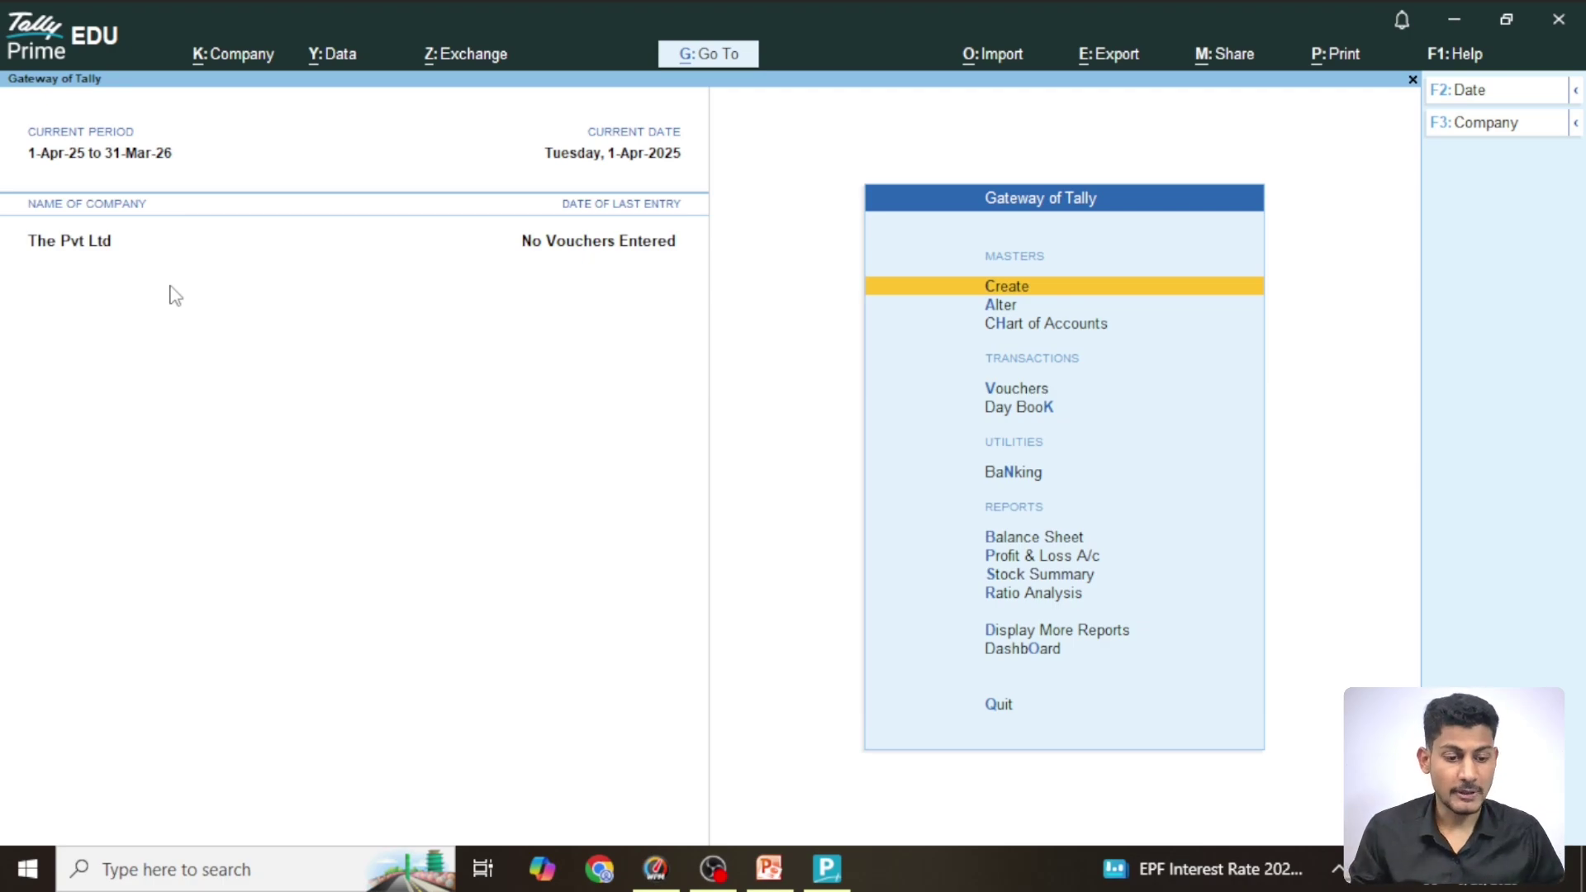
Open the GST registration details from the company features of The Pvt Ltd, keeping Goods and Services Tax enabled
{"action": "key", "text": "F11"}
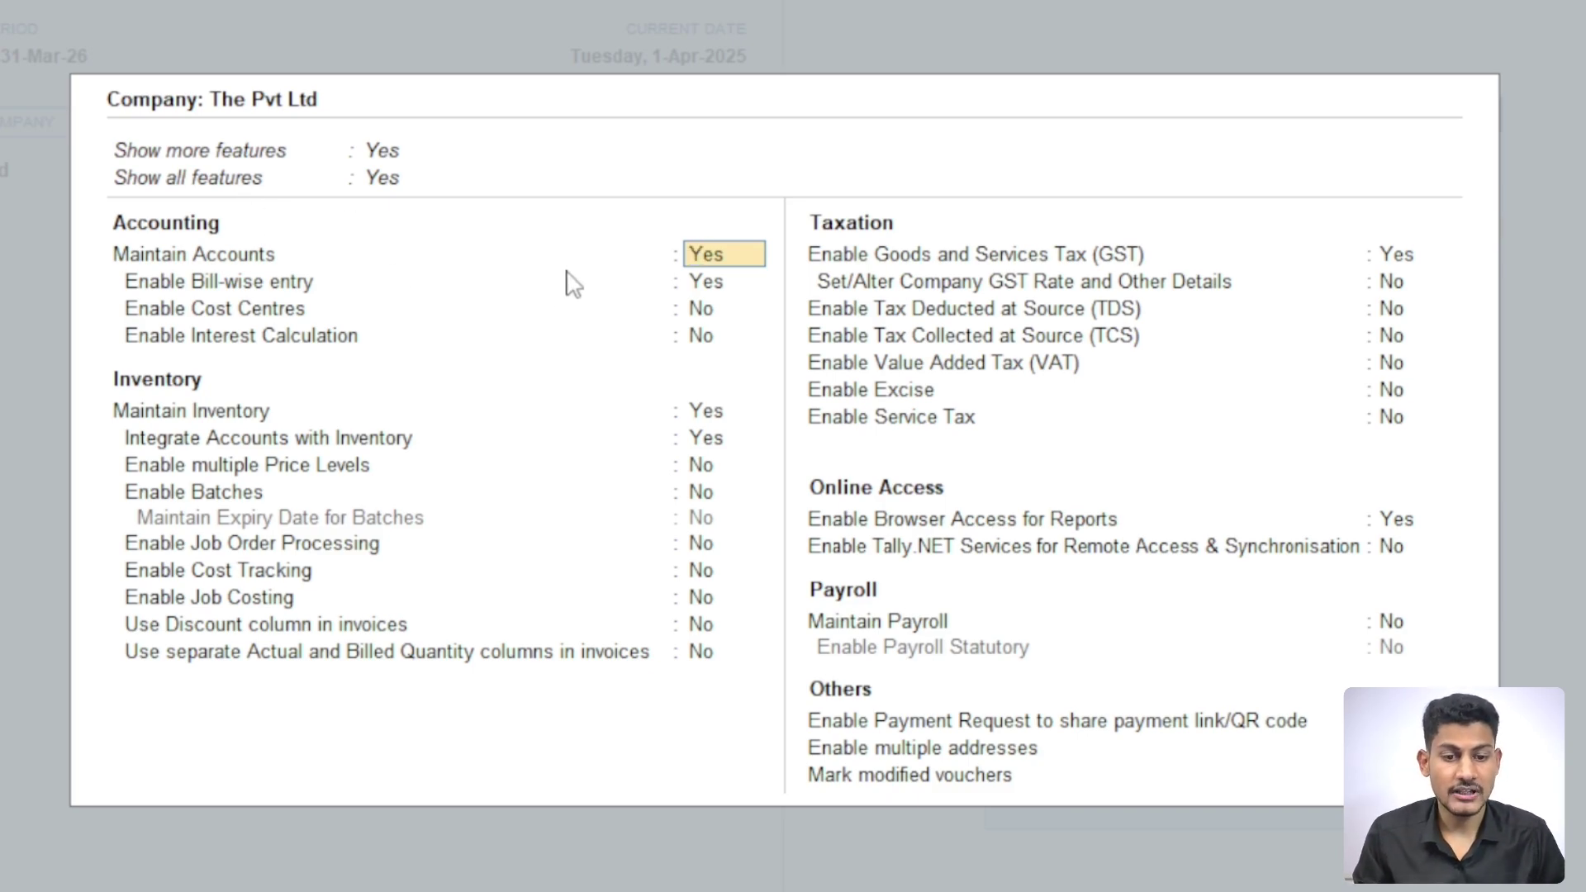
{"action": "key", "text": "Down"}
{"action": "key", "text": "Down"}
{"action": "key", "text": "Down"}
{"action": "key", "text": "Down"}
{"action": "key", "text": "Down"}
{"action": "key", "text": "Down"}
{"action": "key", "text": "Down"}
{"action": "key", "text": "Down"}
{"action": "key", "text": "Down"}
{"action": "key", "text": "Down"}
{"action": "key", "text": "Down"}
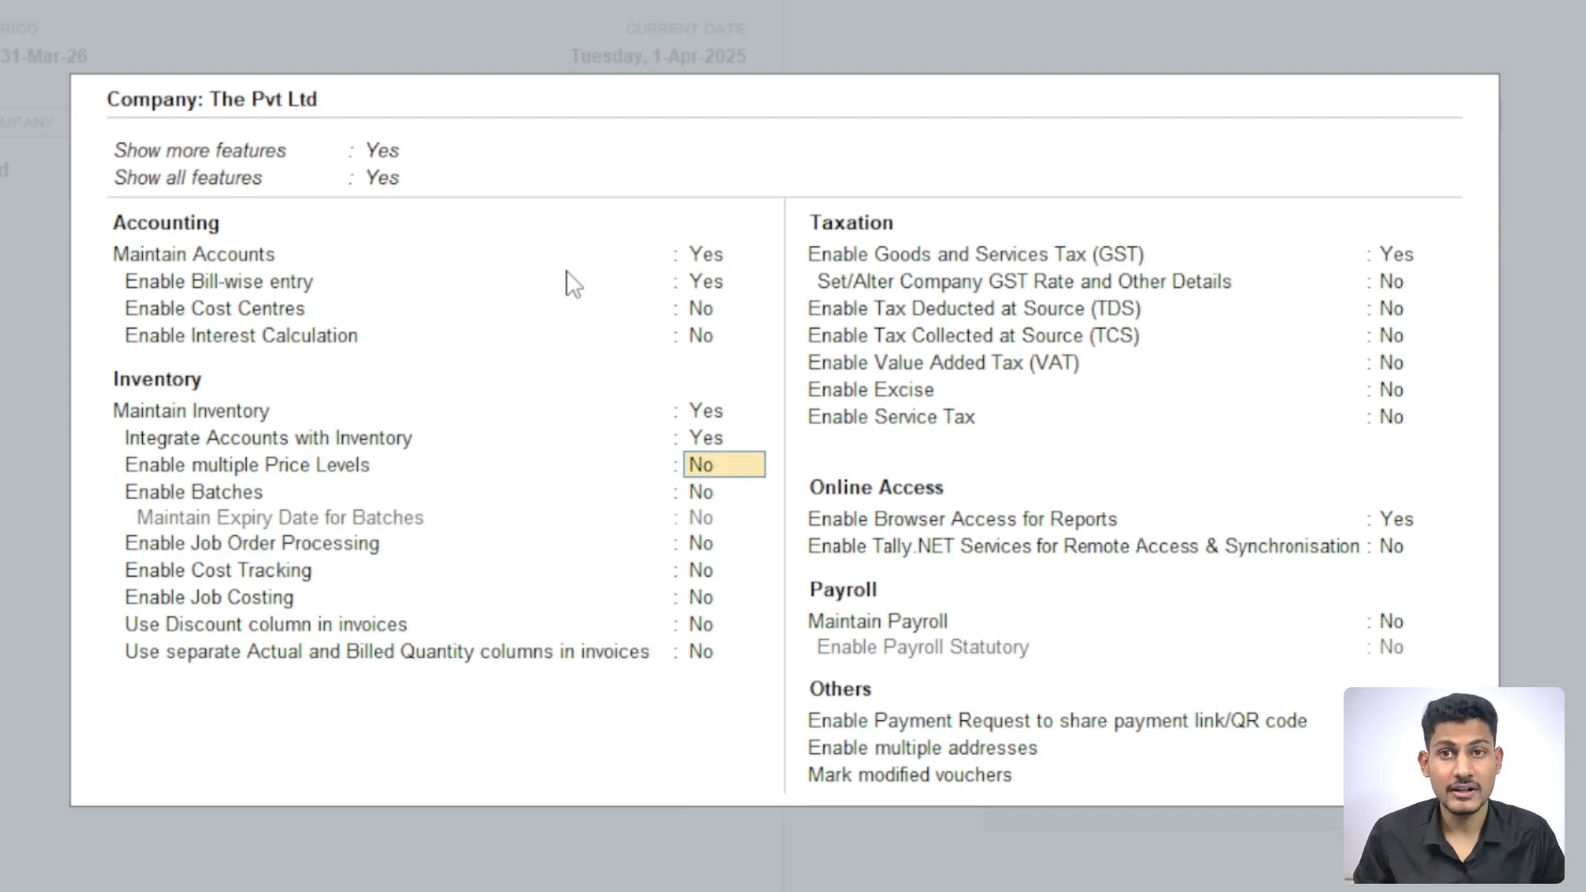
{"action": "key", "text": "Down"}
{"action": "key", "text": "Down"}
{"action": "key", "text": "Return"}
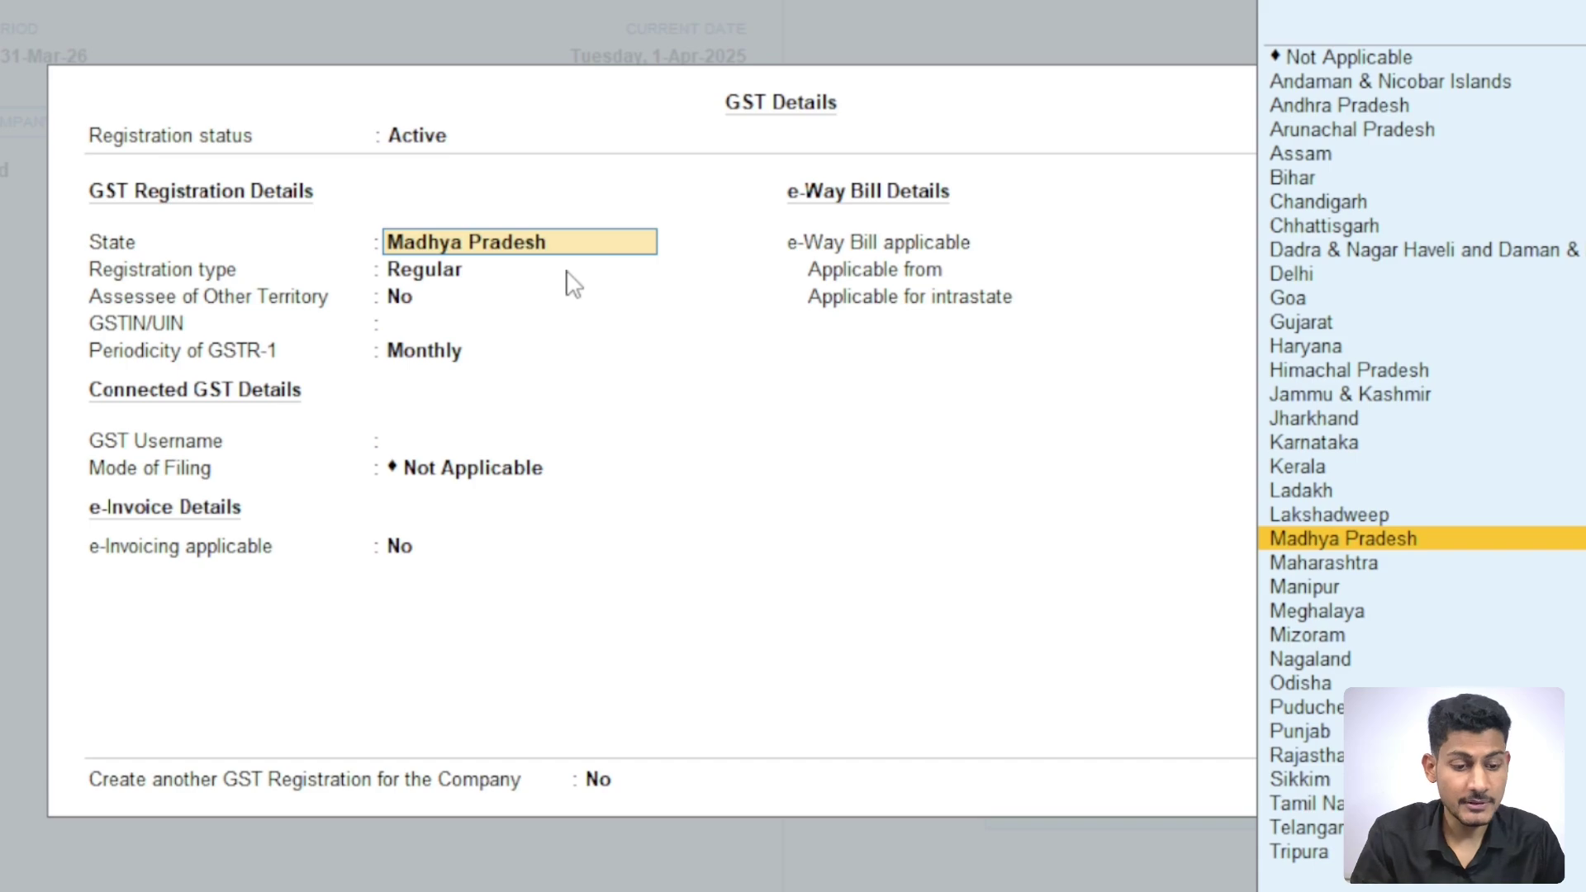
Keep Madhya Pradesh as state and Regular as registration type, enter the company's GSTIN, and keep GSTR-1 periodicity Monthly
{"action": "key", "text": "Return"}
{"action": "key", "text": "Return"}
{"action": "key", "text": "Return"}
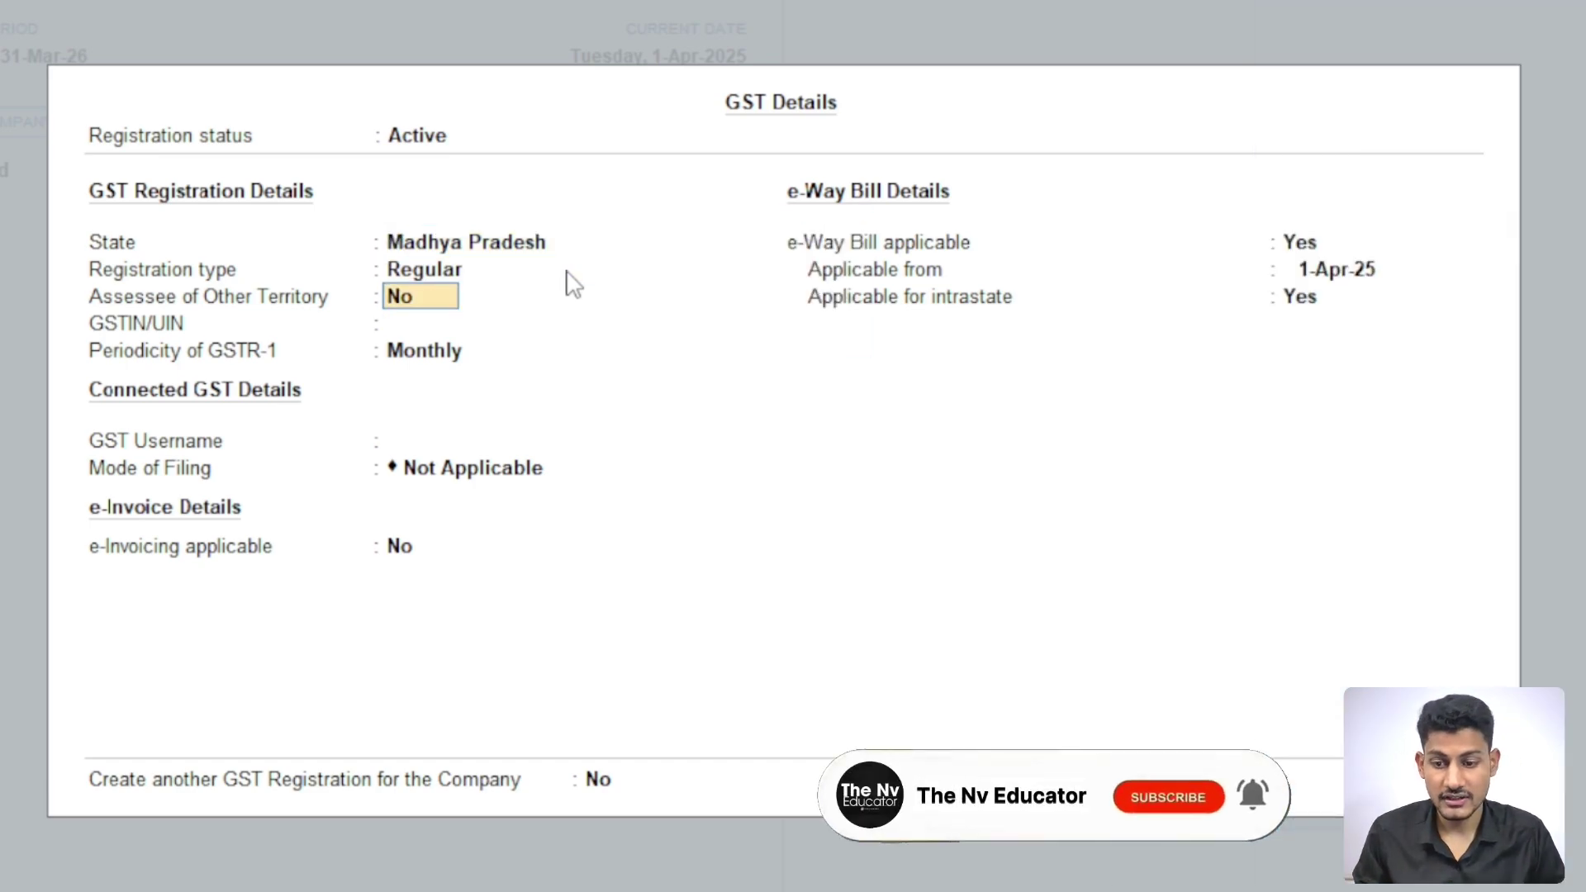
{"action": "type", "text": "23"}
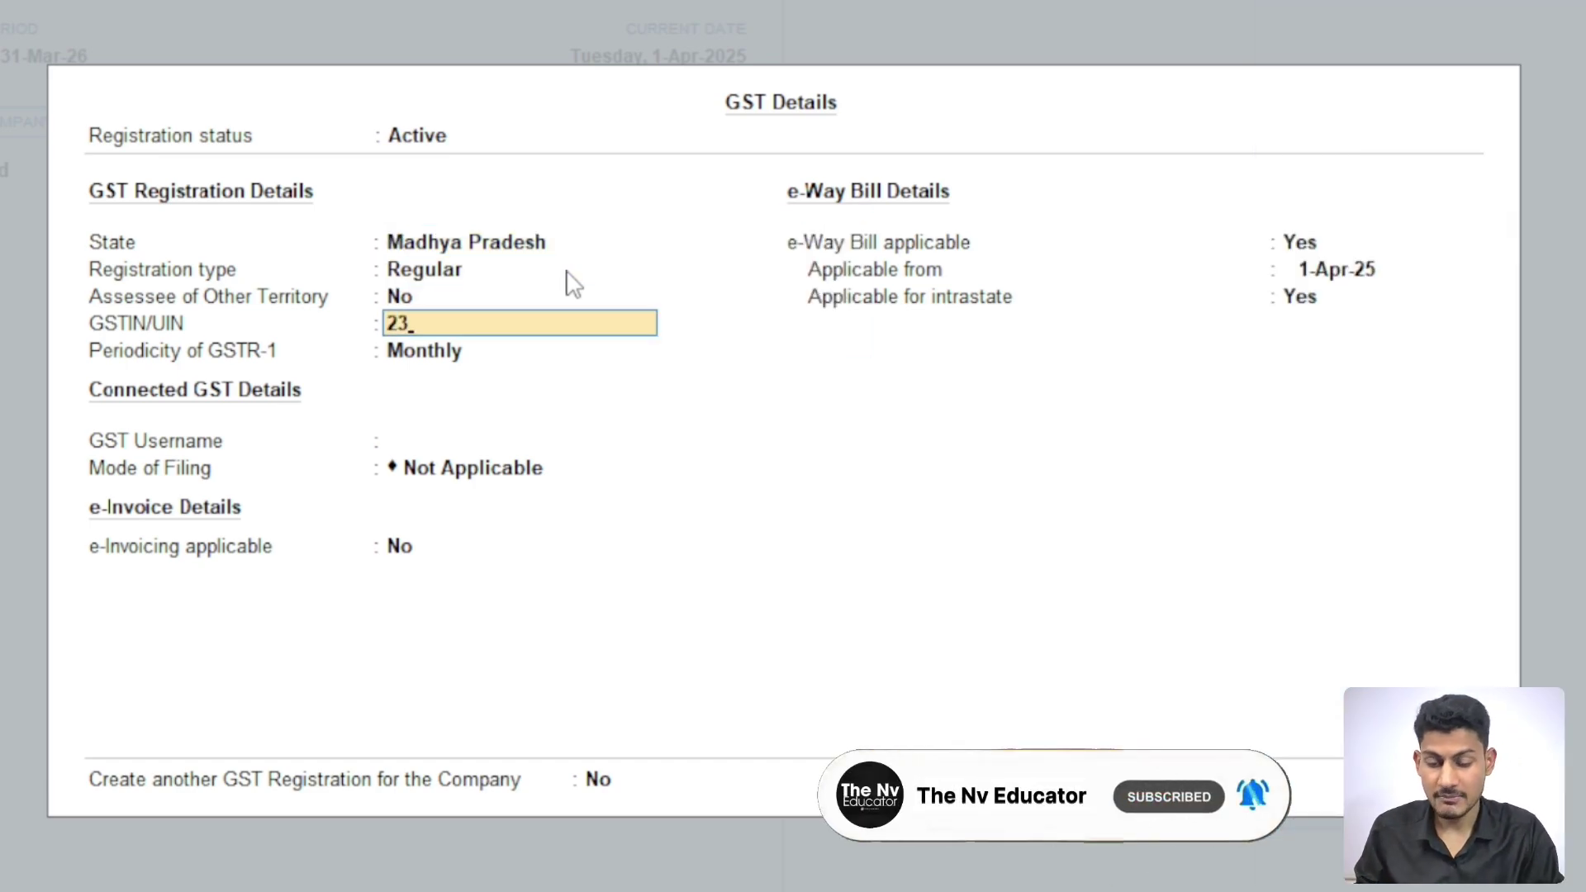
{"action": "type", "text": "JSHFKNJFH"}
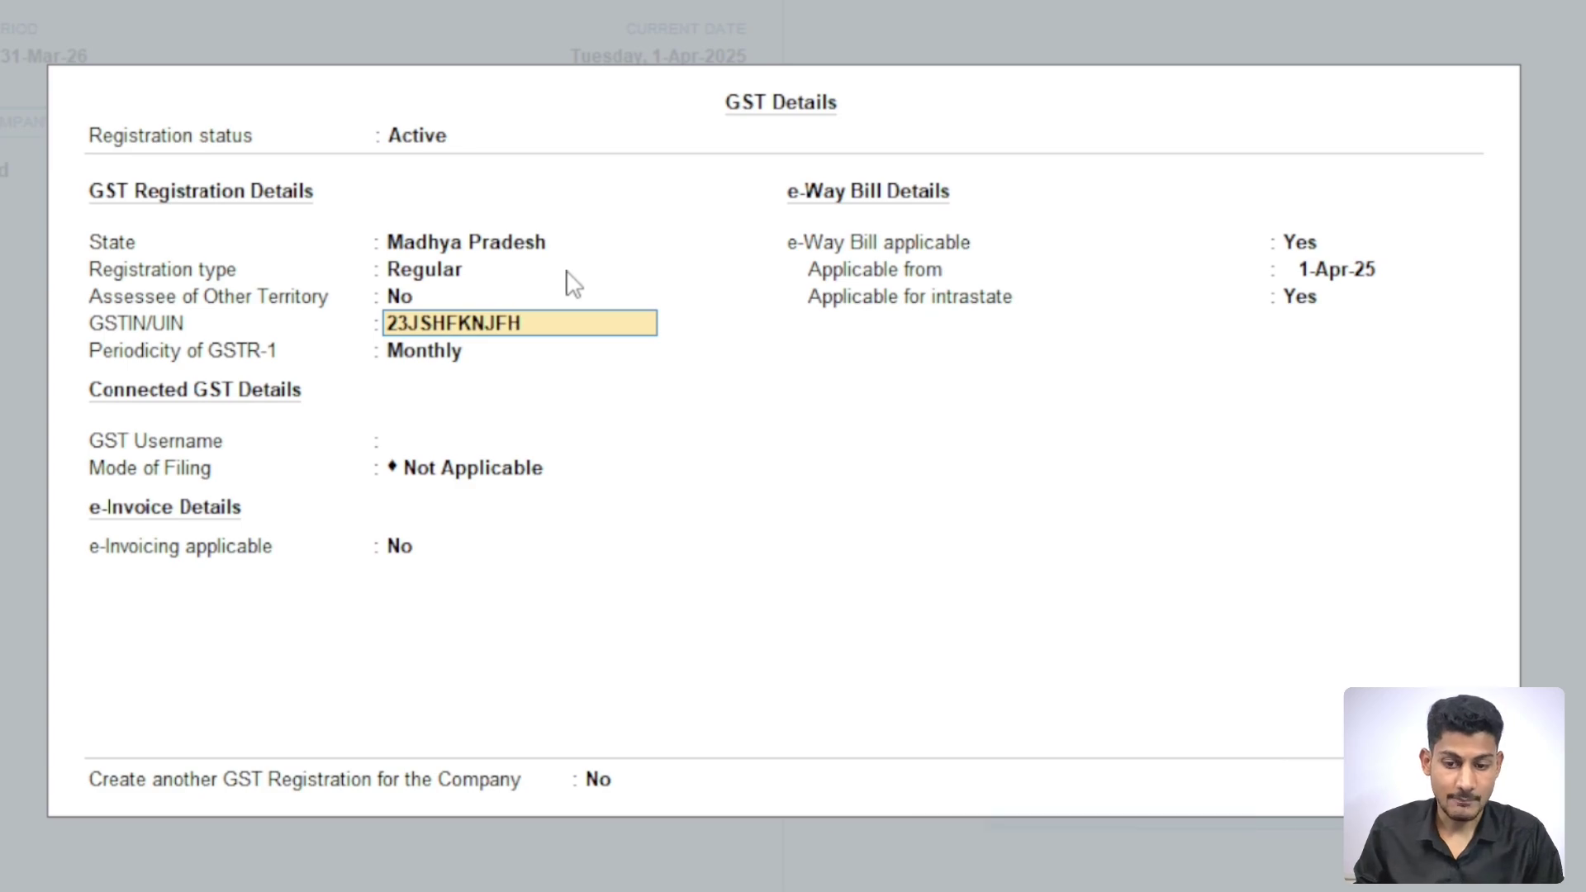
{"action": "type", "text": "GG2"}
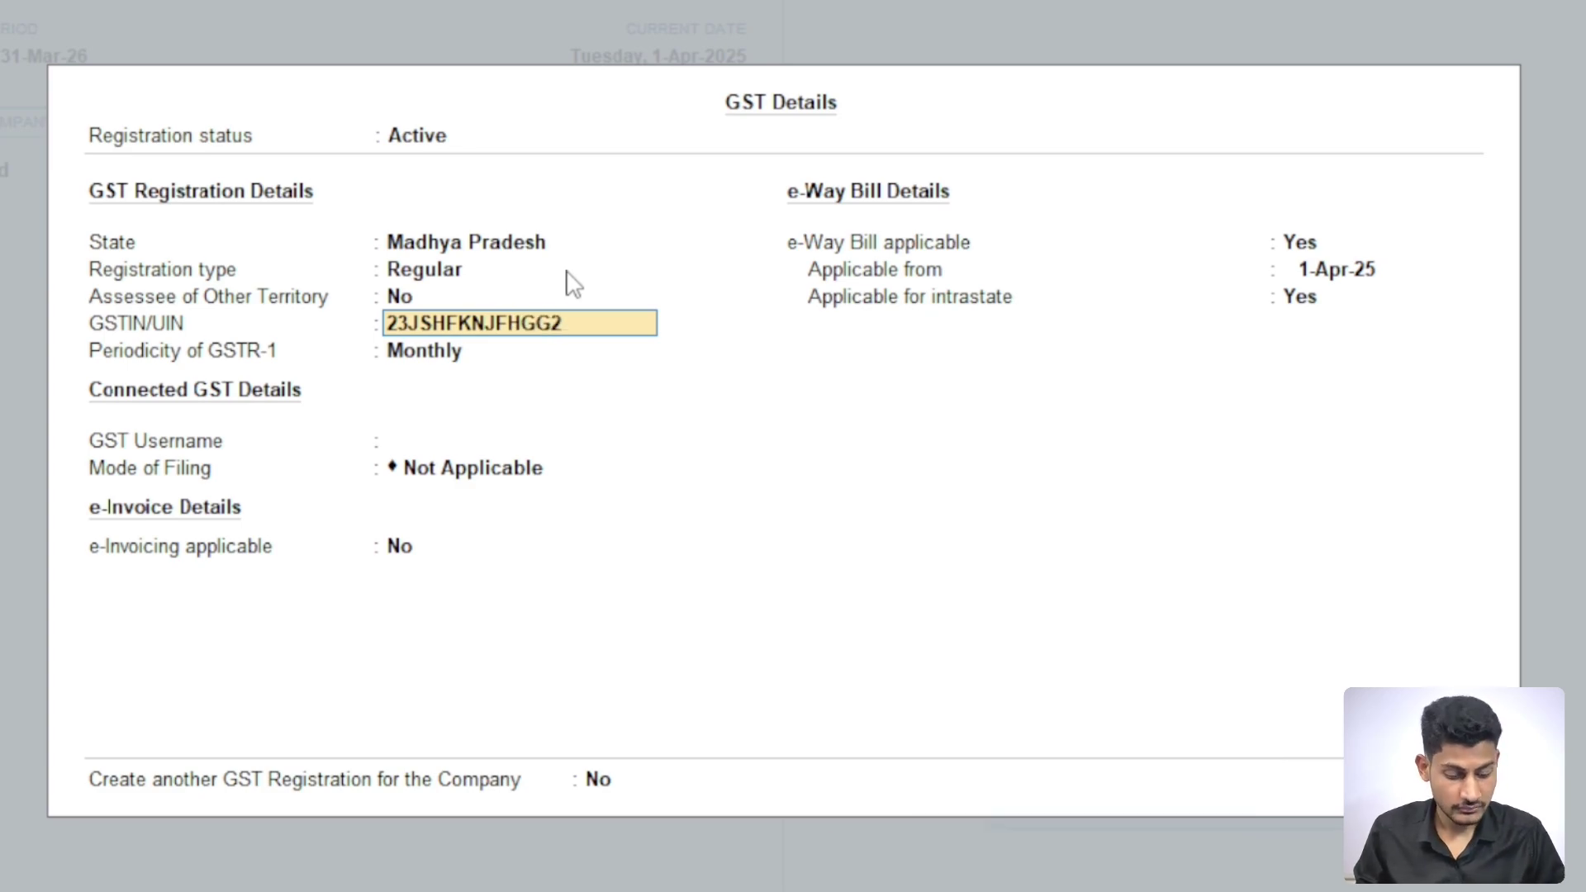
{"action": "type", "text": "5"}
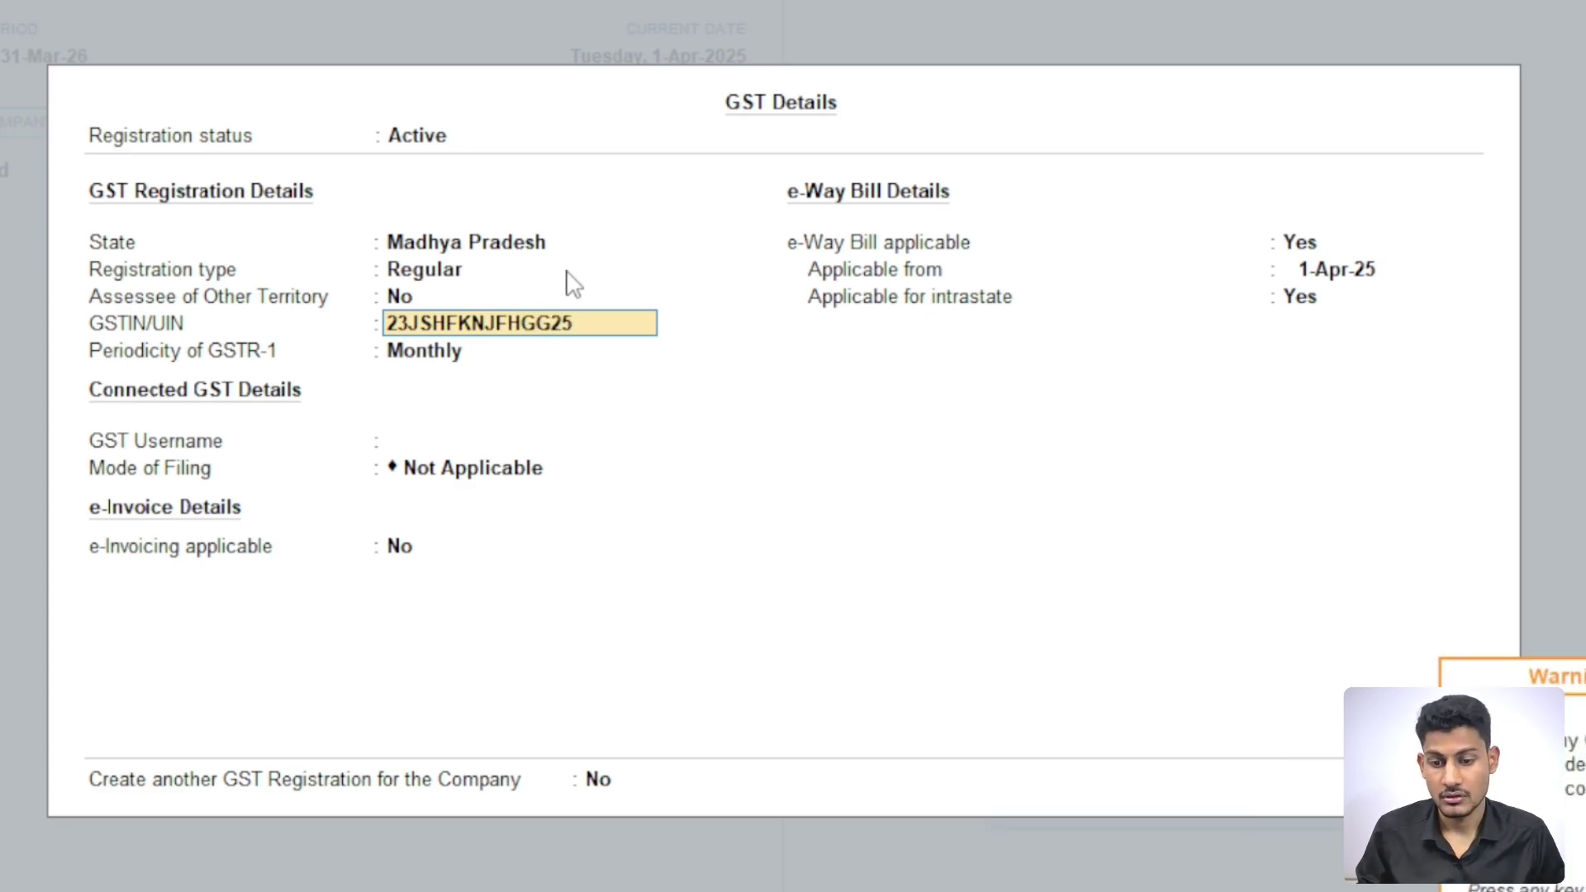
{"action": "key", "text": "Return"}
{"action": "key", "text": "Return"}
{"action": "key", "text": "Return"}
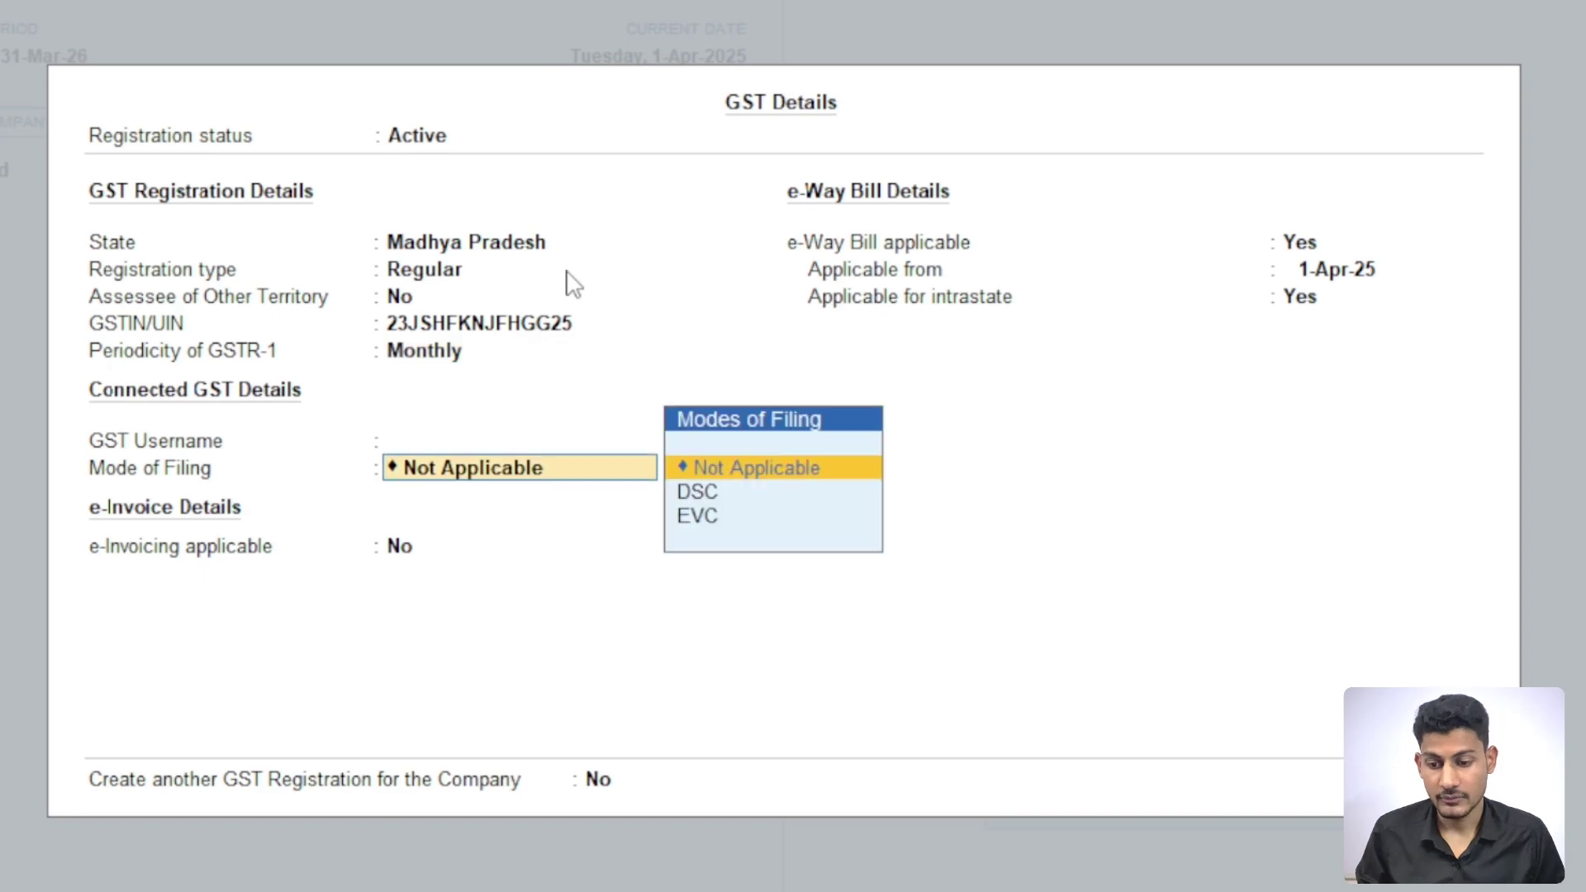
Leave the mode of filing and e-invoicing not applicable, set e-Way Bill applicable to No, and save the GST details
{"action": "key", "text": "Return"}
{"action": "key", "text": "Return"}
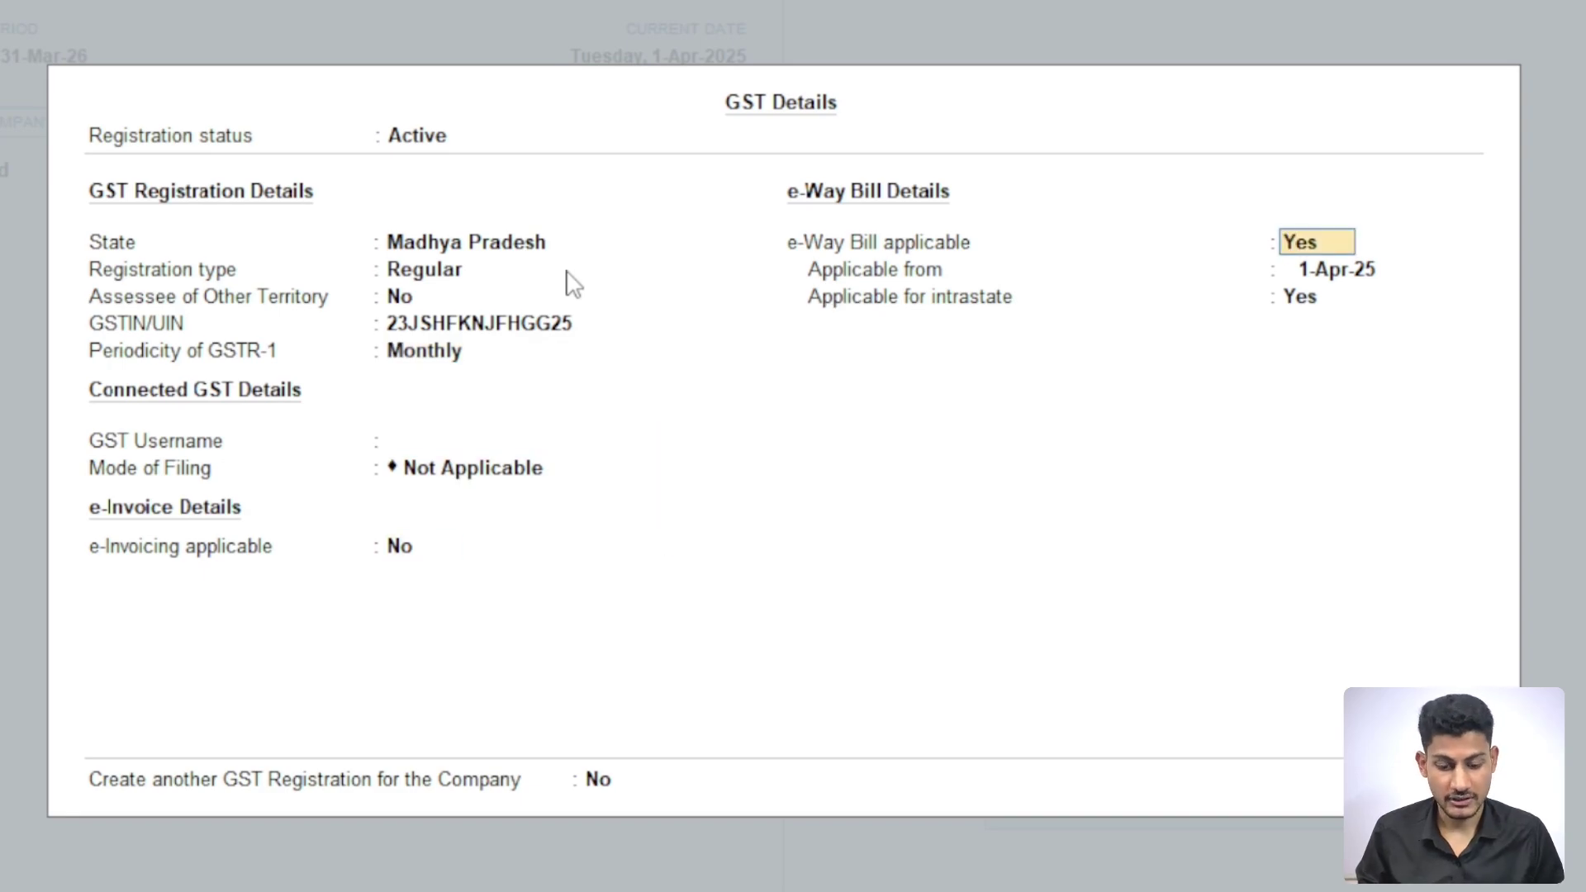
{"action": "type", "text": "n"}
{"action": "key", "text": "Return"}
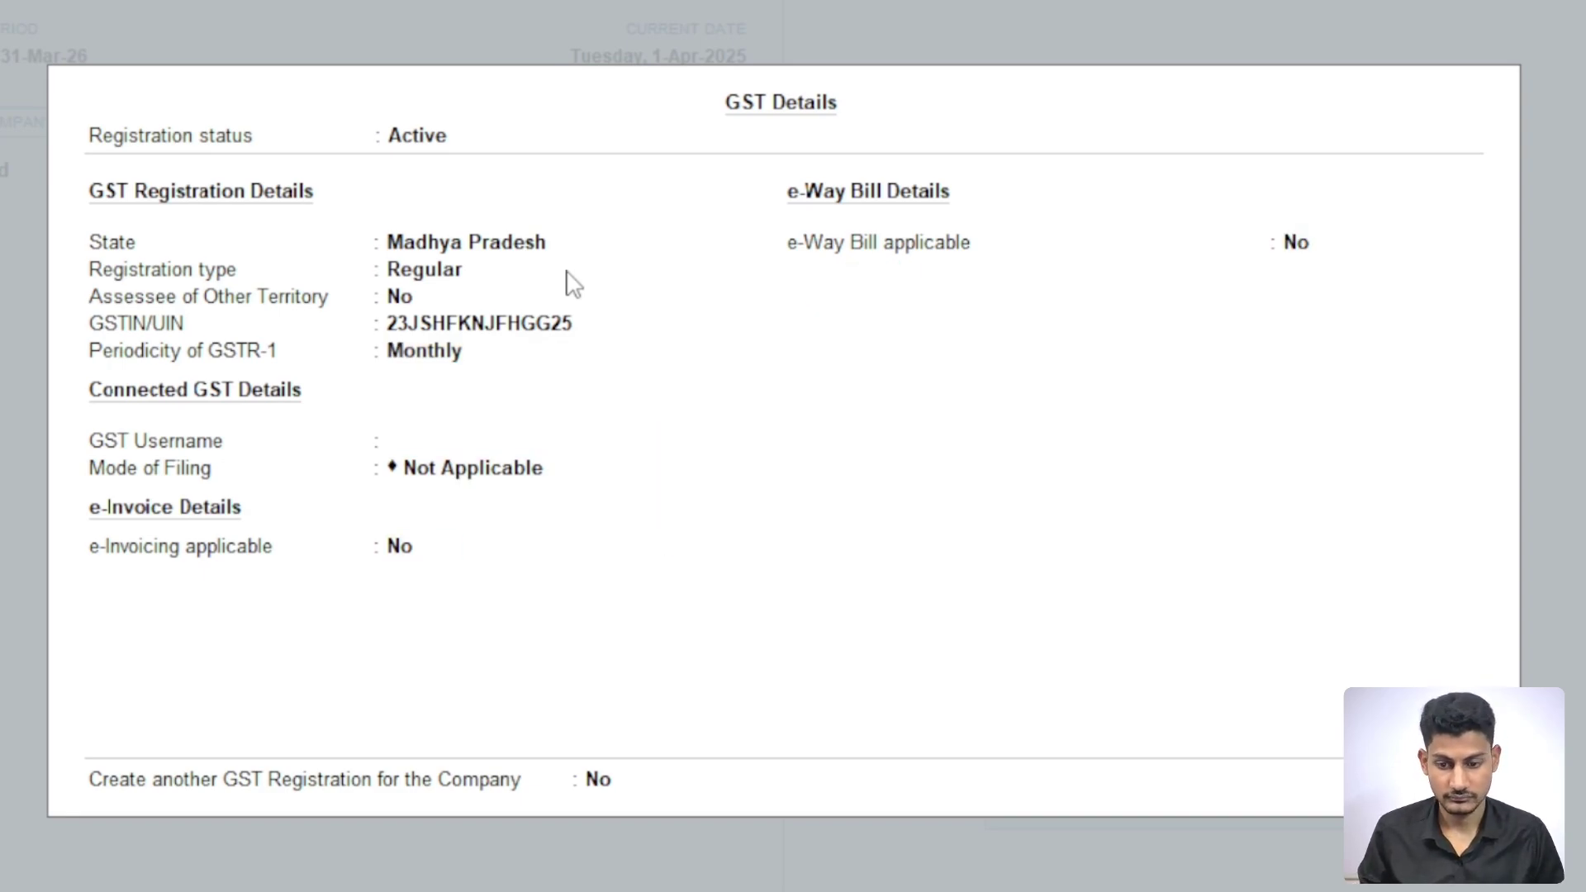
{"action": "key", "text": "Return"}
{"action": "key", "text": "Return"}
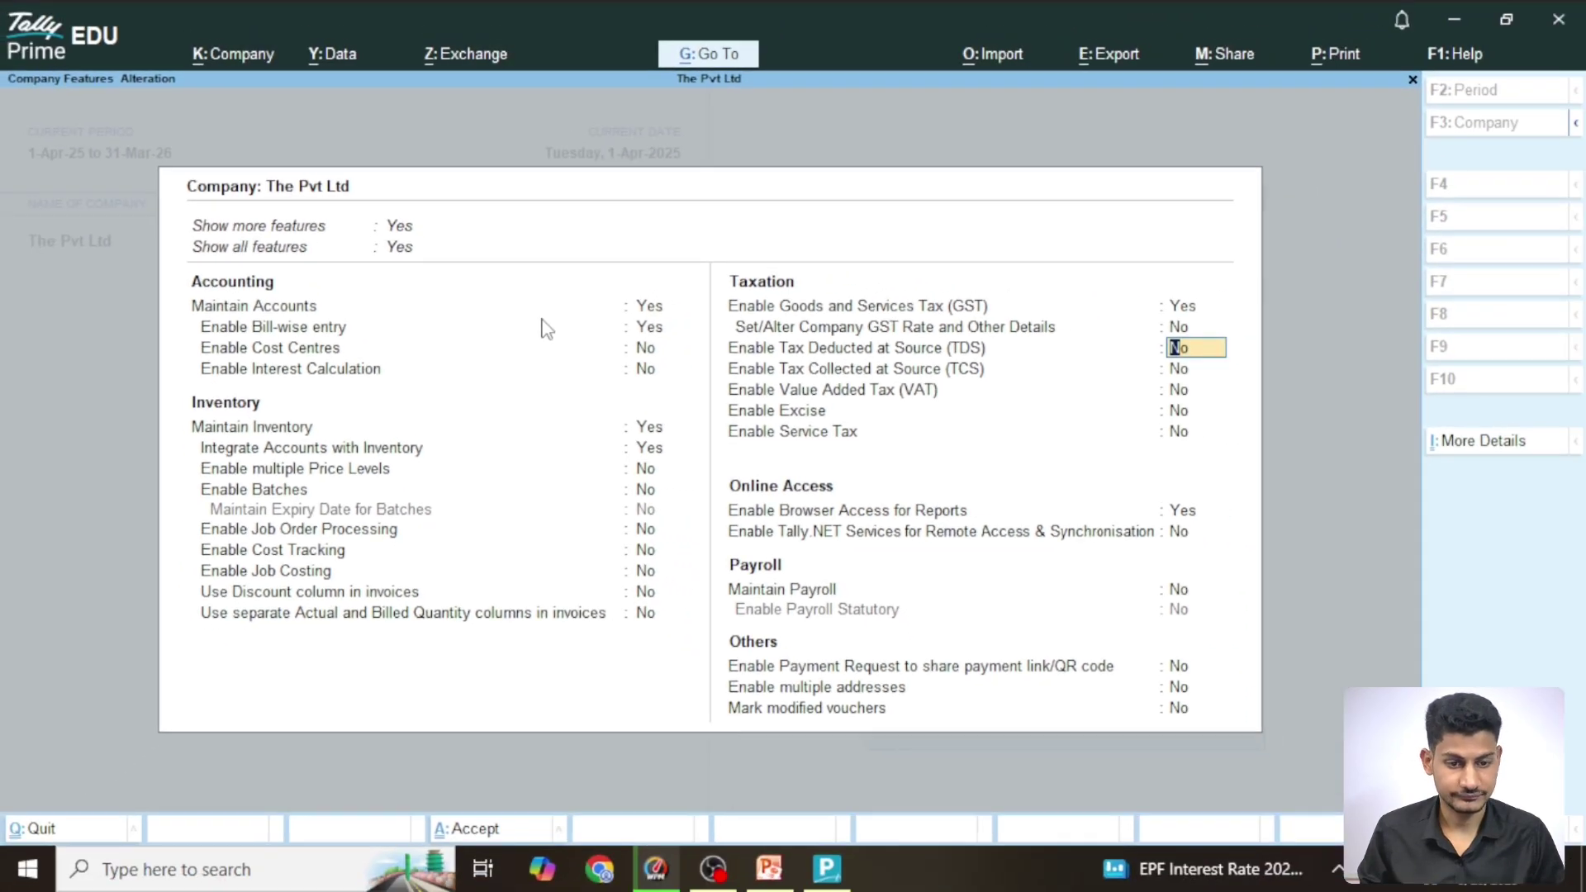
Keep the remaining taxation, online access, payroll and other company features as they are and save the feature settings
{"action": "key", "text": "Return"}
{"action": "key", "text": "Return"}
{"action": "key", "text": "Return"}
{"action": "key", "text": "Return"}
{"action": "key", "text": "Return"}
{"action": "key", "text": "Return"}
{"action": "key", "text": "Return"}
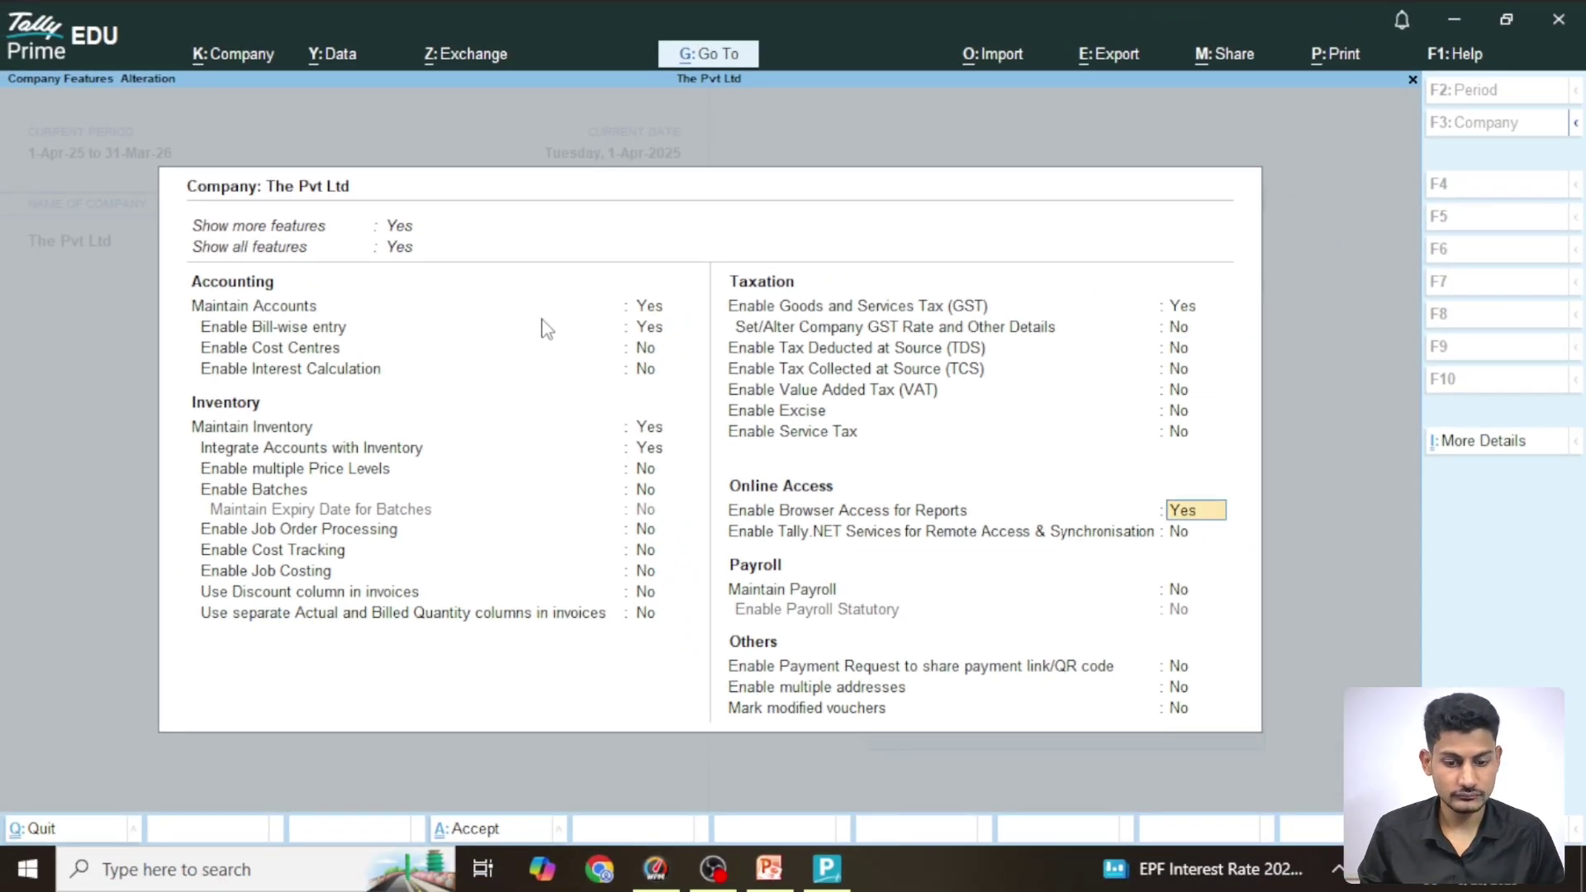
{"action": "key", "text": "Return"}
{"action": "key", "text": "Return"}
{"action": "key", "text": "Return"}
{"action": "key", "text": "Return"}
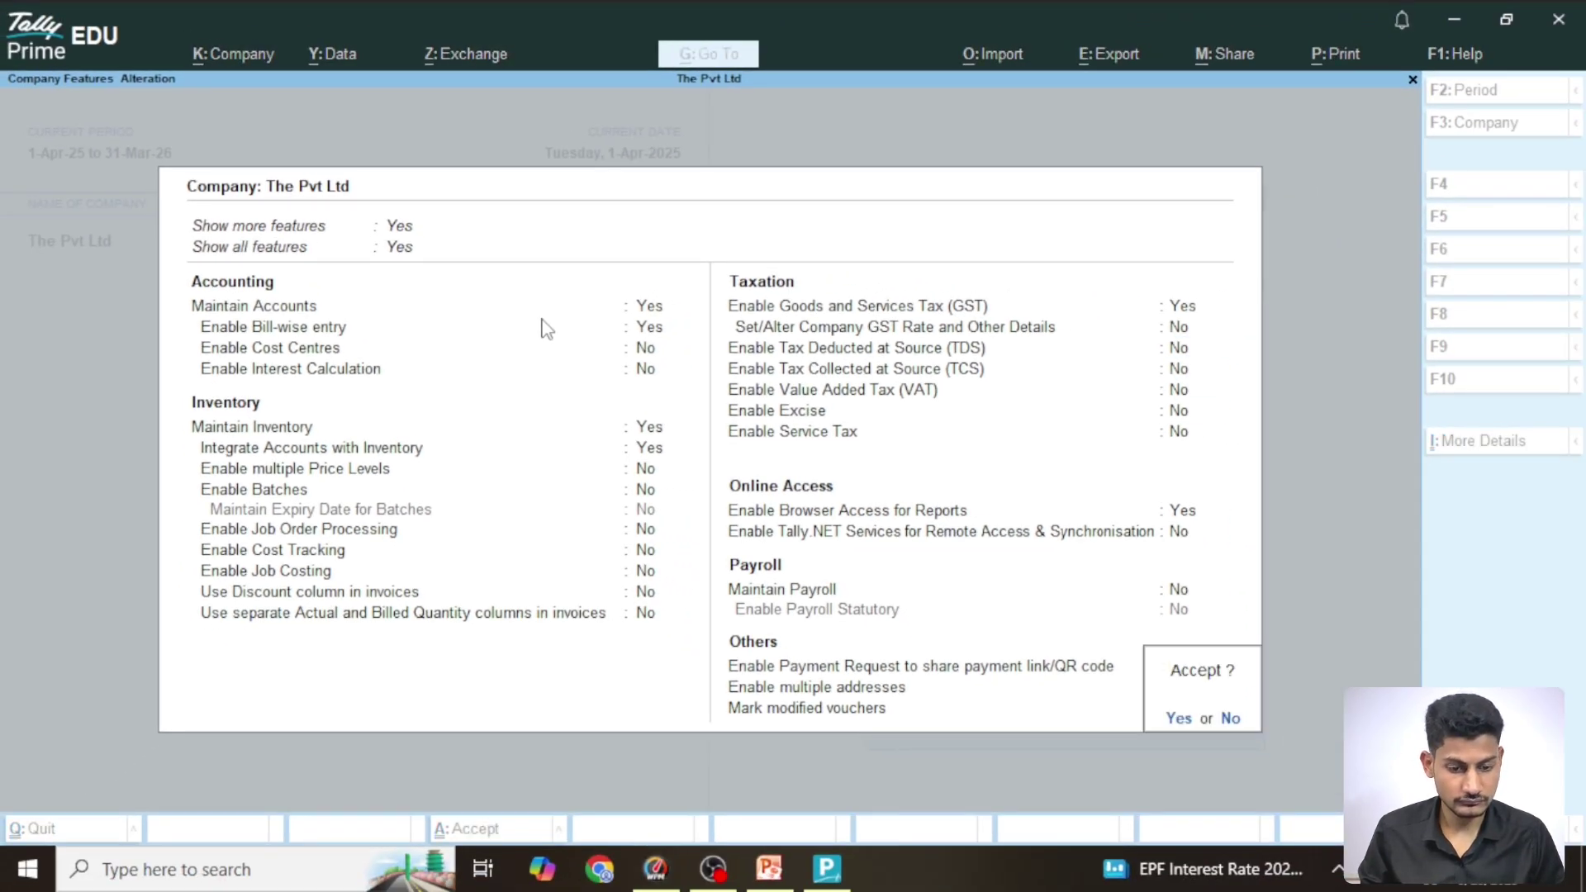
{"action": "key", "text": "Return"}
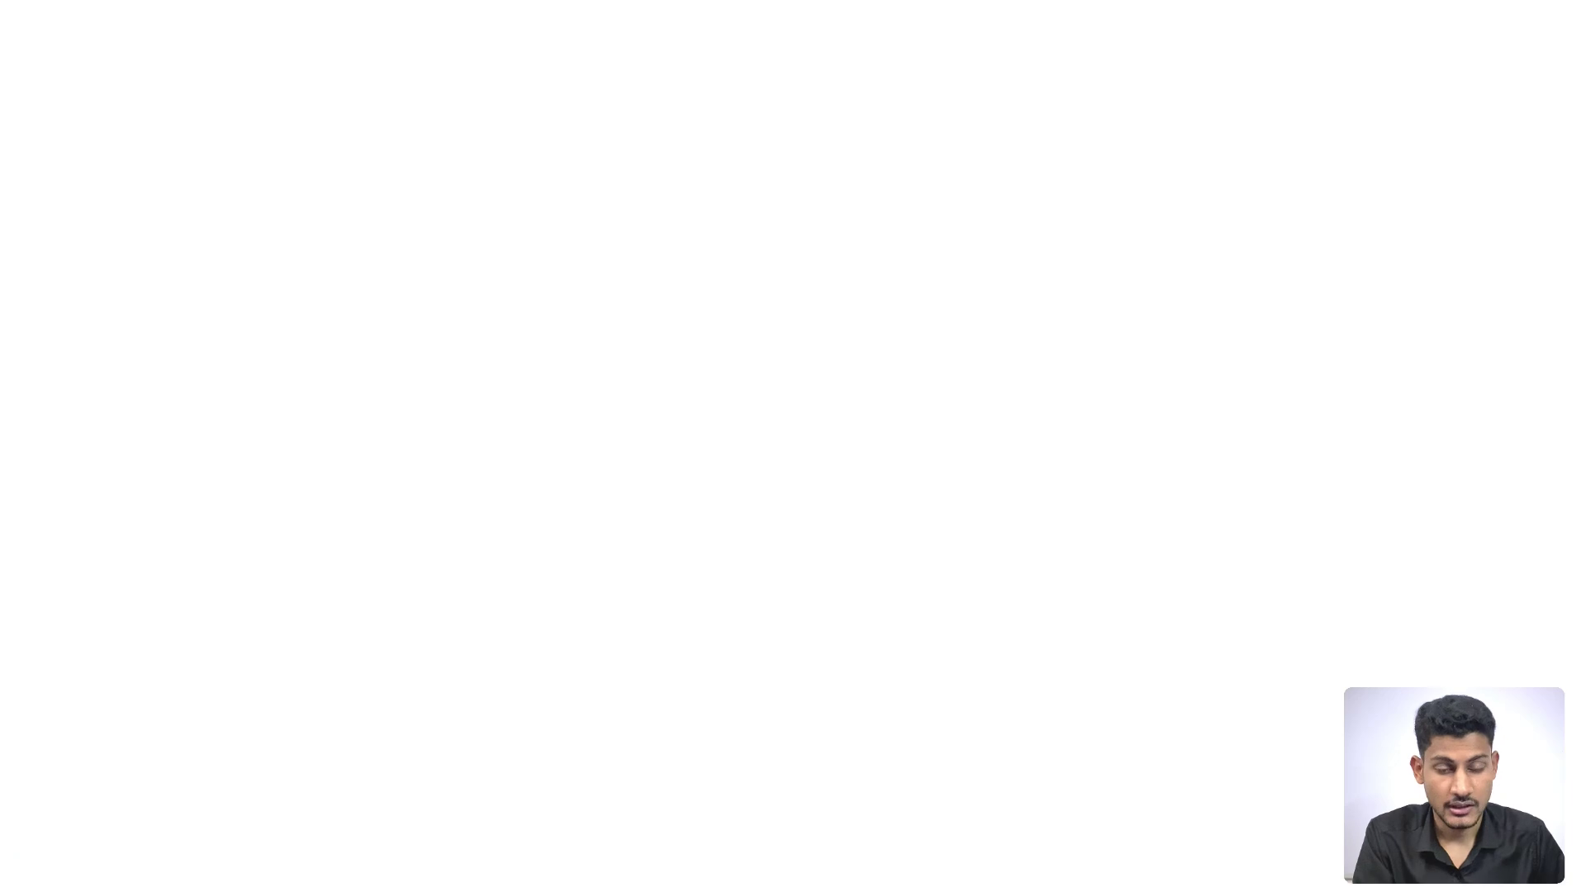
Start a new journal voucher and choose Purchase A/c as the ledger on its first debit line
{"action": "key", "text": "Up"}
{"action": "key", "text": "Return"}
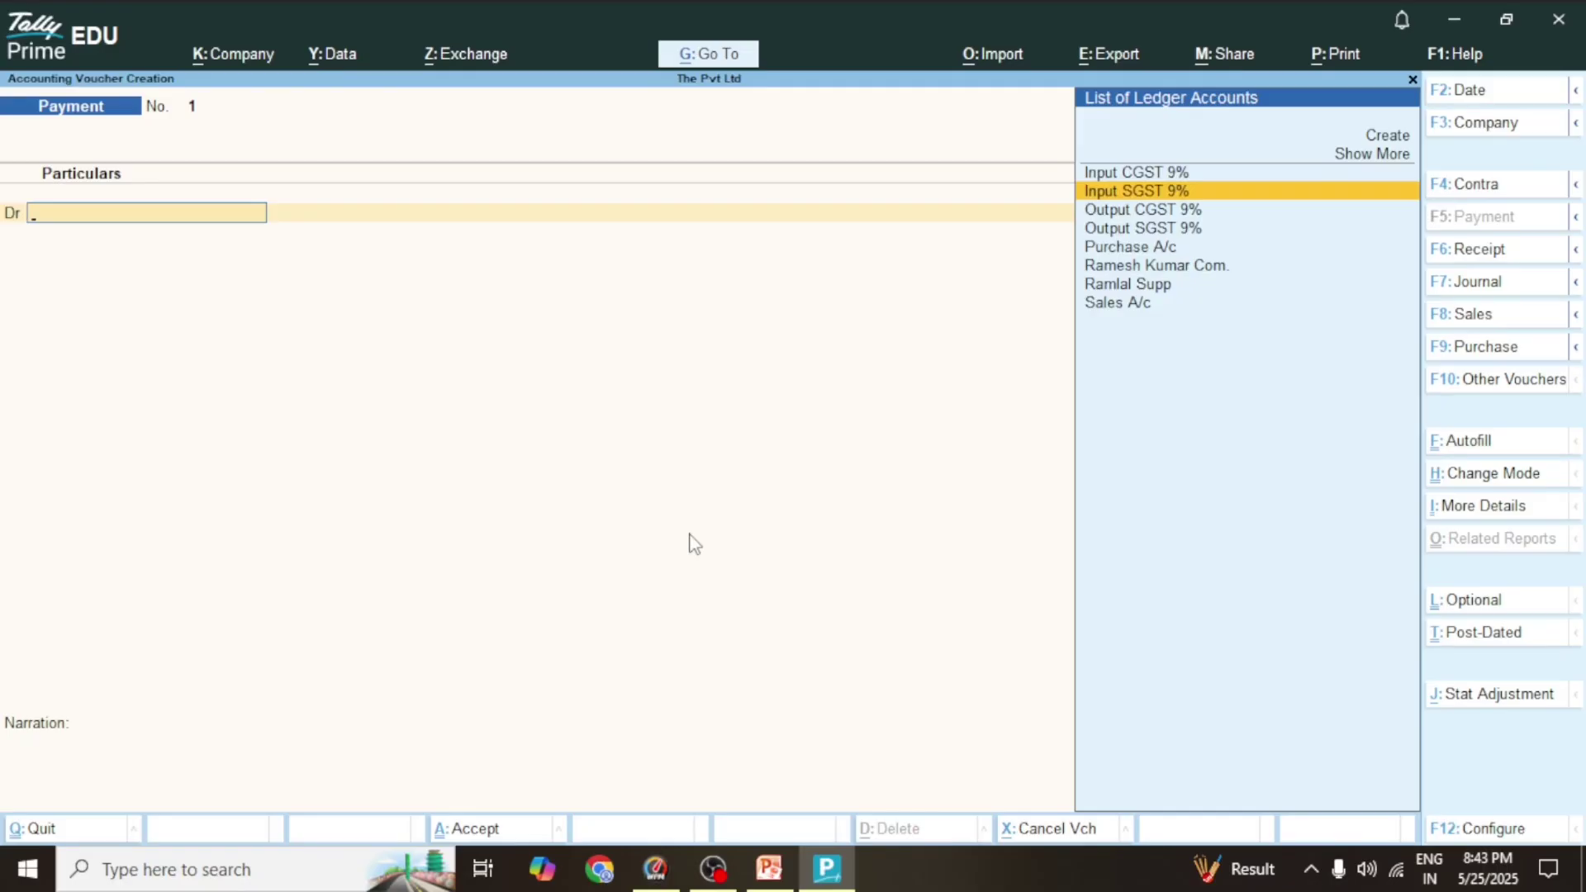
{"action": "key", "text": "F7"}
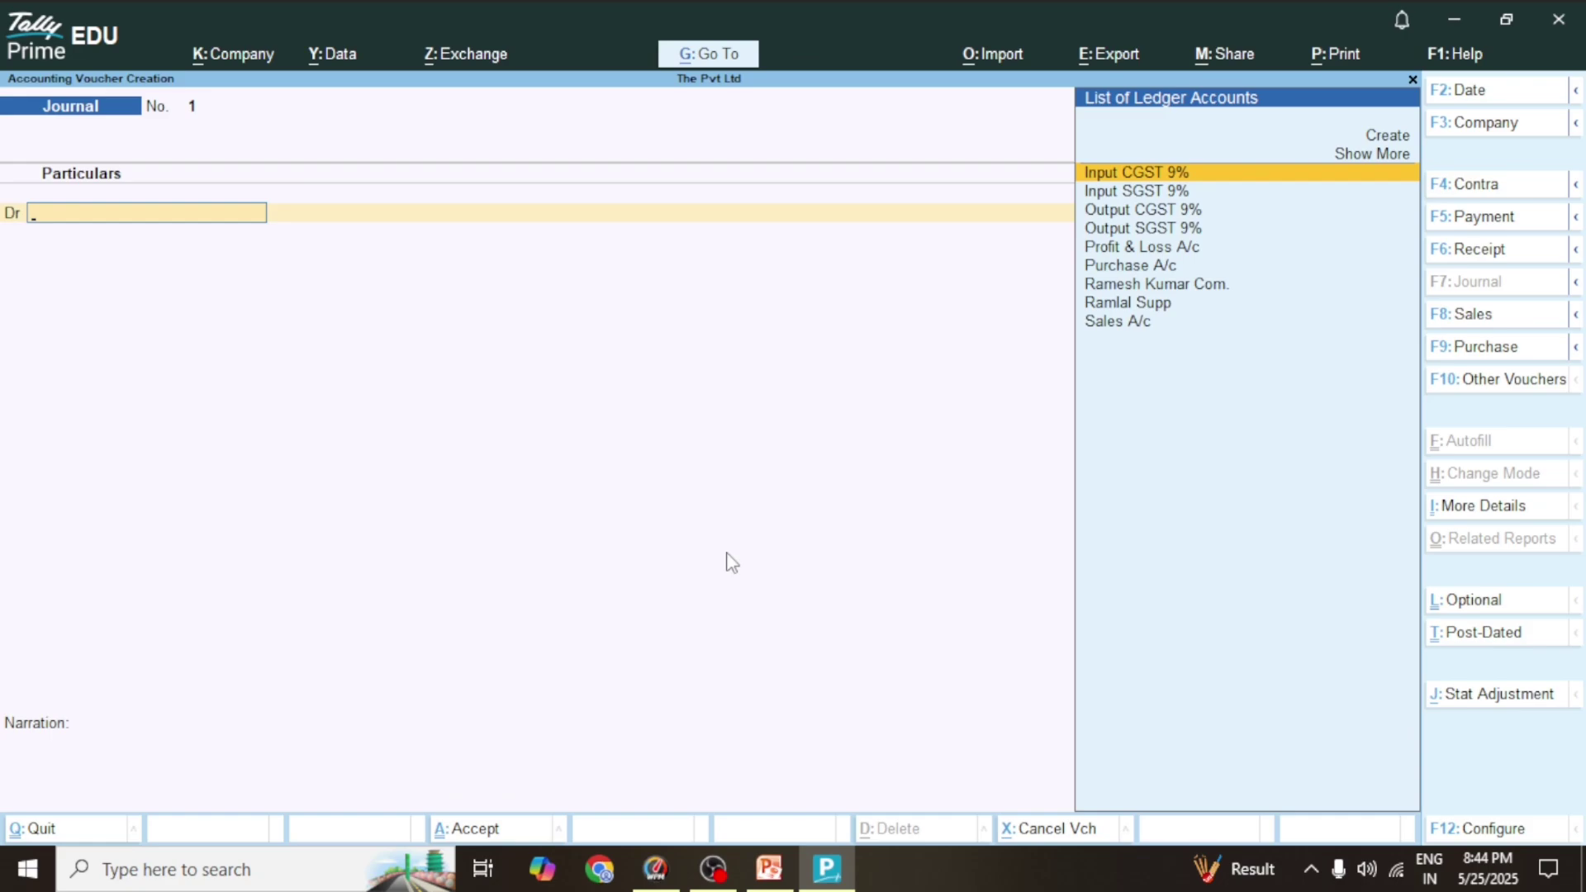
{"action": "key", "text": "Down"}
{"action": "key", "text": "Down"}
{"action": "key", "text": "Down"}
{"action": "key", "text": "Down"}
{"action": "key", "text": "Down"}
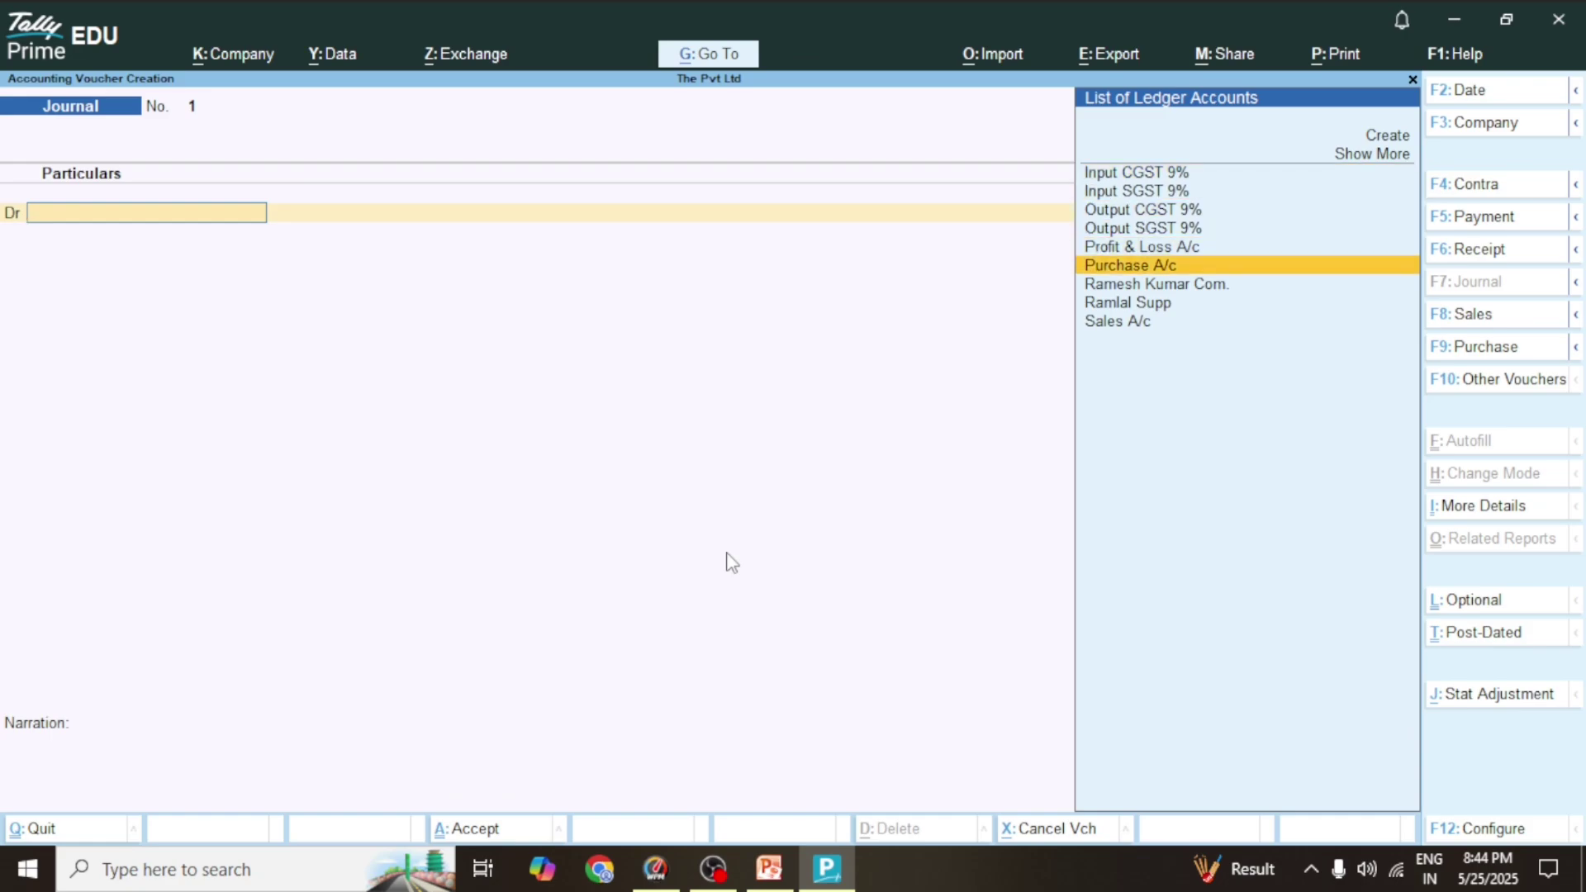
{"action": "key", "text": "Return"}
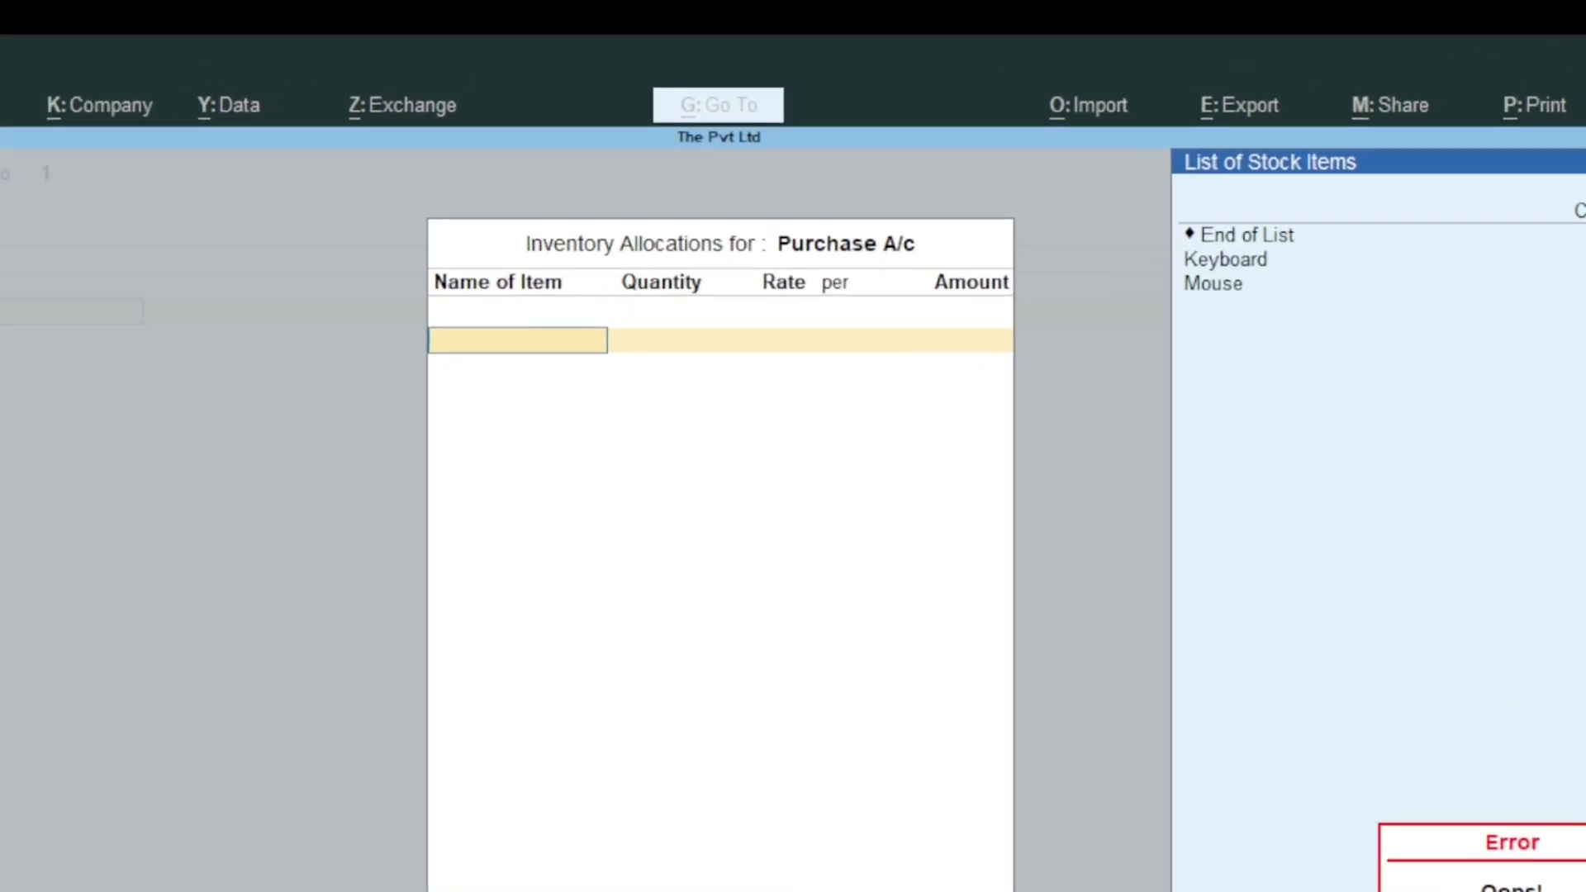
Allocate the stock item Mouse to Purchase A/c with quantity 10 Nos at a rate of 500 per Nos
{"action": "key", "text": "Down"}
{"action": "key", "text": "Down"}
{"action": "key", "text": "Return"}
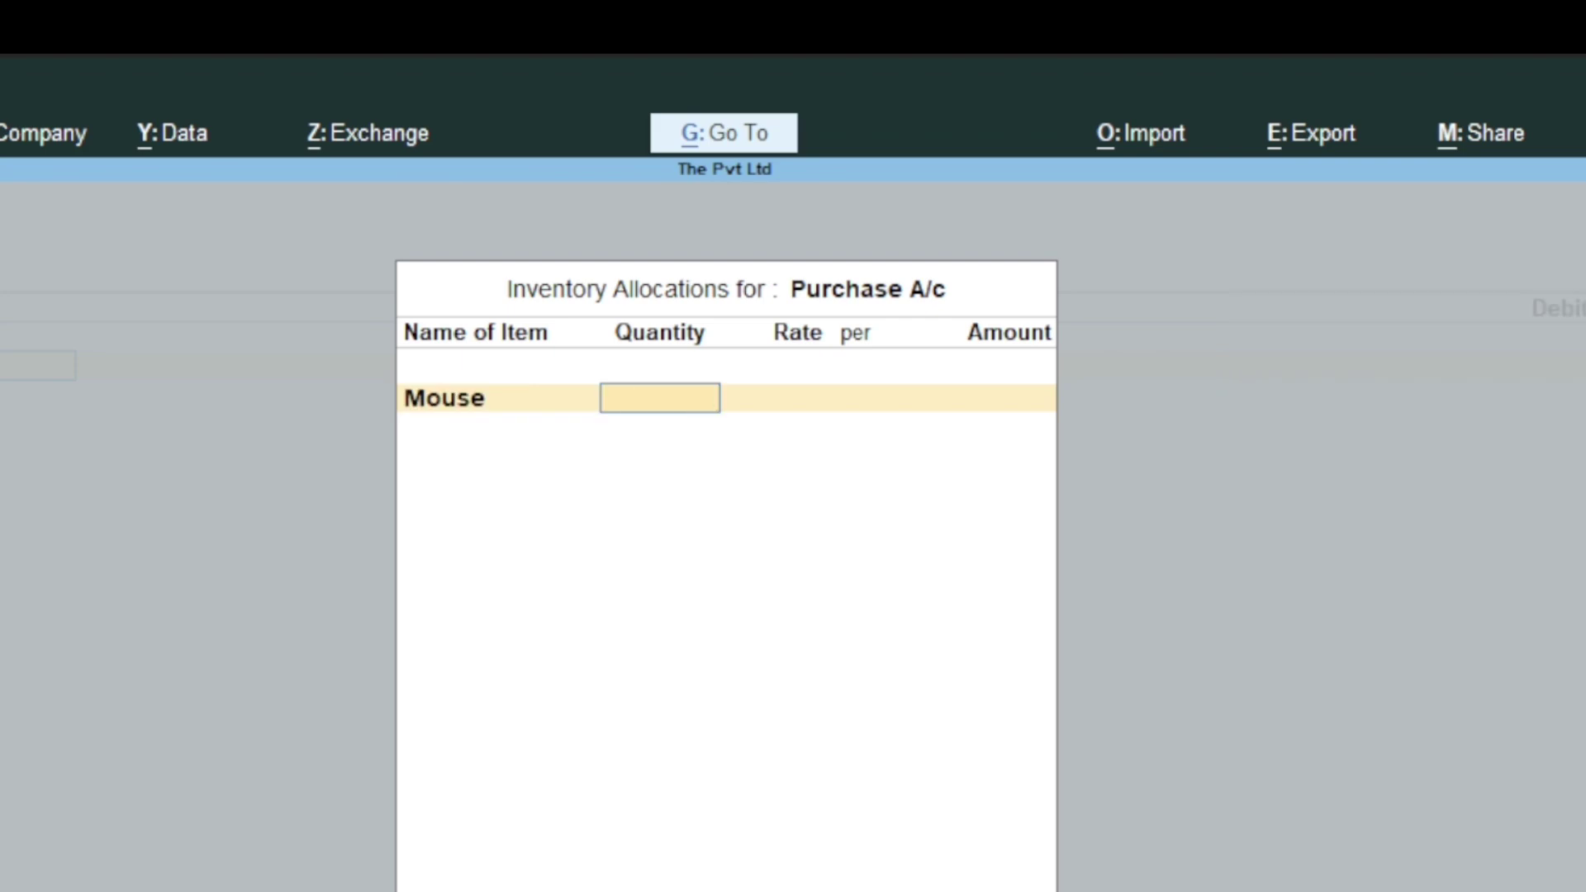
{"action": "type", "text": "10"}
{"action": "key", "text": "Return"}
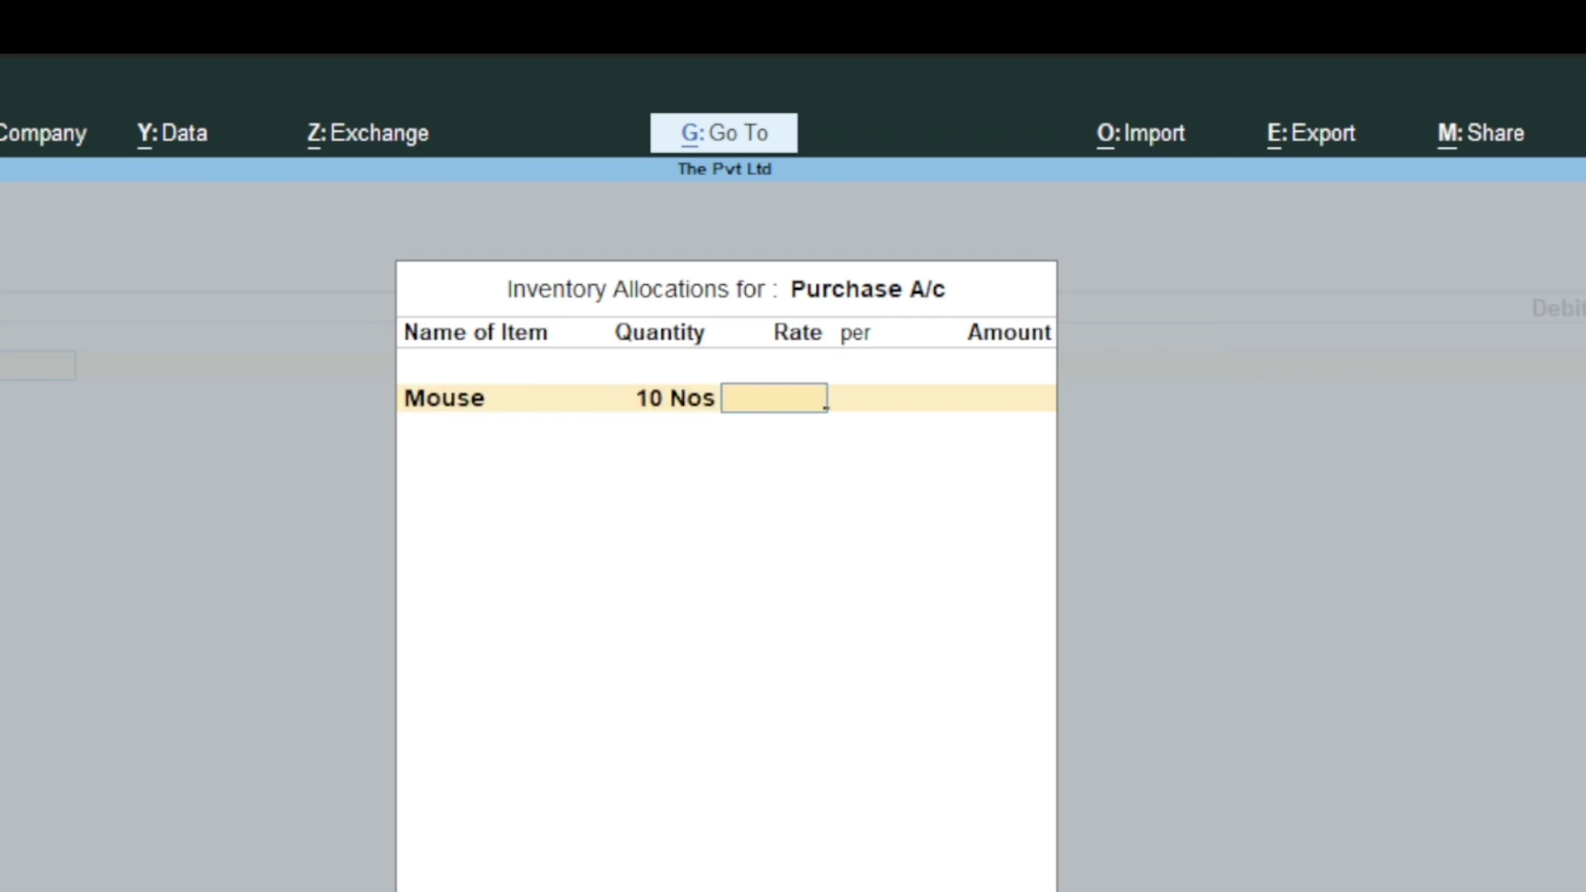
{"action": "type", "text": "500"}
{"action": "key", "text": "Return"}
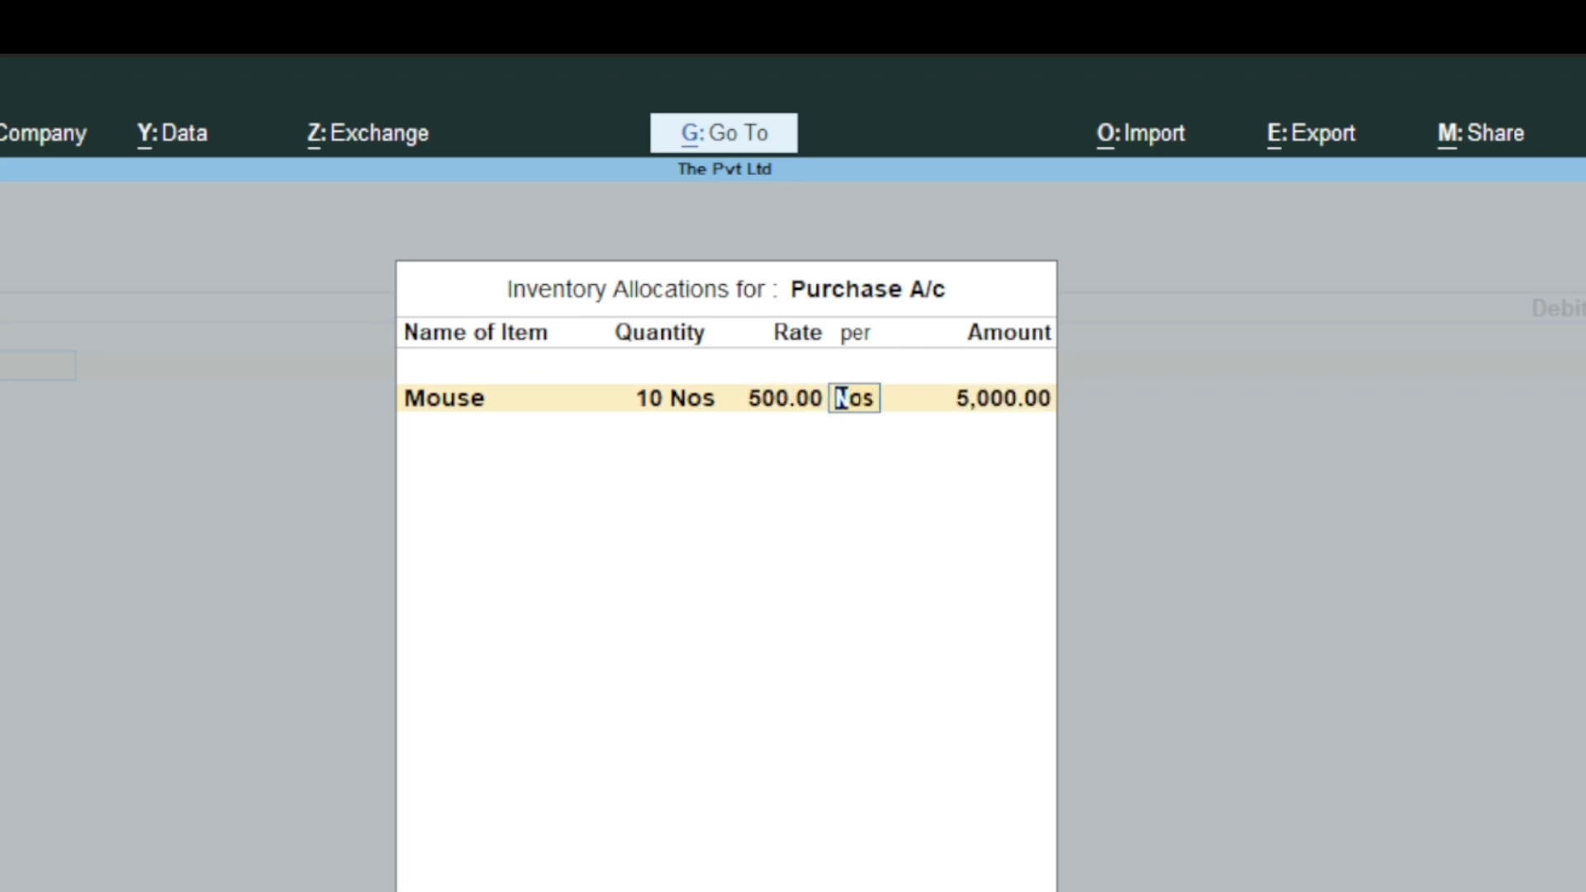
{"action": "key", "text": "Return"}
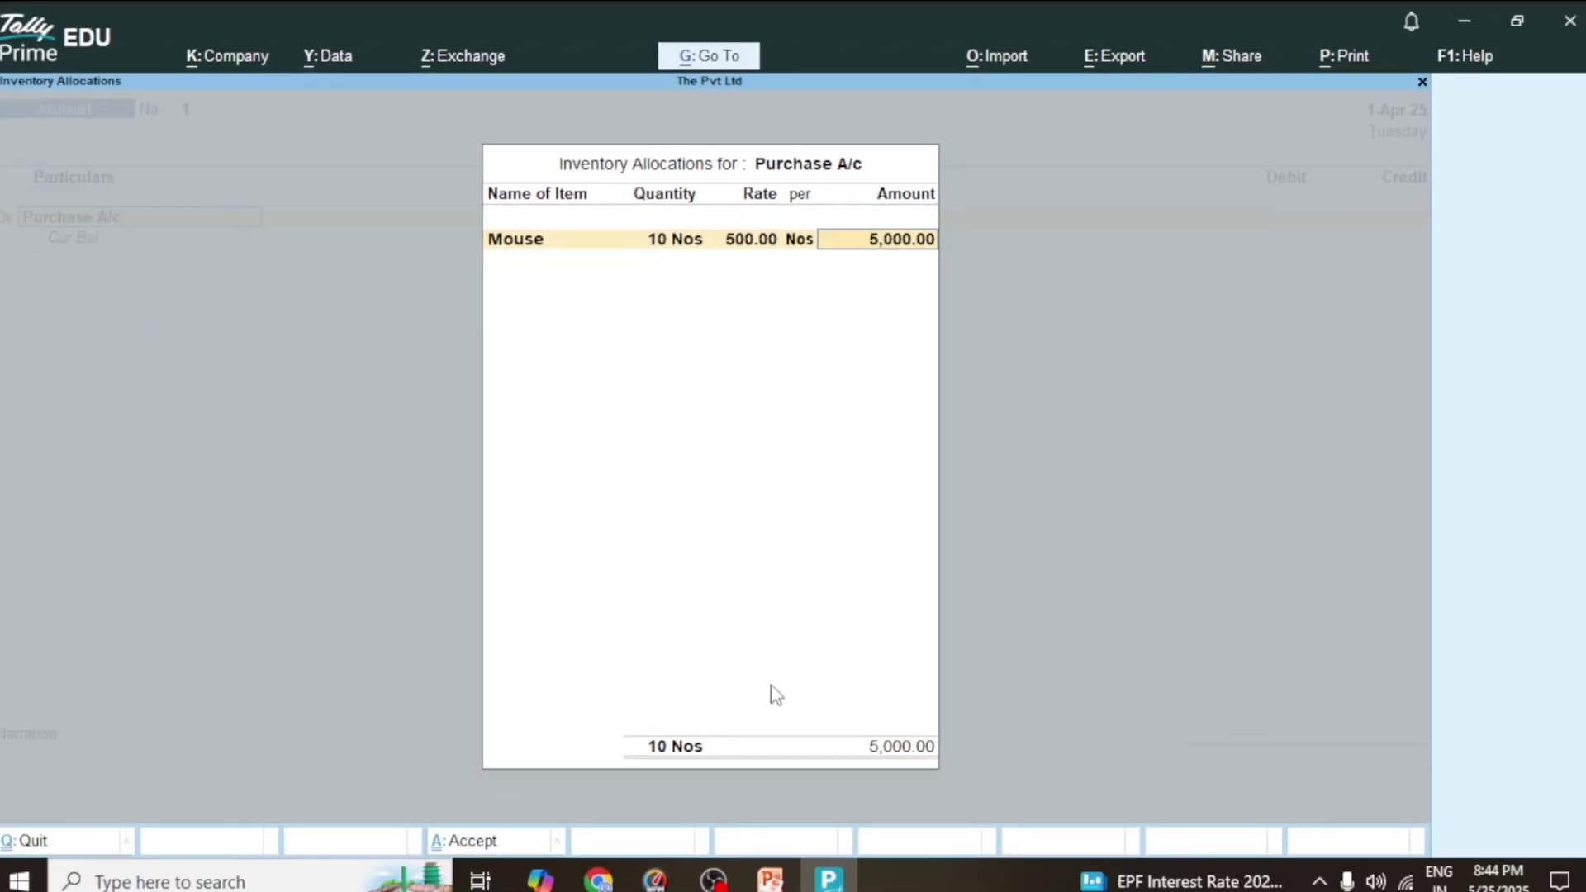
{"action": "key", "text": "Return"}
{"action": "key", "text": "Return"}
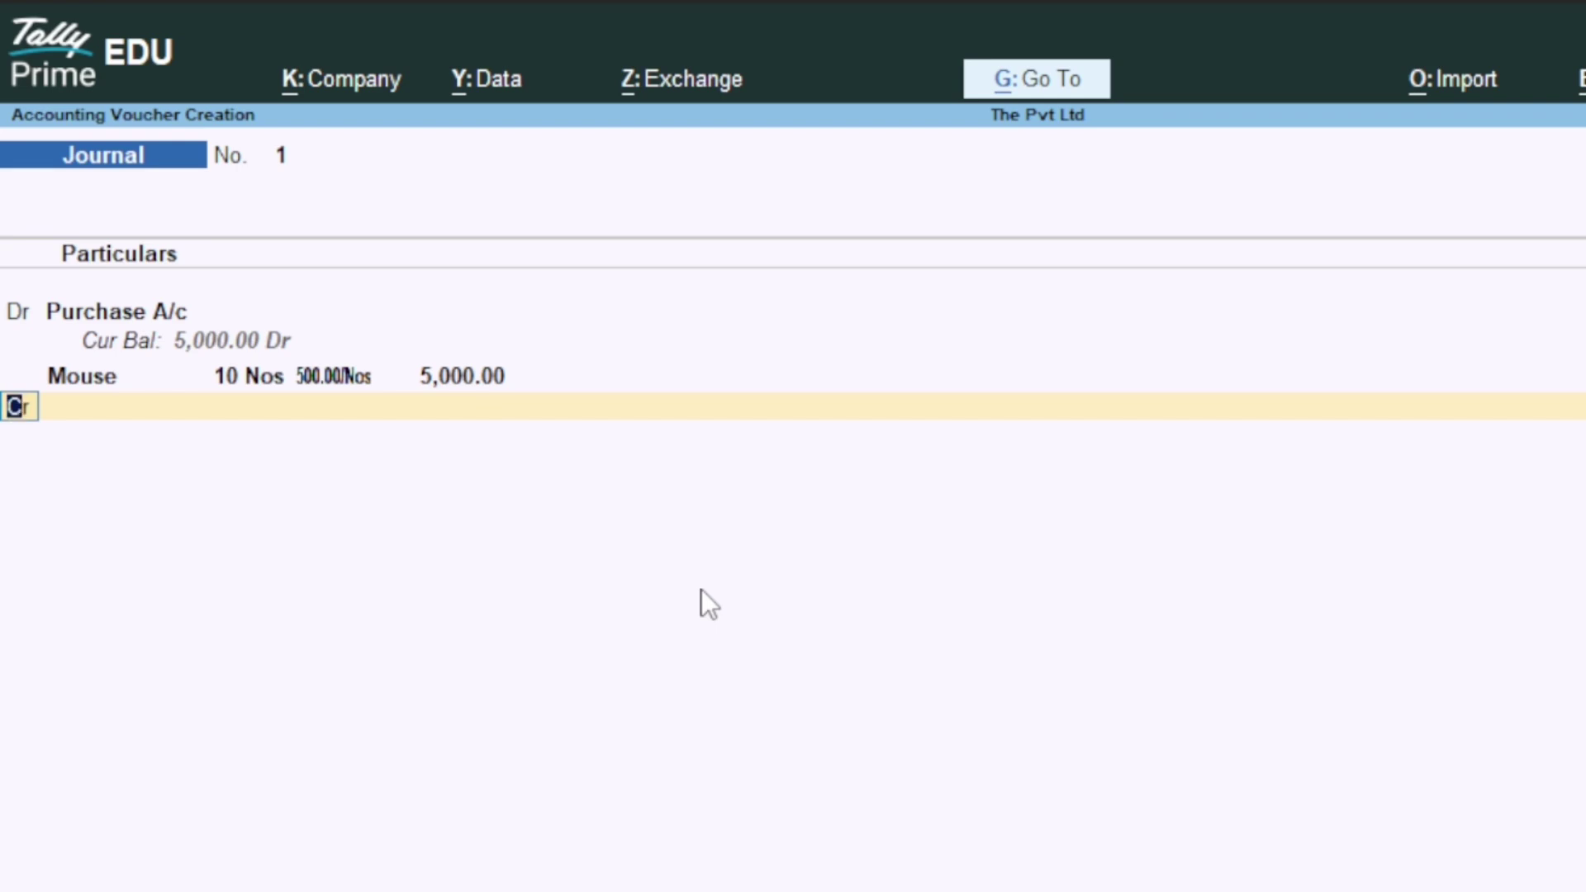
Add a debit line for Input CGST 9% with an amount of 450 to the journal voucher
{"action": "type", "text": "dr"}
{"action": "key", "text": "Return"}
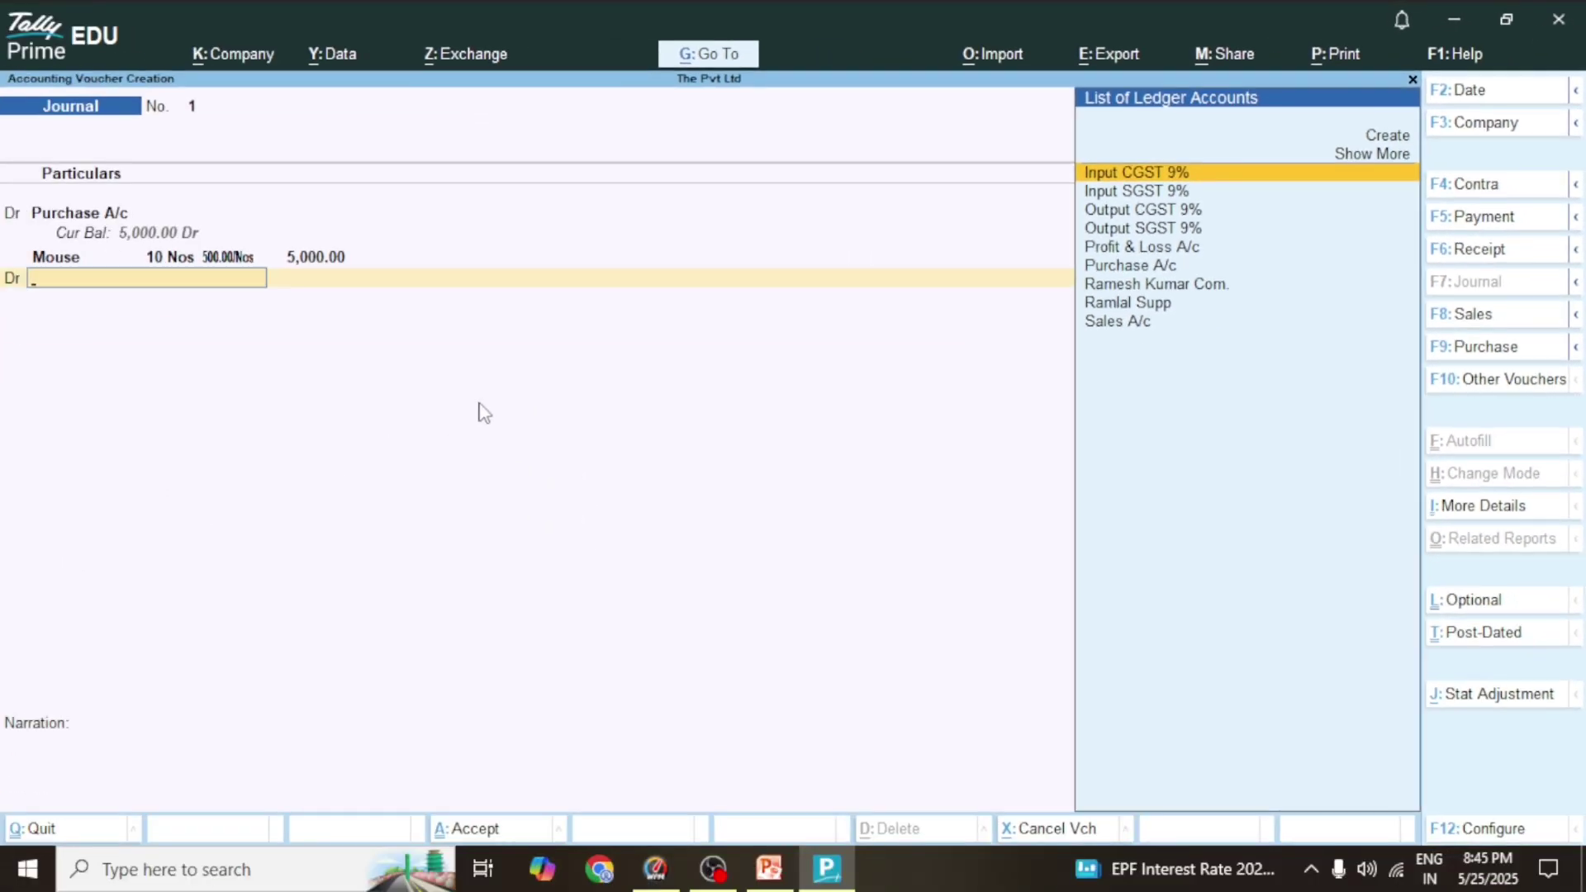
{"action": "key", "text": "Return"}
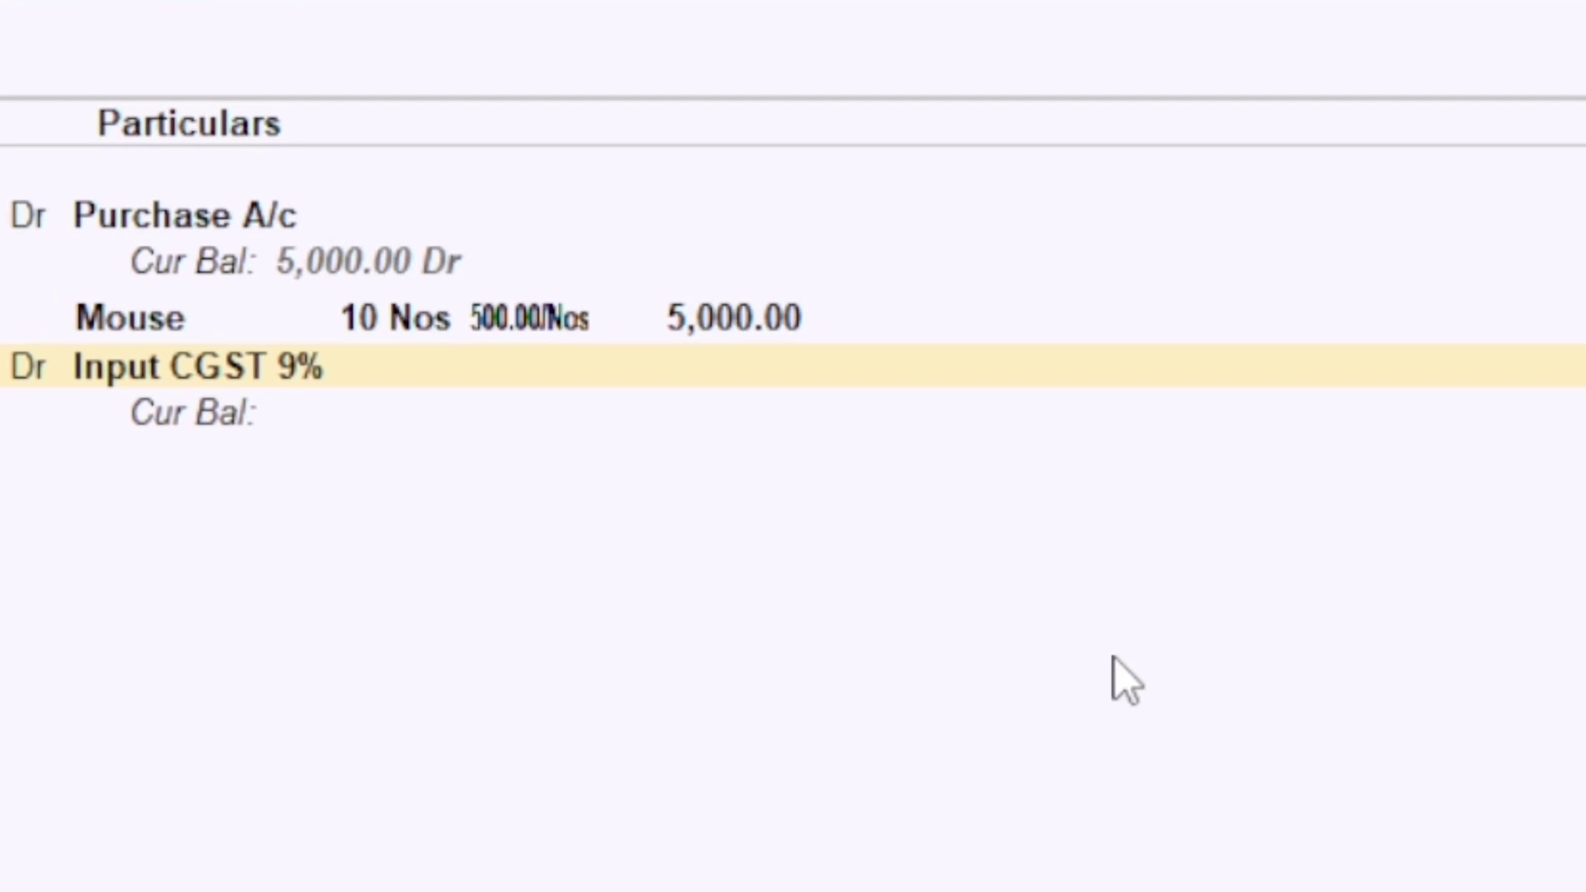
{"action": "type", "text": "450"}
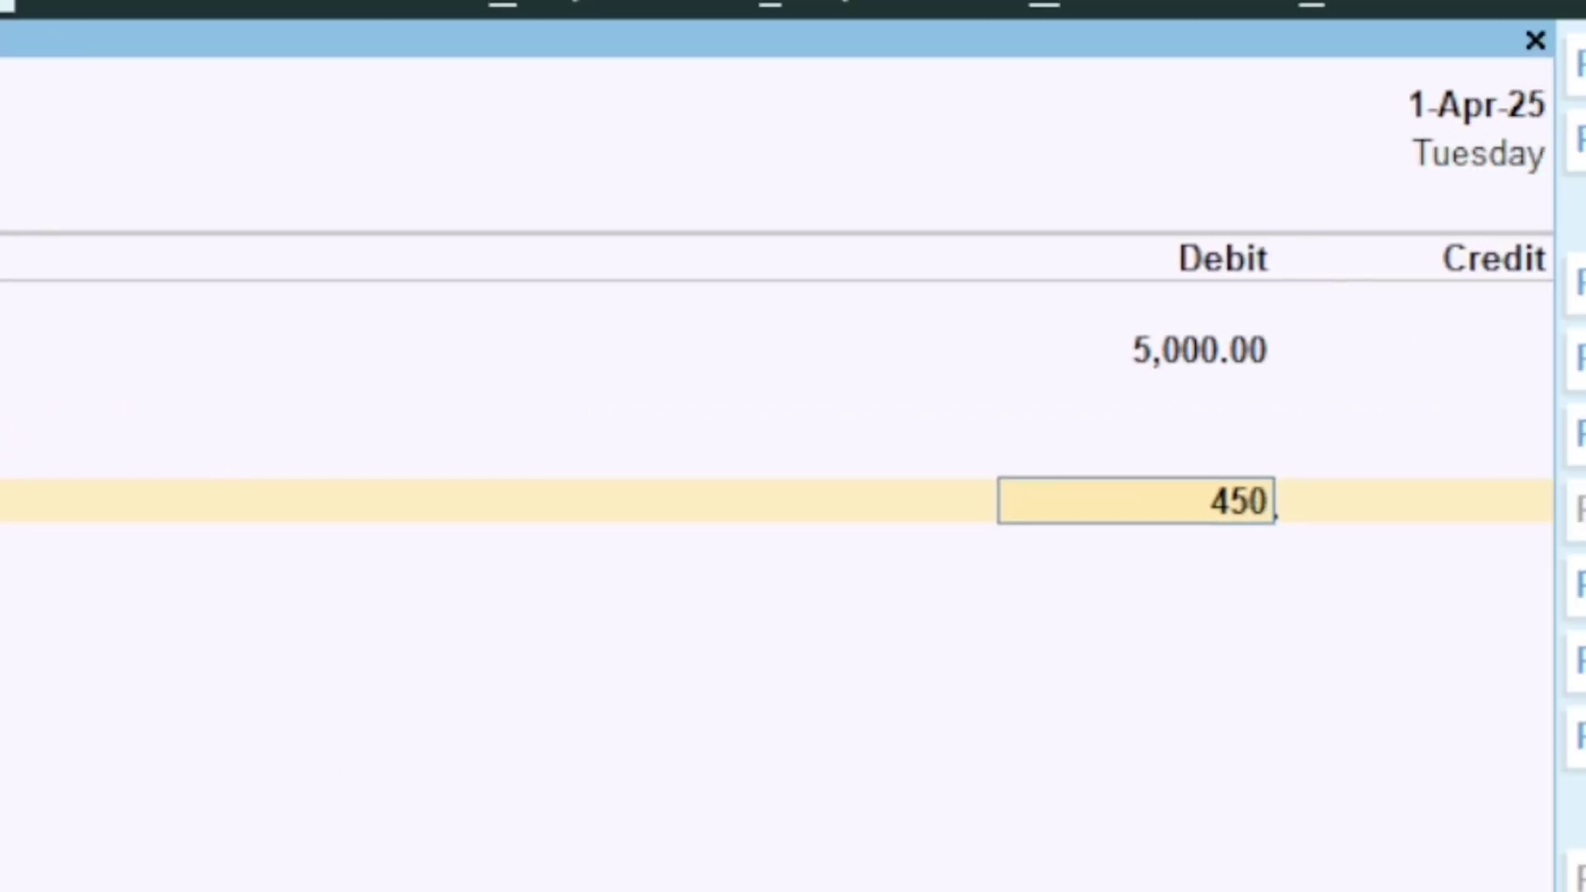
{"action": "key", "text": "Return"}
Add a debit line for Input SGST 9% with an amount of 450 to the journal voucher
{"action": "type", "text": "d"}
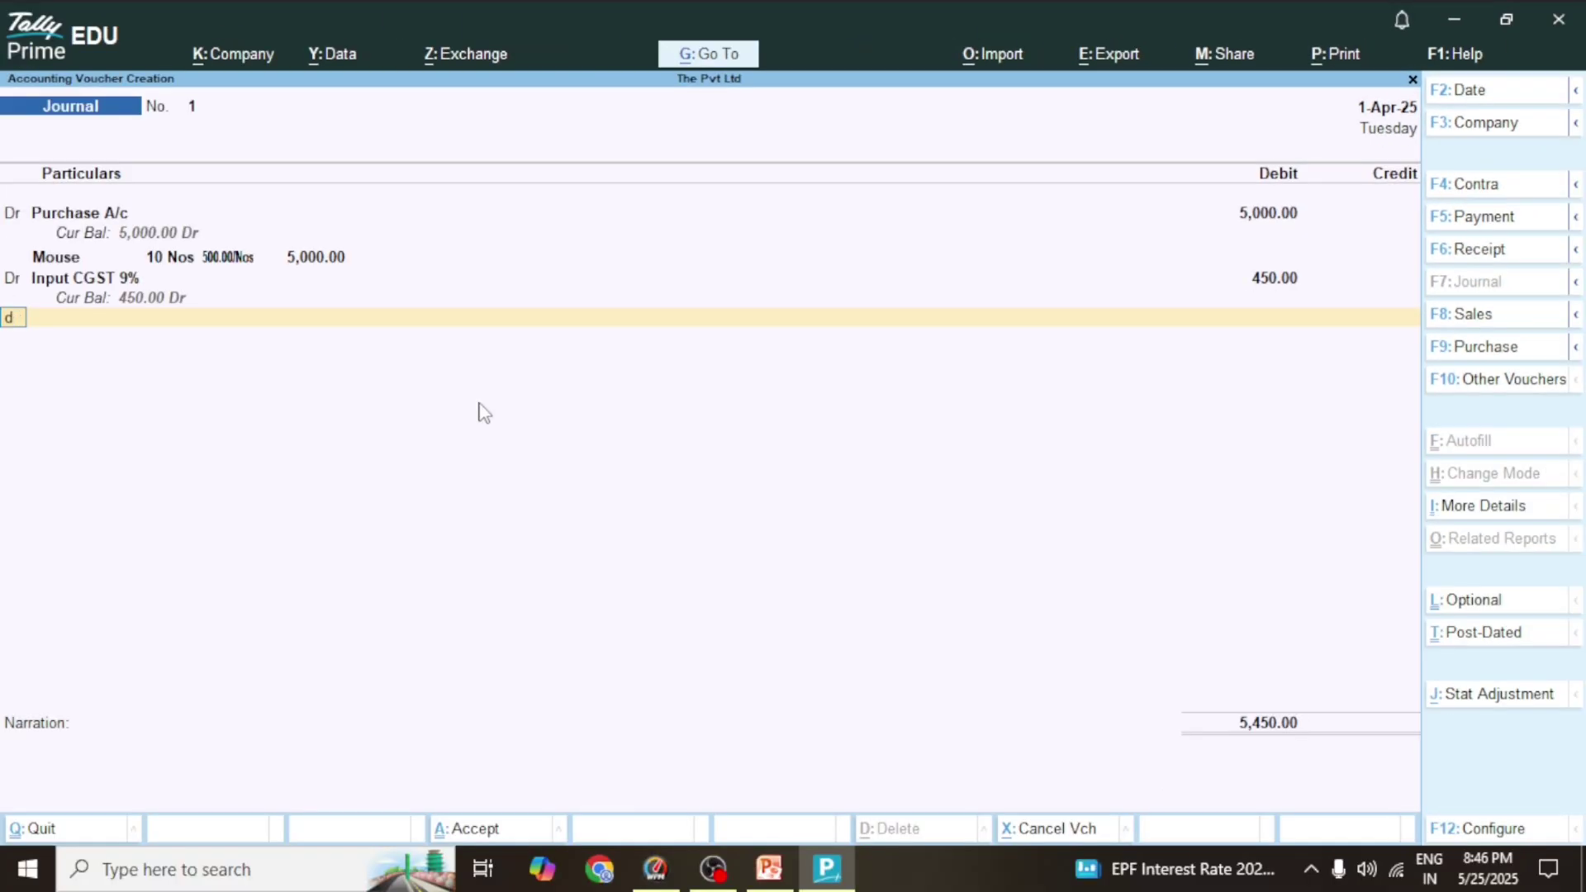
{"action": "key", "text": "Return"}
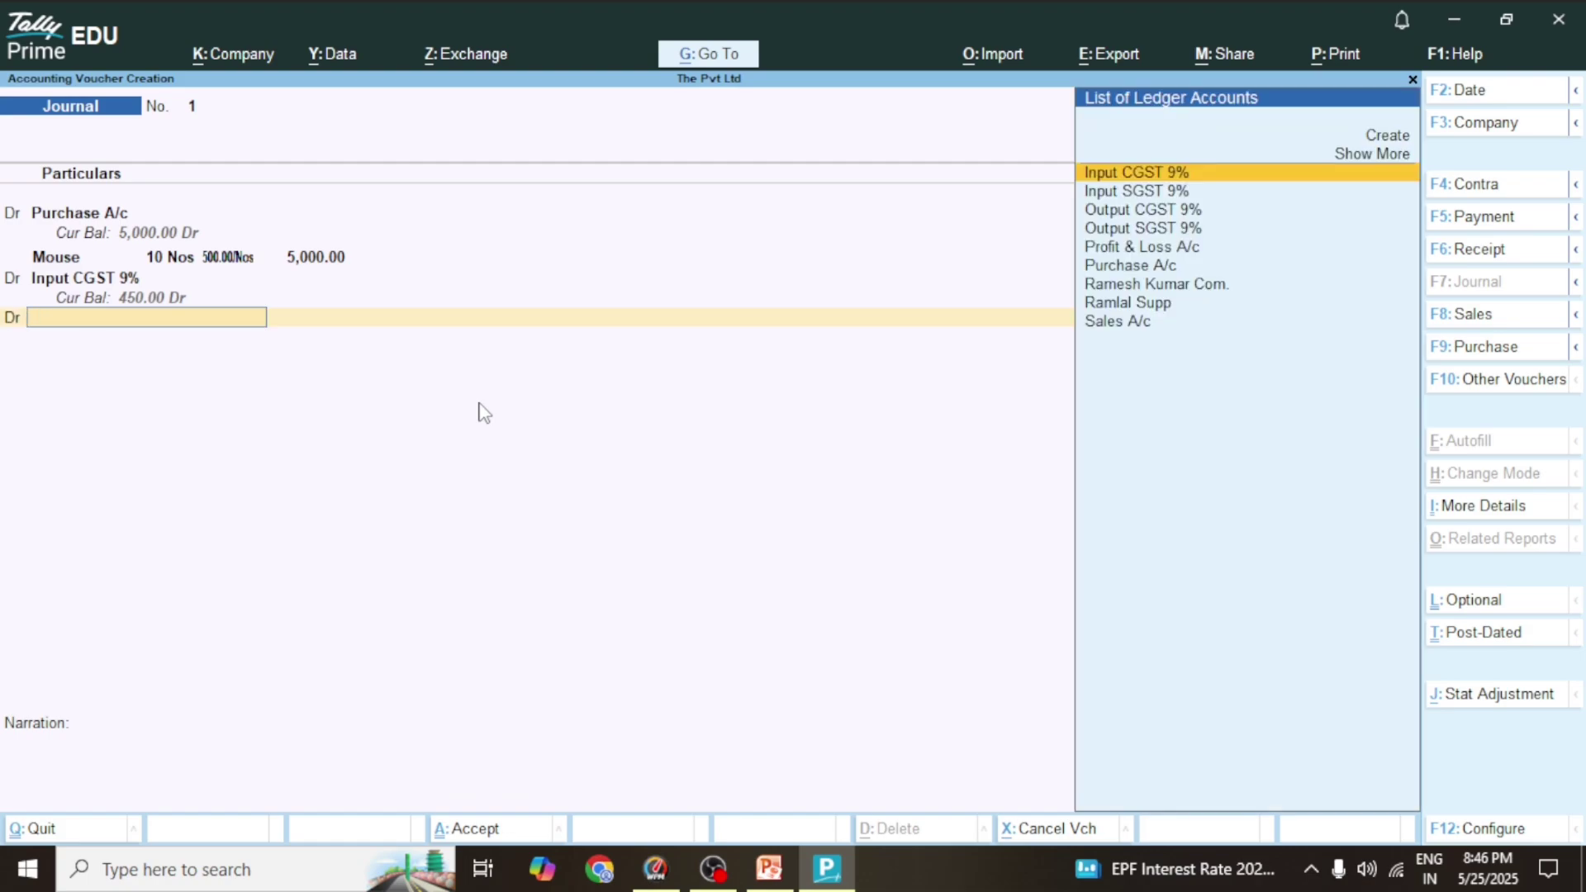
{"action": "key", "text": "Down"}
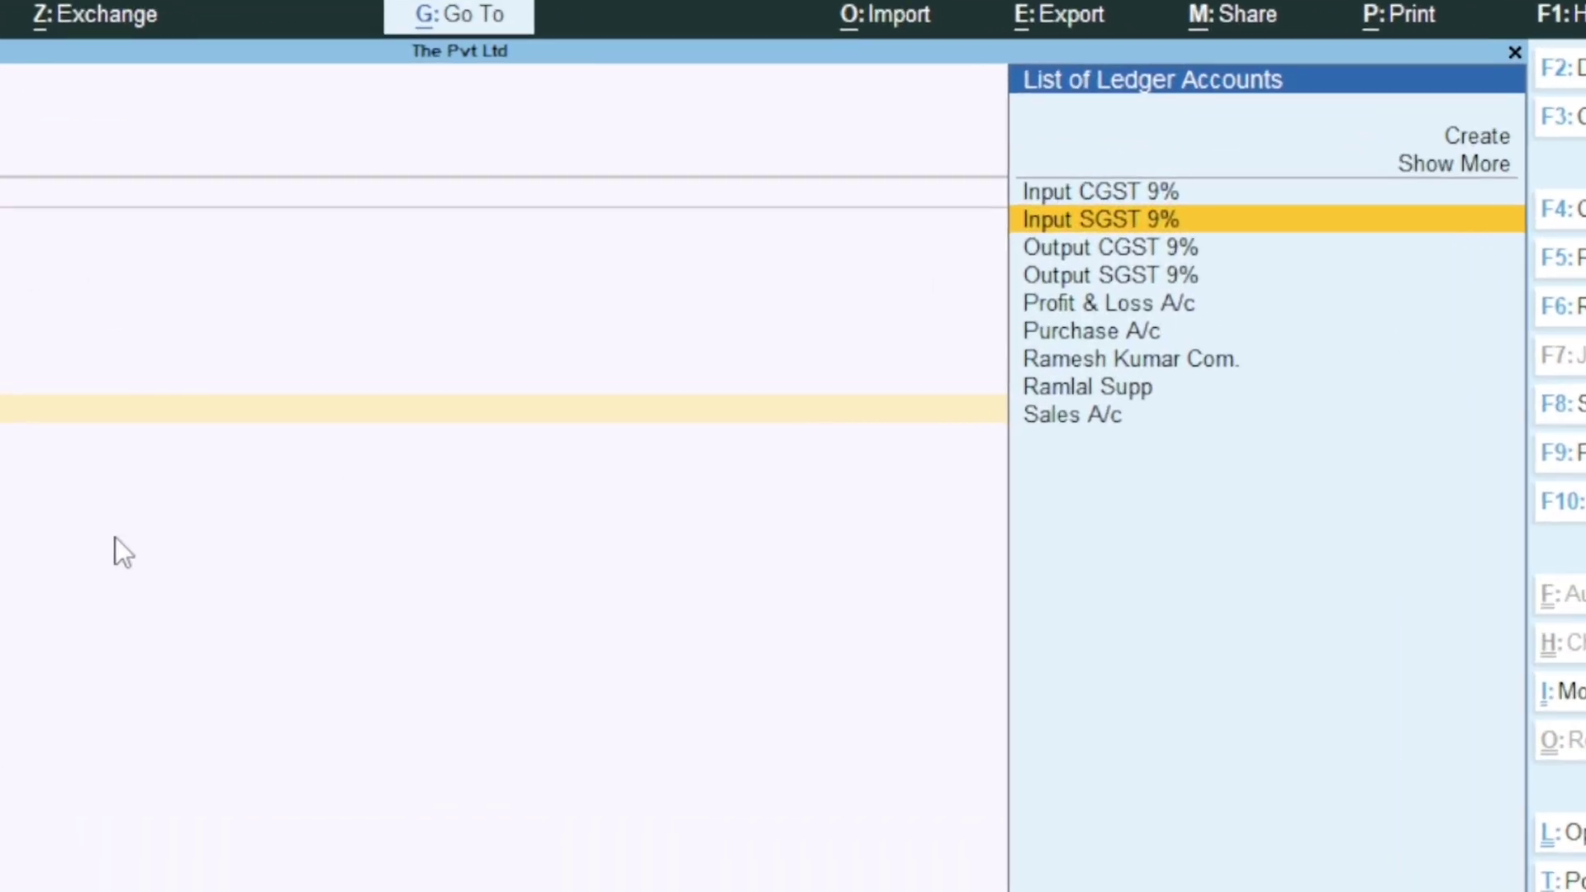
{"action": "key", "text": "Return"}
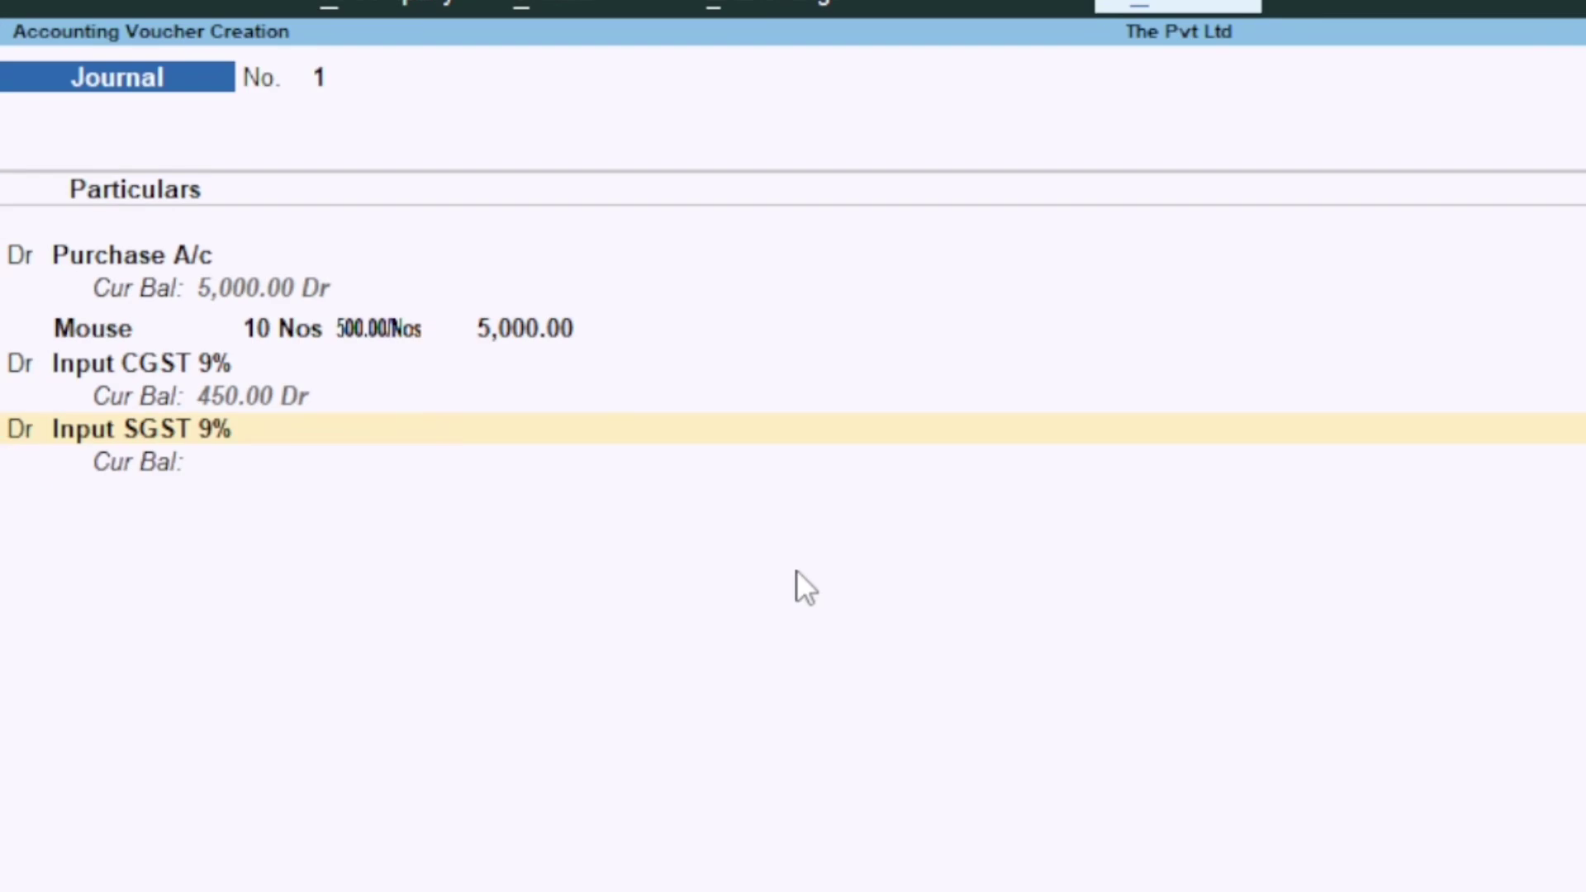
{"action": "type", "text": "450"}
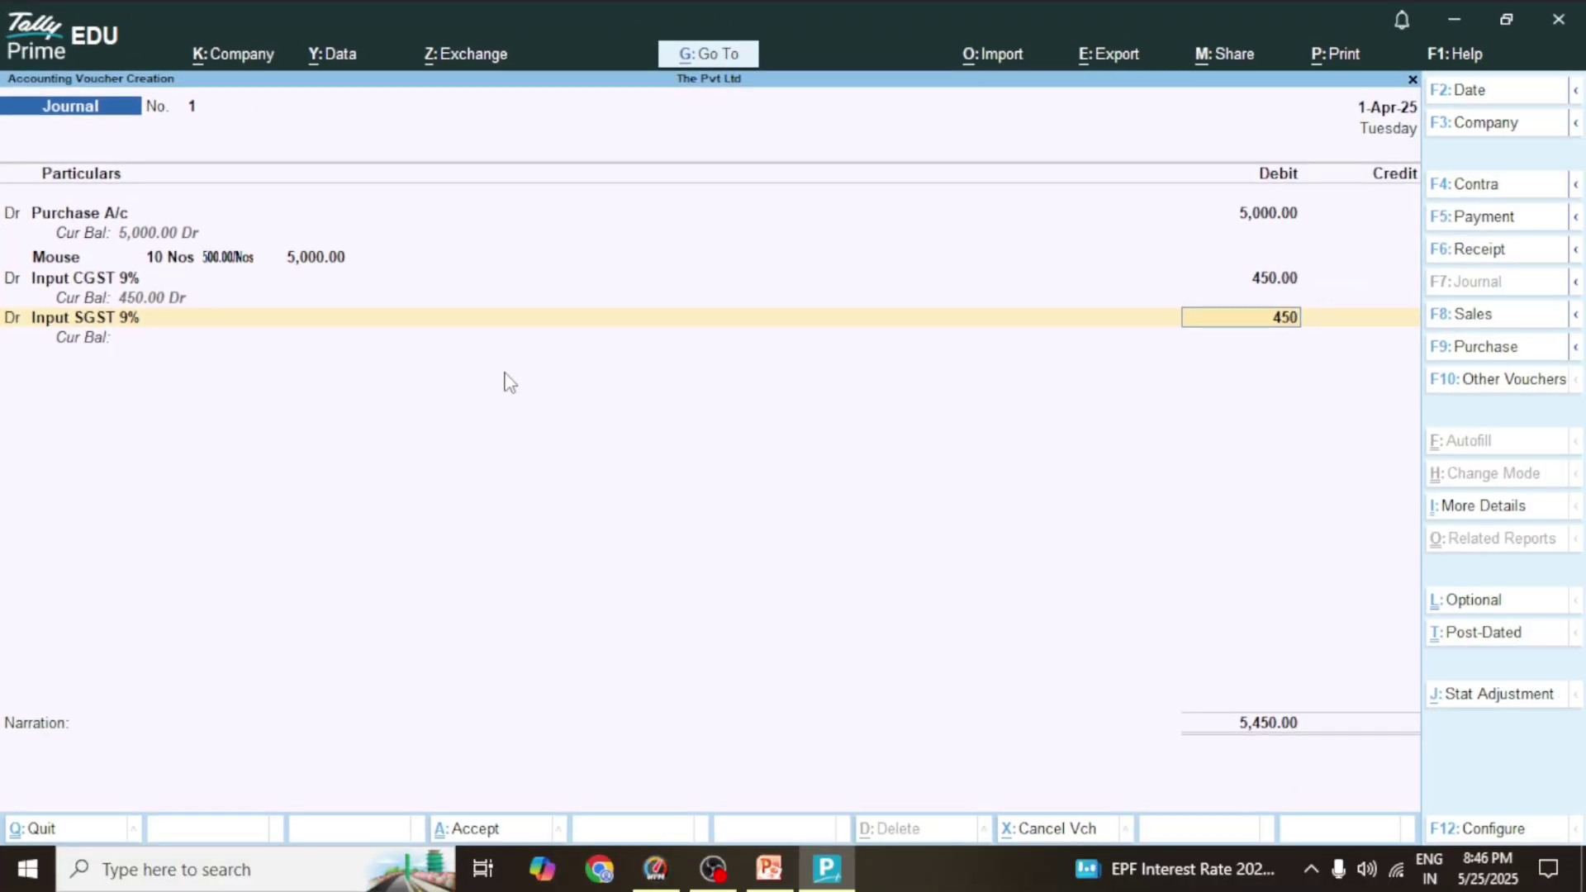
{"action": "key", "text": "Return"}
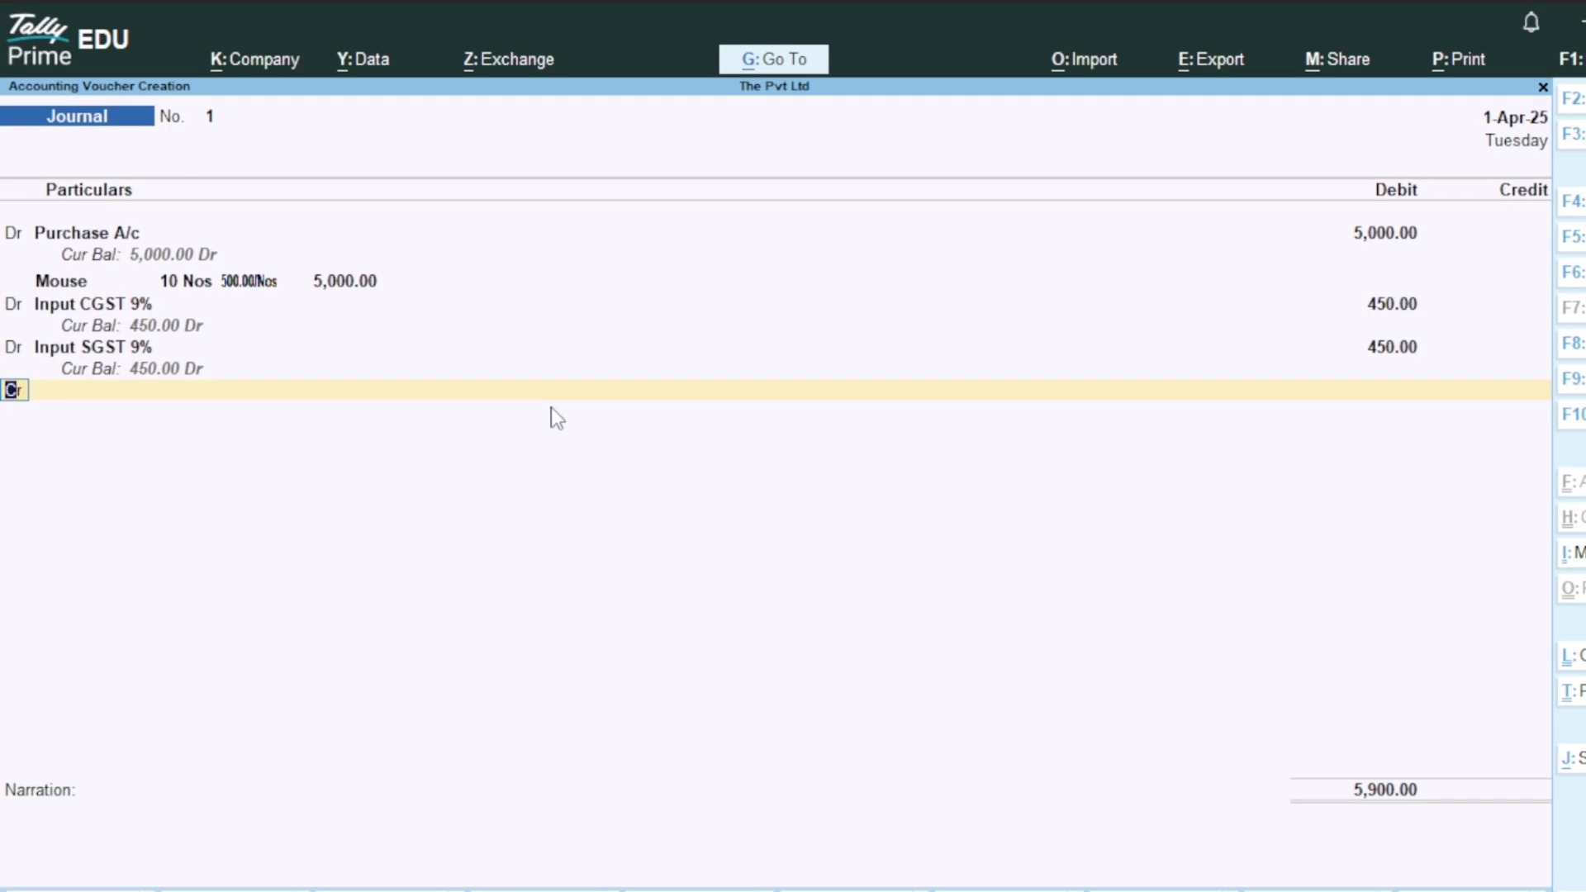
Add a credit line for the supplier's ledger with an amount of 5,900, allocated bill-wise as On Account
{"action": "key", "text": "Return"}
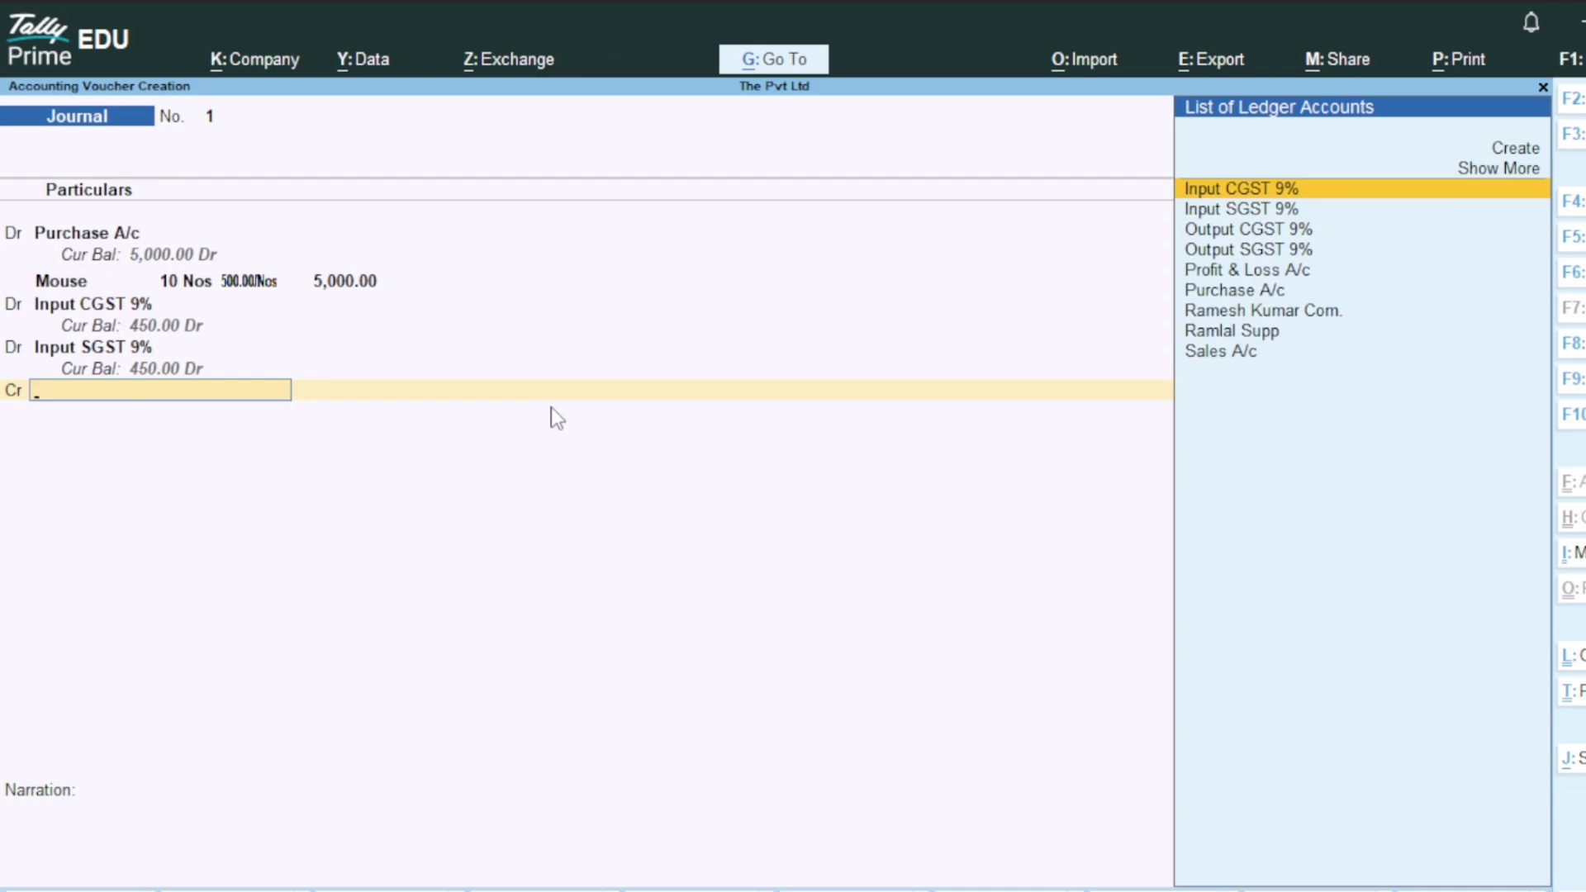
{"action": "key", "text": "Down"}
{"action": "key", "text": "Down"}
{"action": "key", "text": "Down"}
{"action": "key", "text": "Down"}
{"action": "key", "text": "Down"}
{"action": "key", "text": "Down"}
{"action": "key", "text": "Down"}
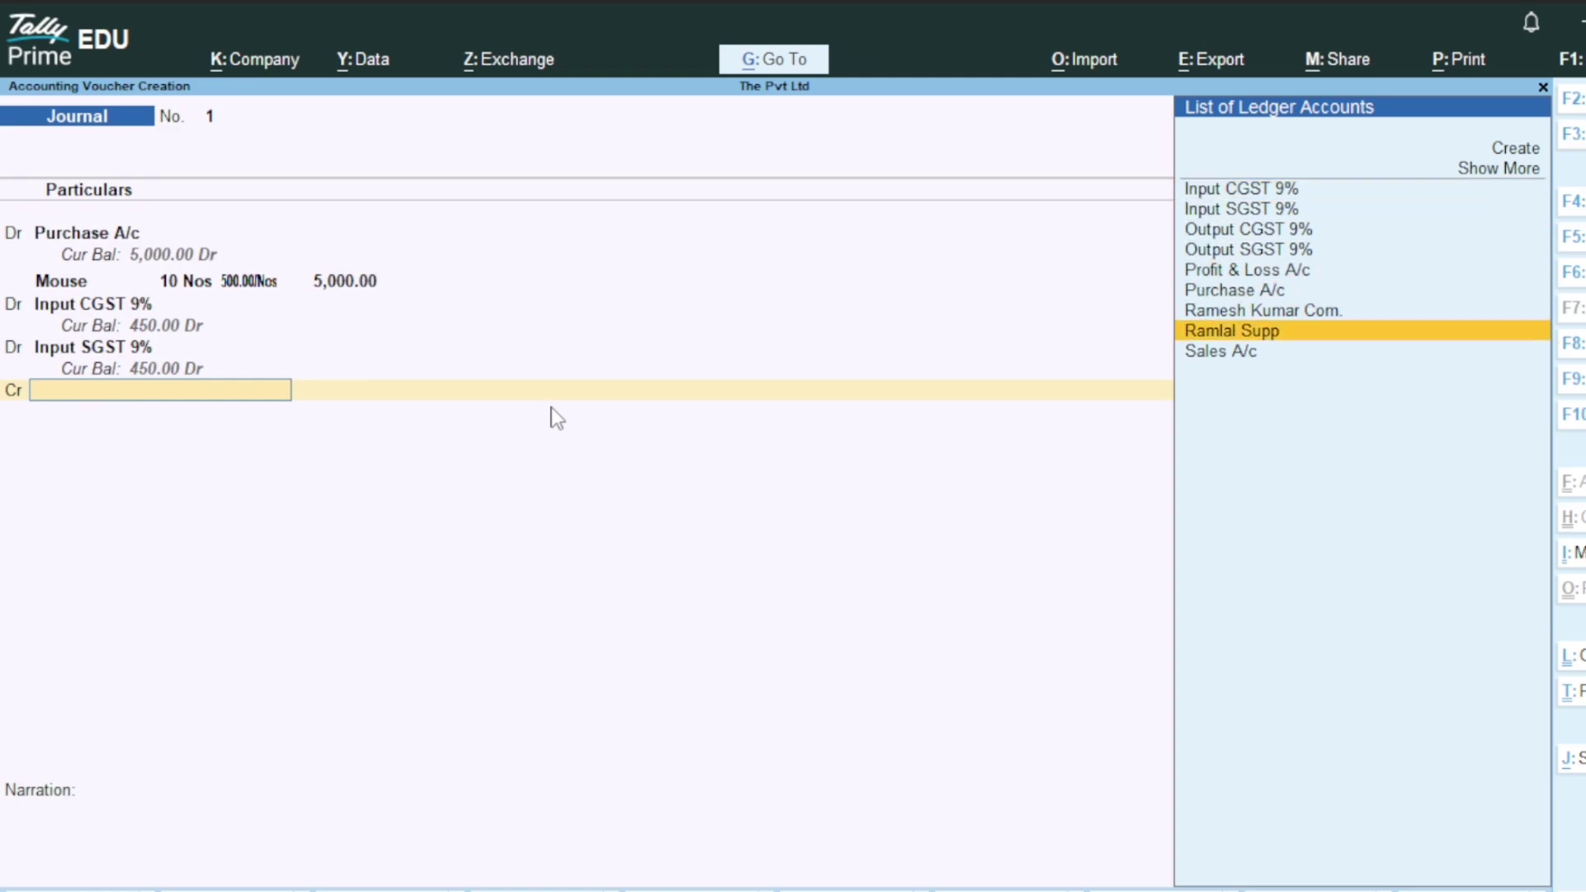
{"action": "key", "text": "Return"}
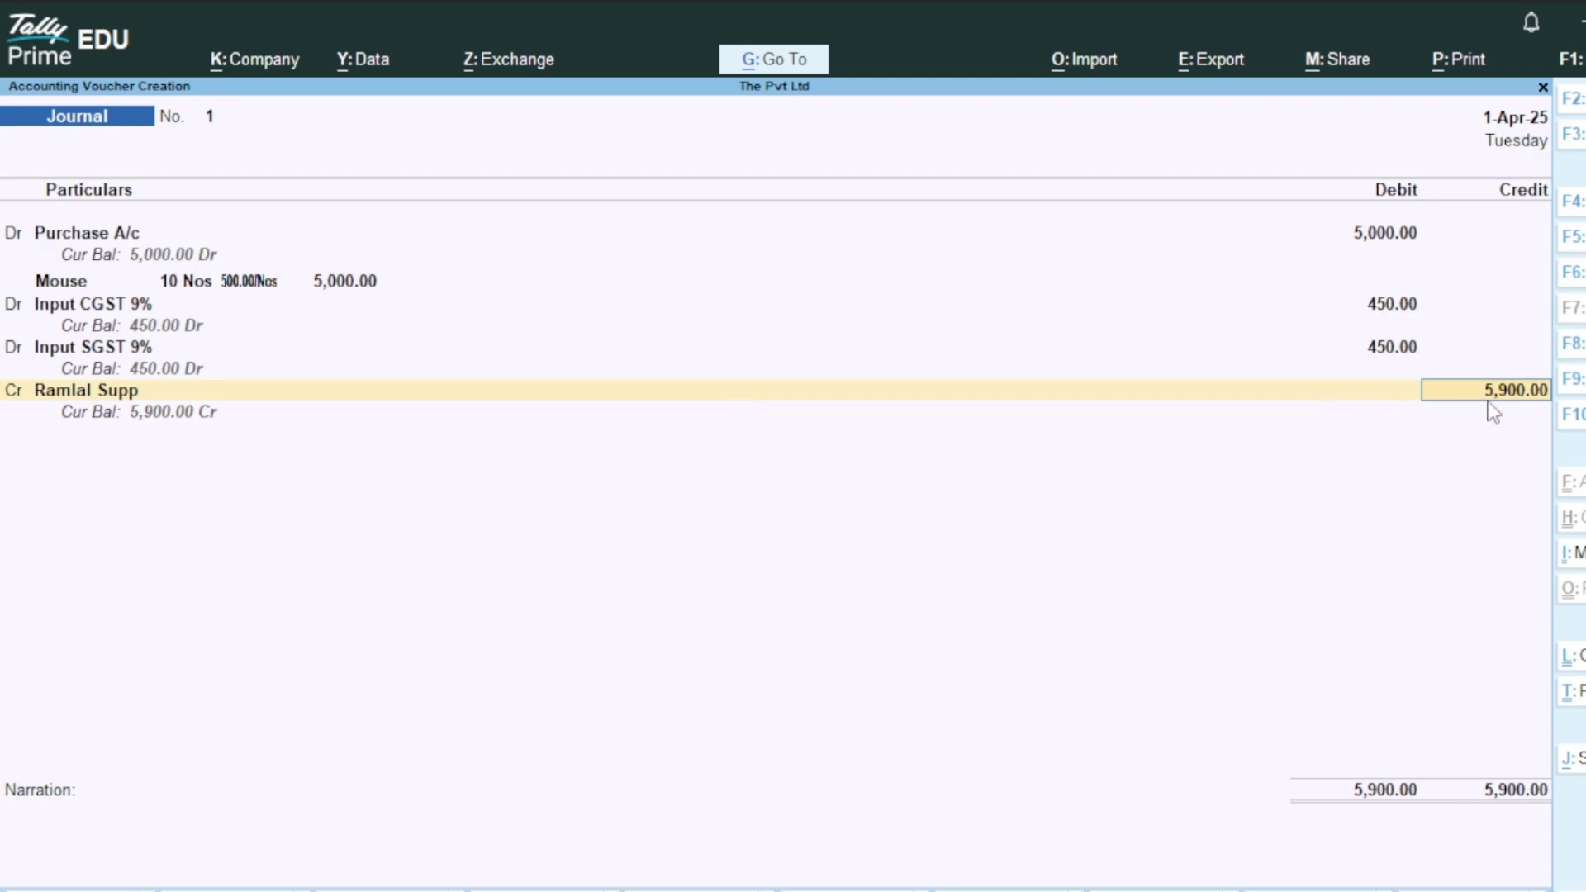
{"action": "key", "text": "Return"}
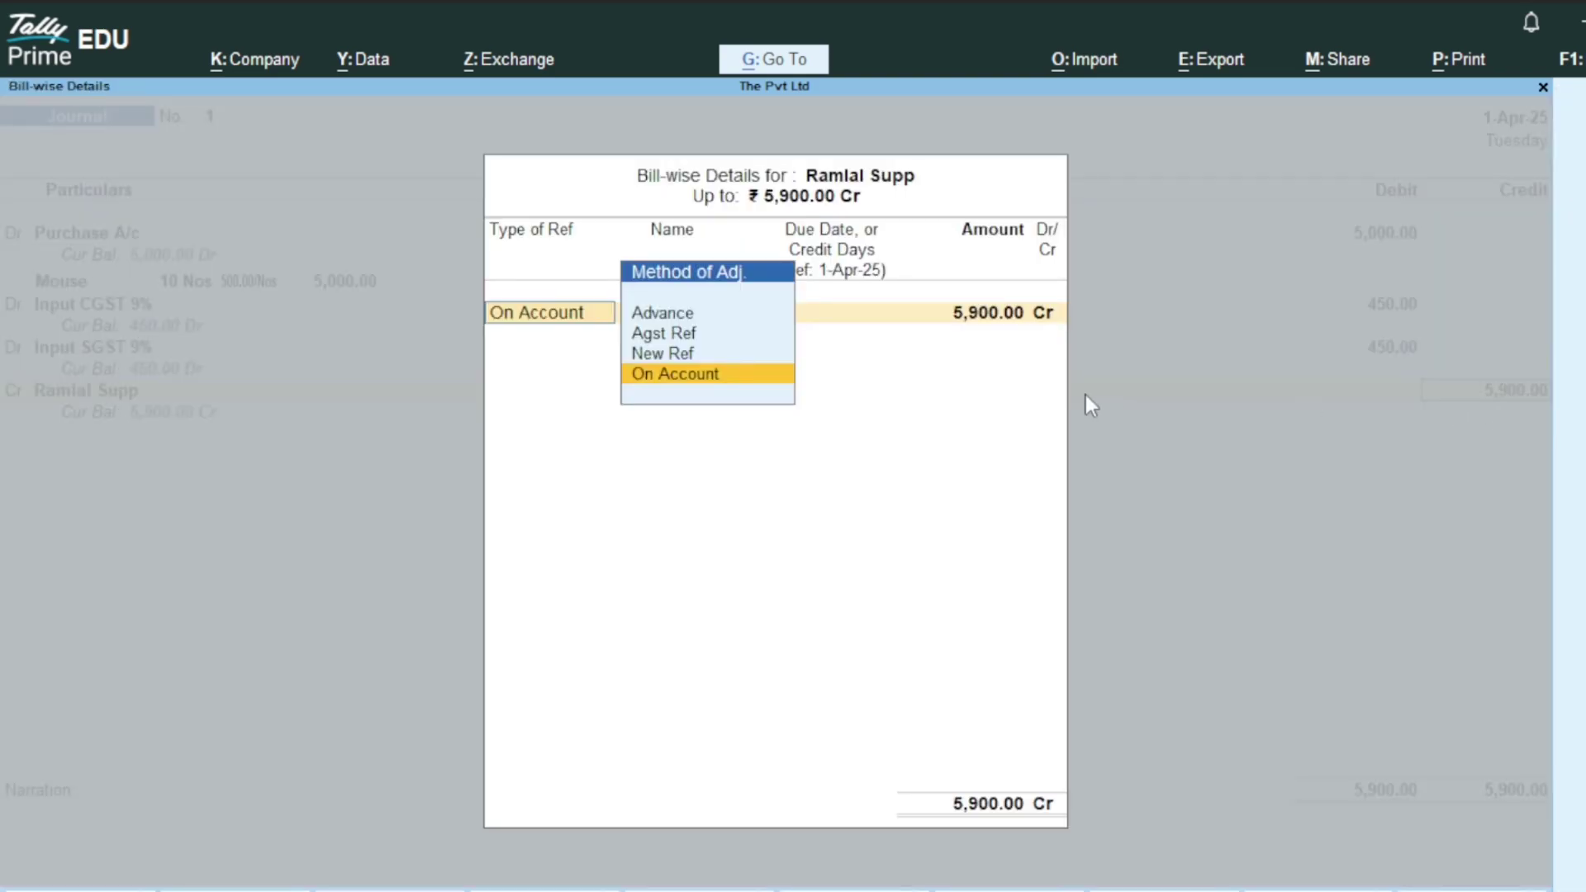
{"action": "key", "text": "Return"}
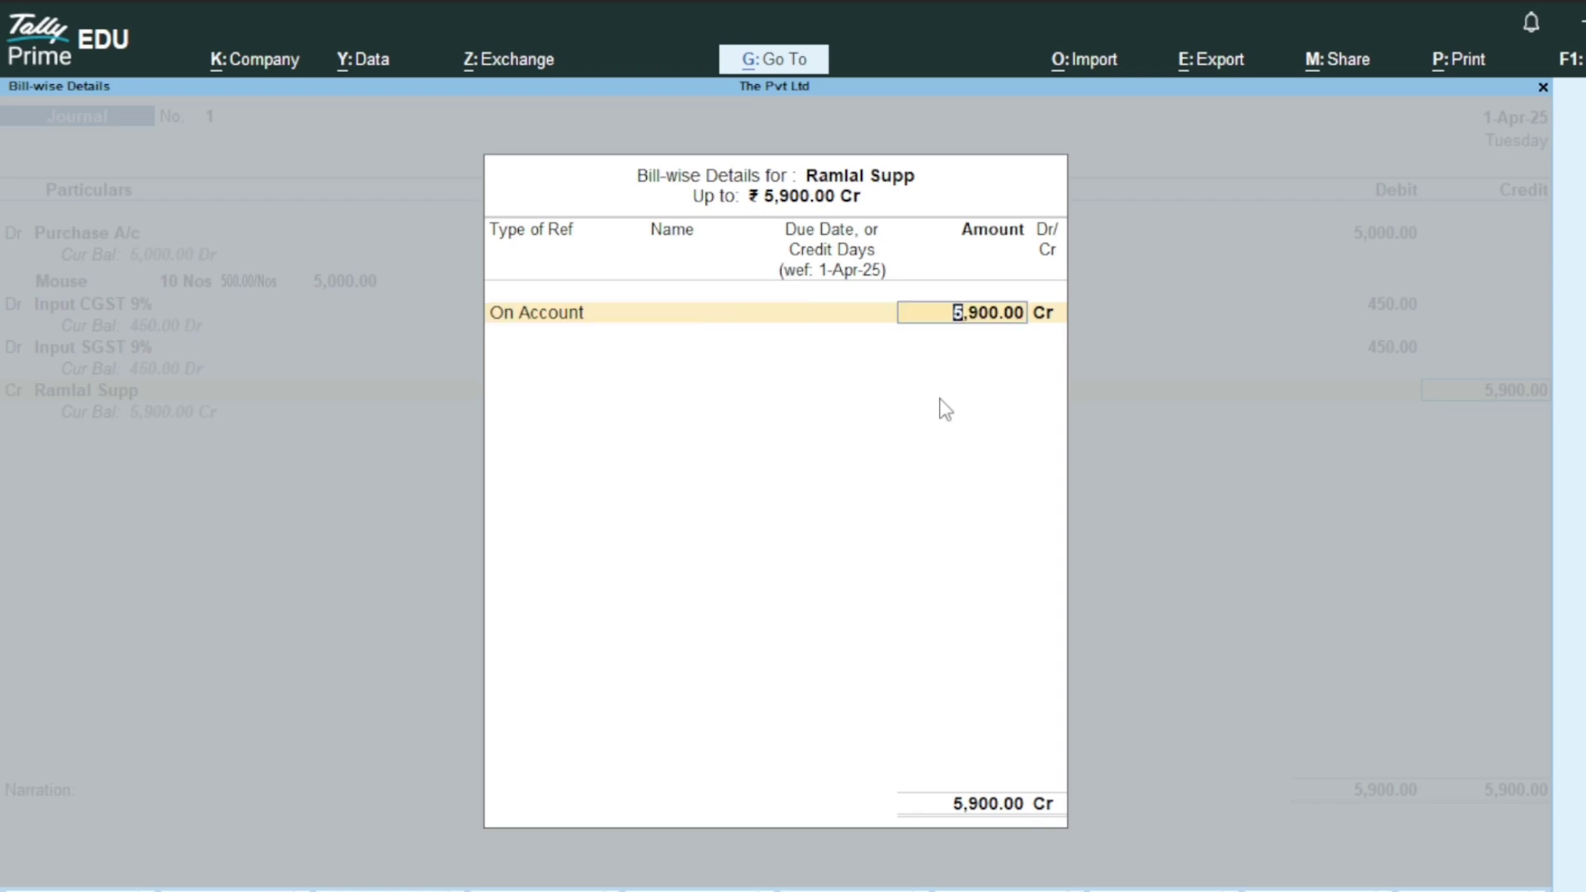
{"action": "key", "text": "Return"}
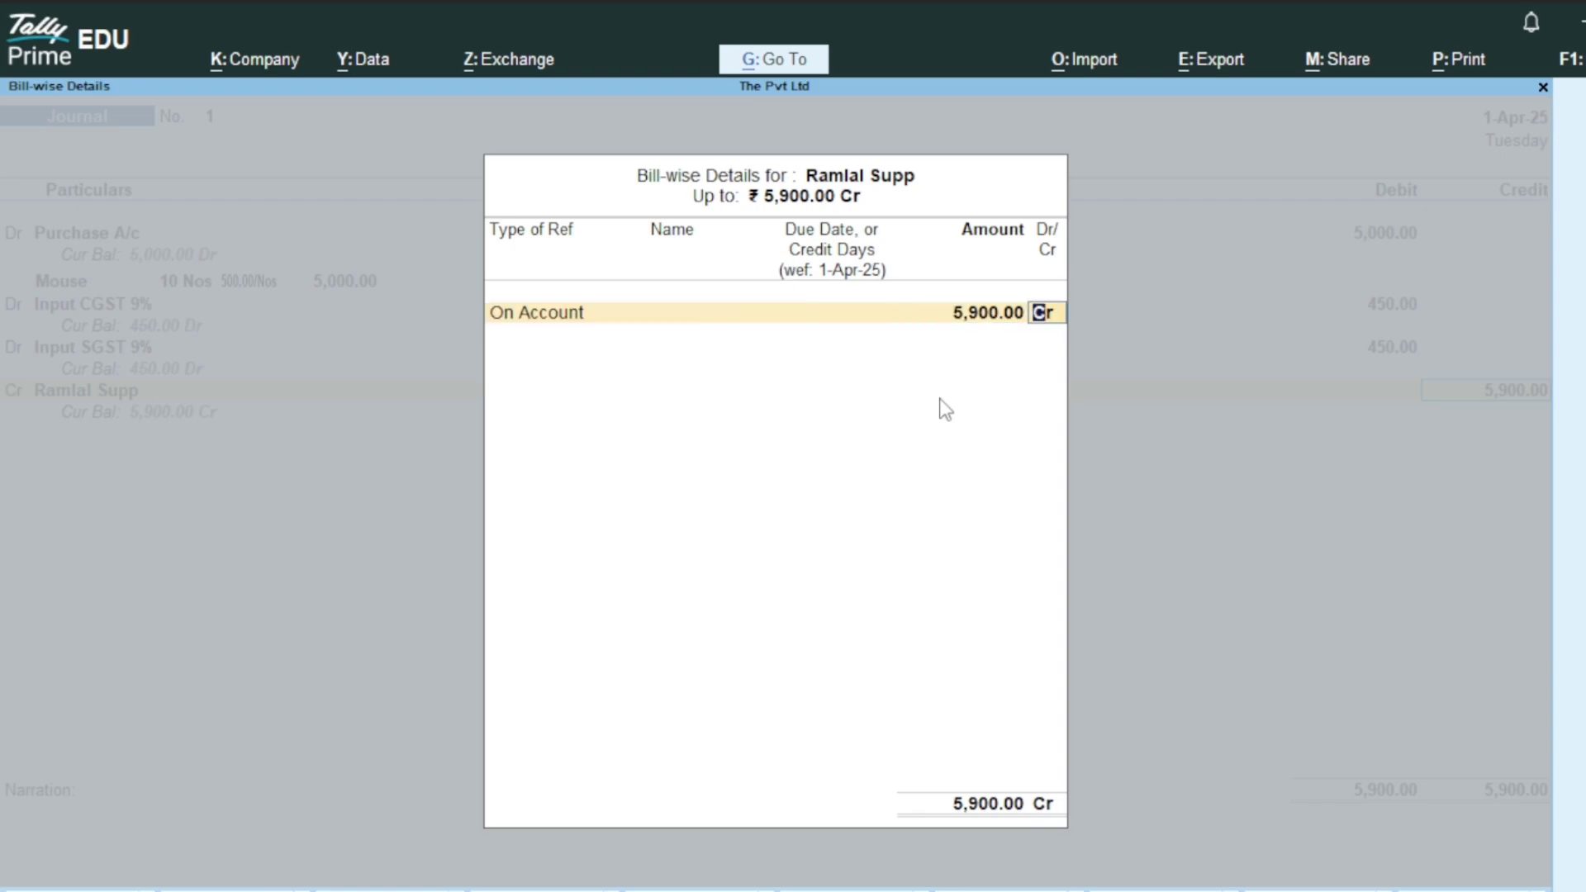
{"action": "key", "text": "Return"}
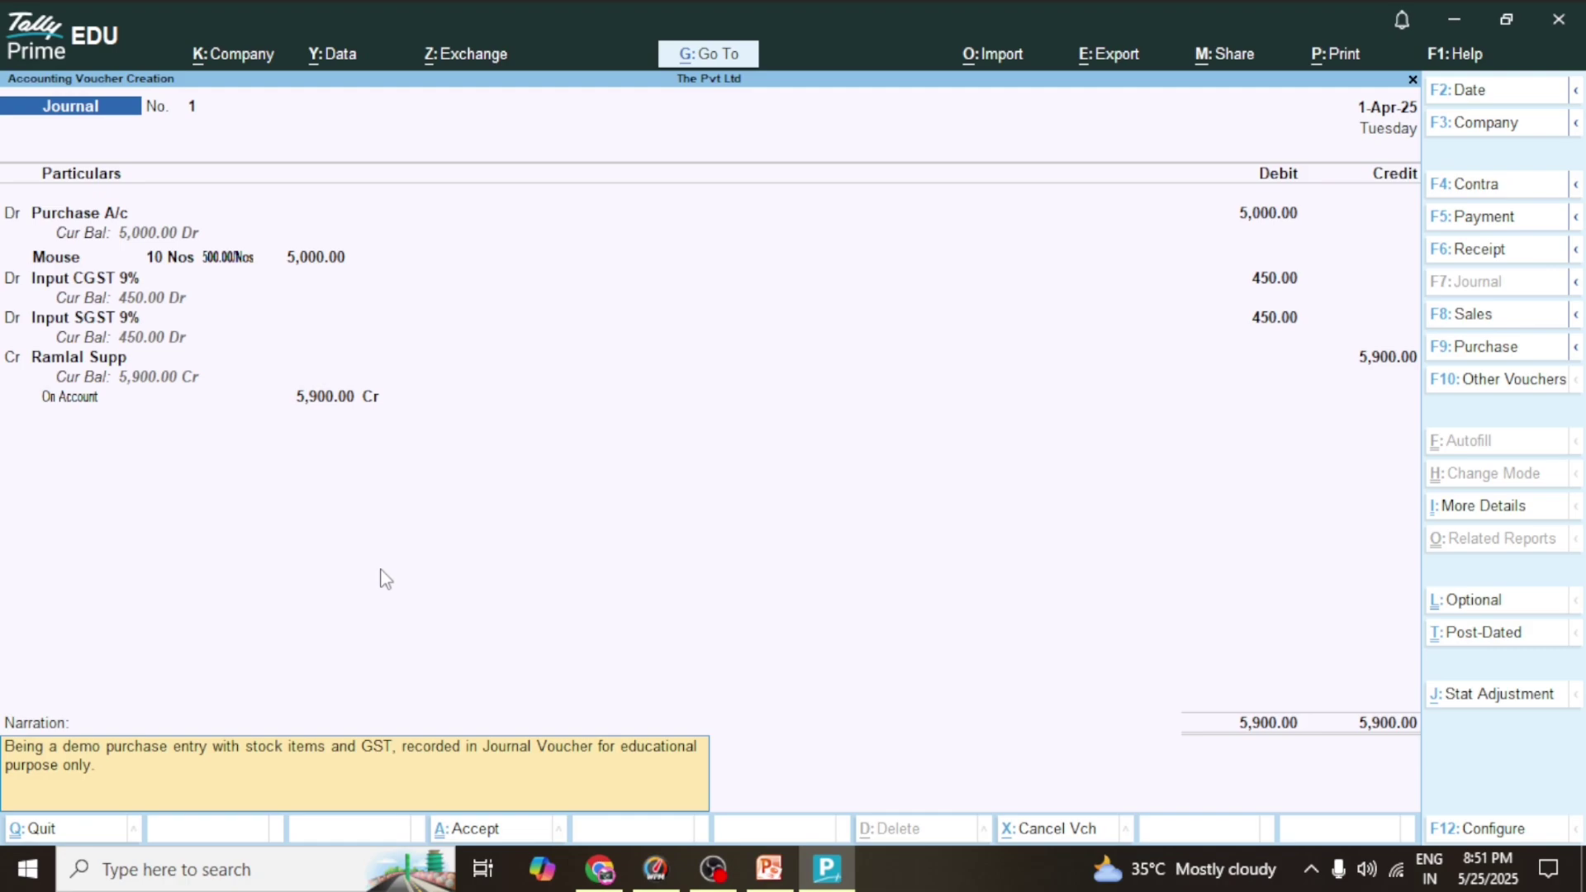
Save the purchase journal voucher with the narration "Being a demo purchase entry with stock items and GST, recorded in Journal Voucher for educational purpose only."
{"action": "key", "text": "Return"}
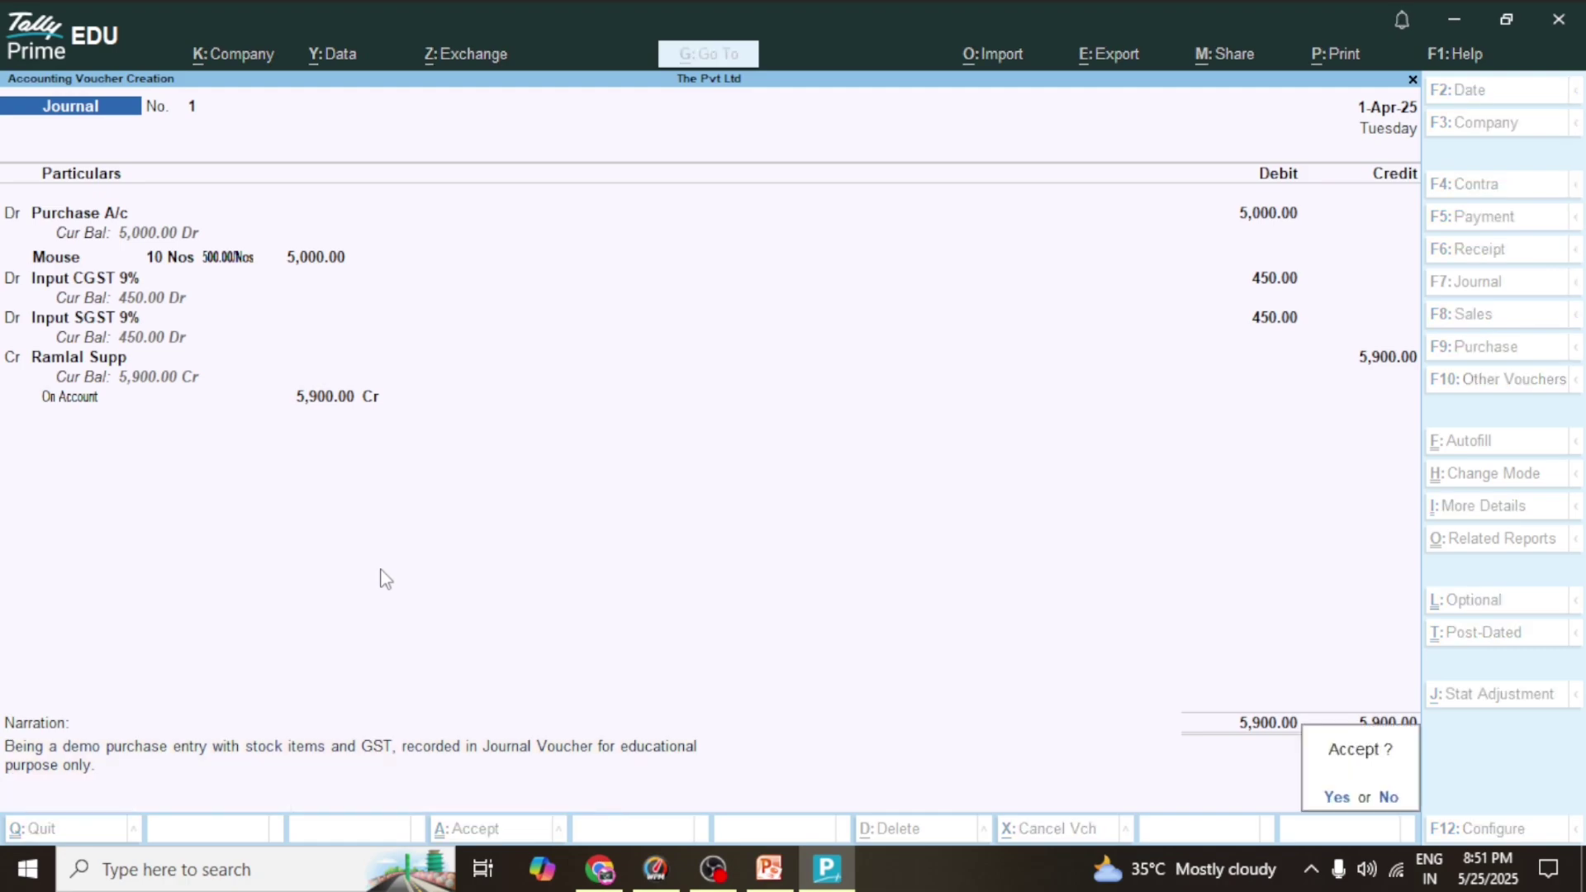
{"action": "key", "text": "y"}
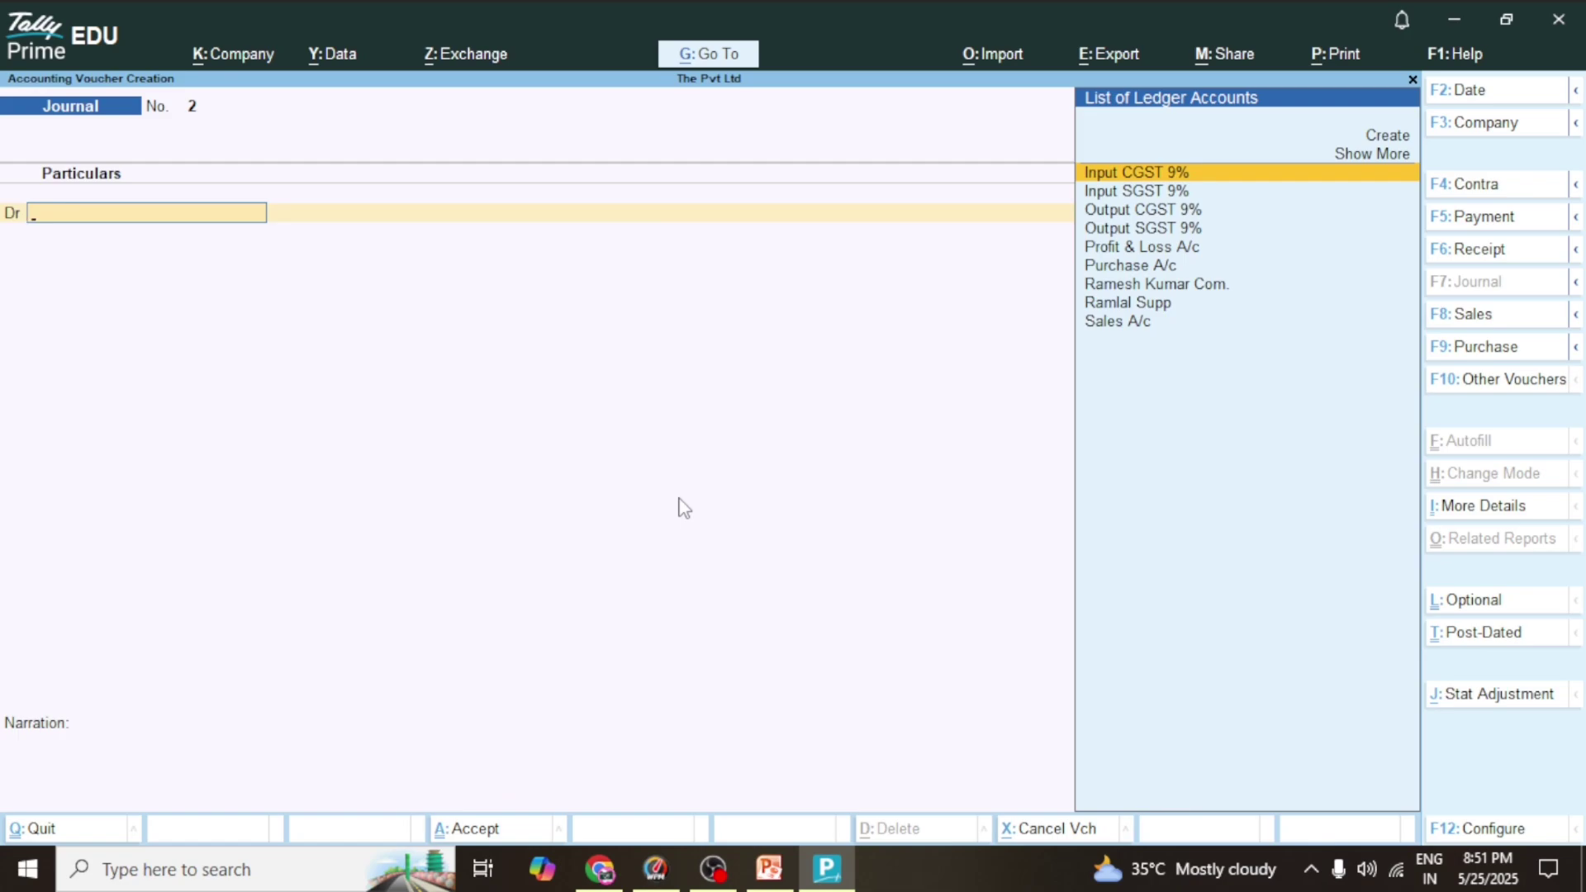
Debit the customer's ledger with 5,900 in the new journal voucher, allocated bill-wise as On Account
{"action": "key", "text": "Down"}
{"action": "key", "text": "Down"}
{"action": "key", "text": "Down"}
{"action": "key", "text": "Down"}
{"action": "key", "text": "Down"}
{"action": "key", "text": "Down"}
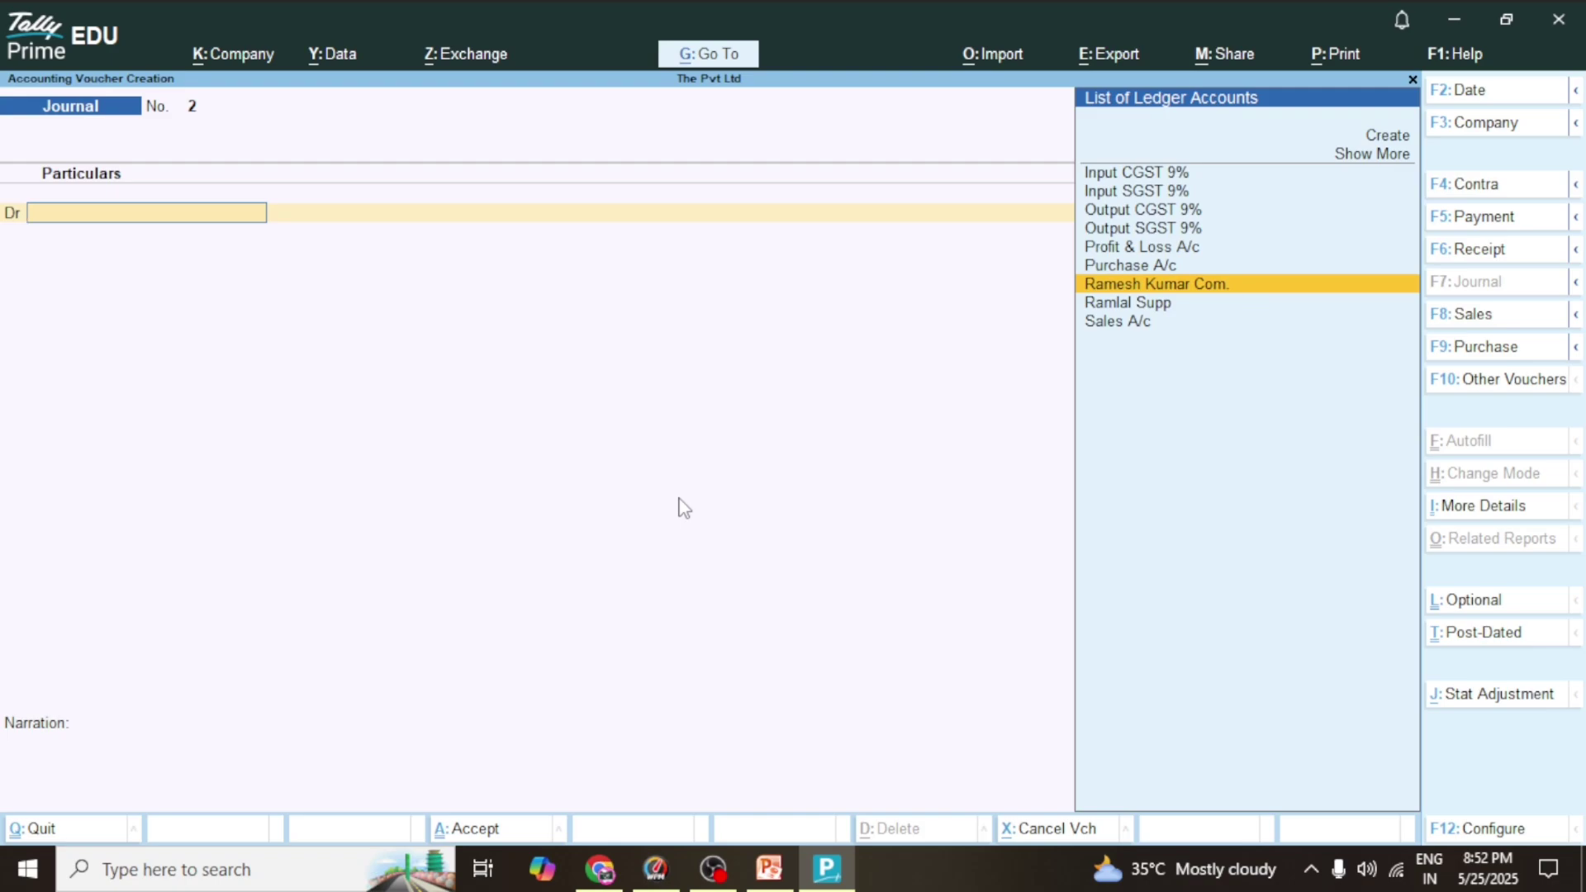
{"action": "key", "text": "Return"}
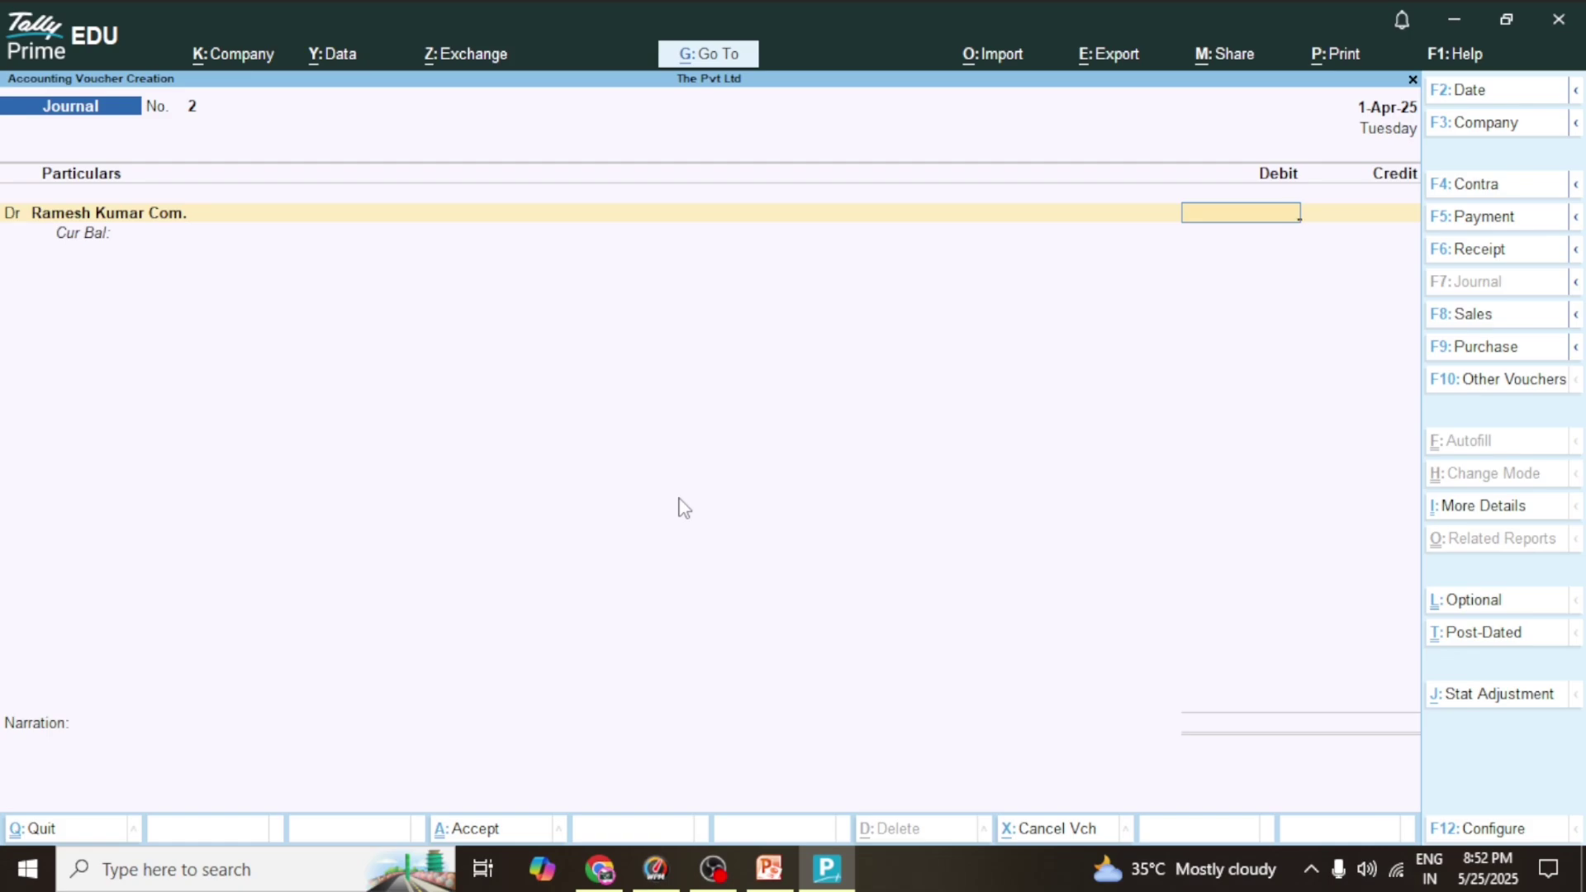
{"action": "type", "text": "5900"}
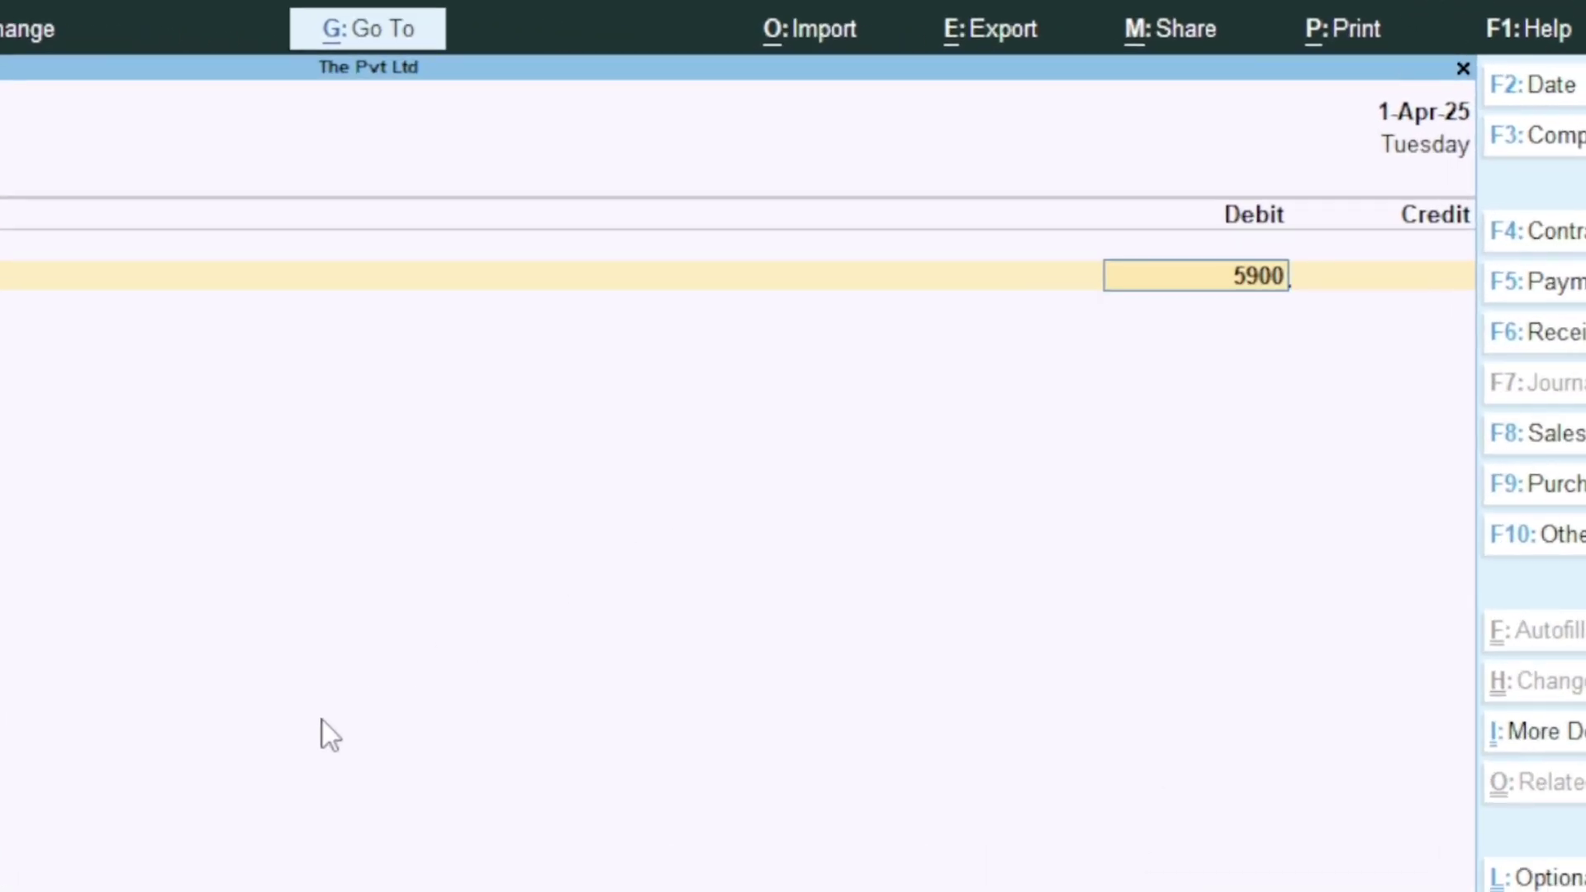
{"action": "key", "text": "Return"}
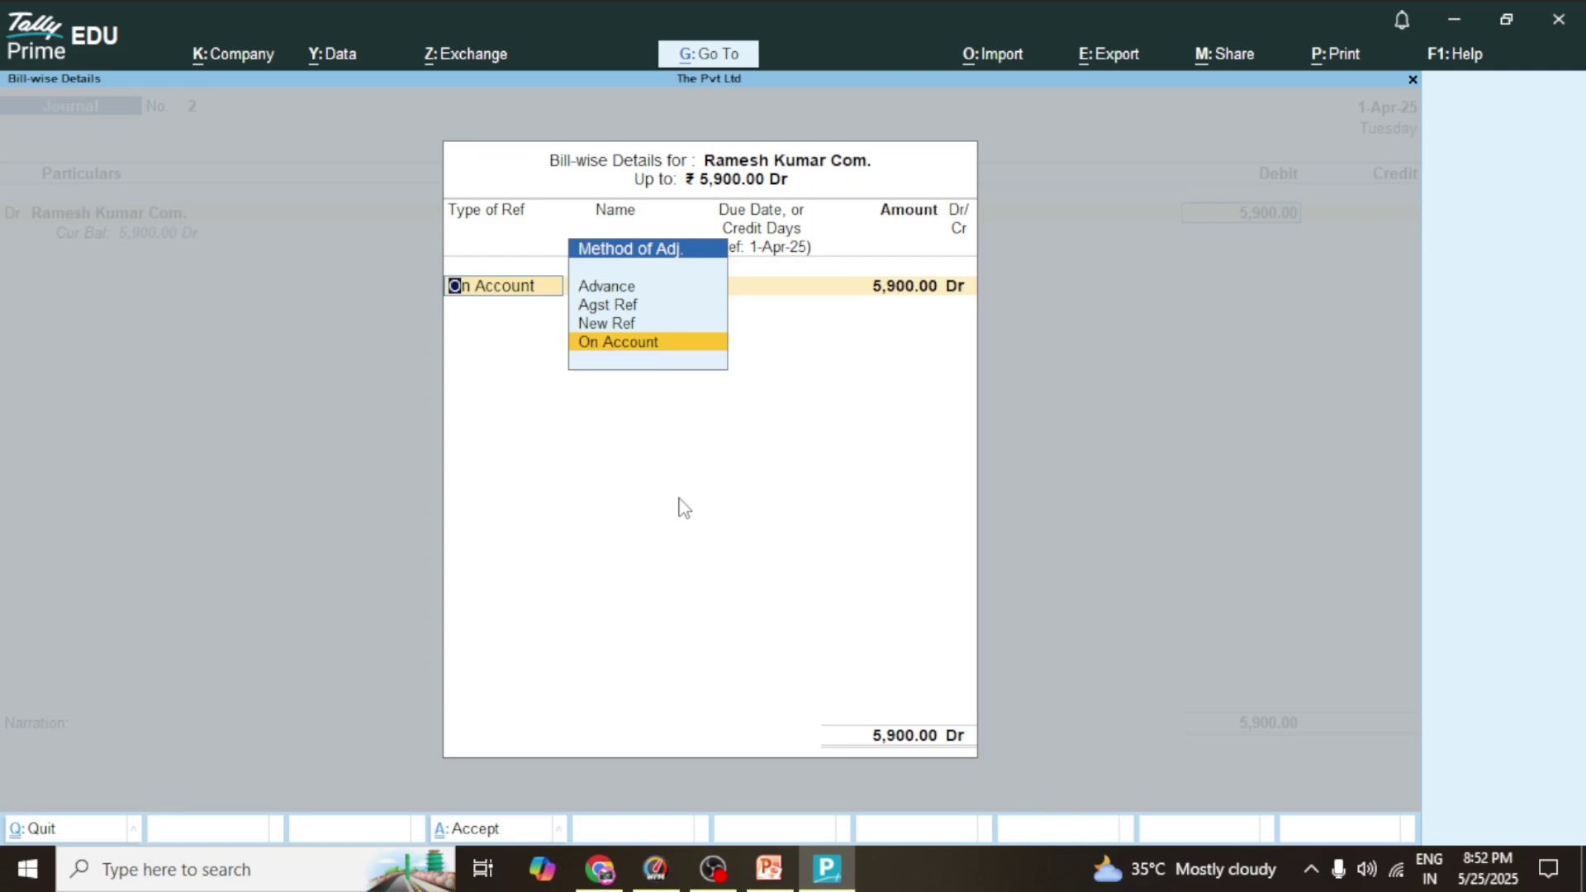
{"action": "key", "text": "Return"}
{"action": "key", "text": "Return"}
{"action": "key", "text": "Return"}
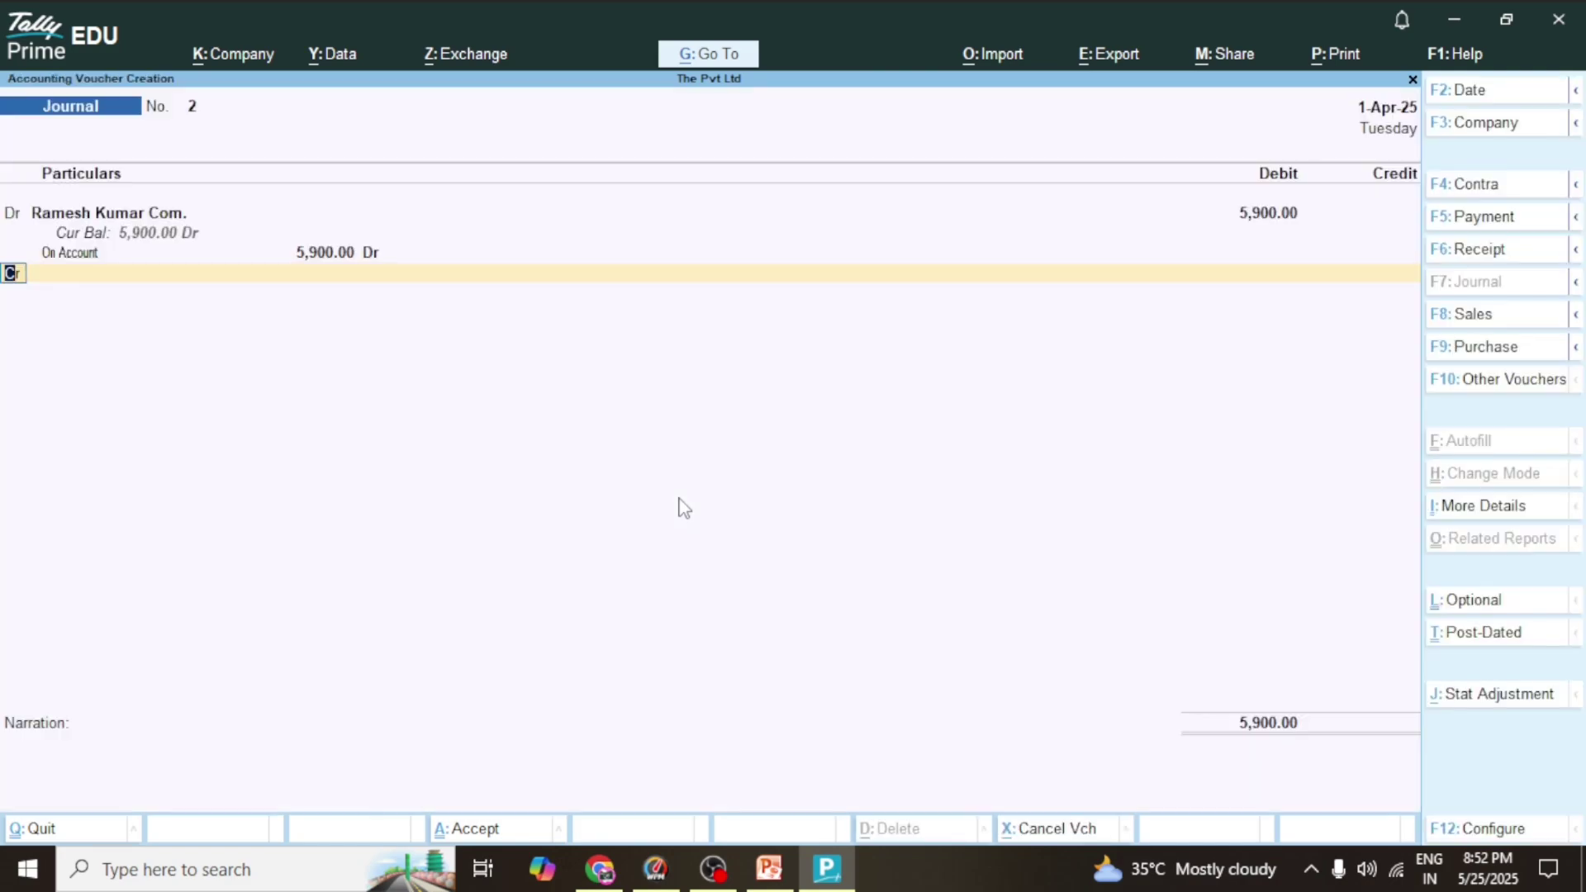
Choose Sales A/c as the ledger on the first credit line of the sales journal voucher
{"action": "key", "text": "Return"}
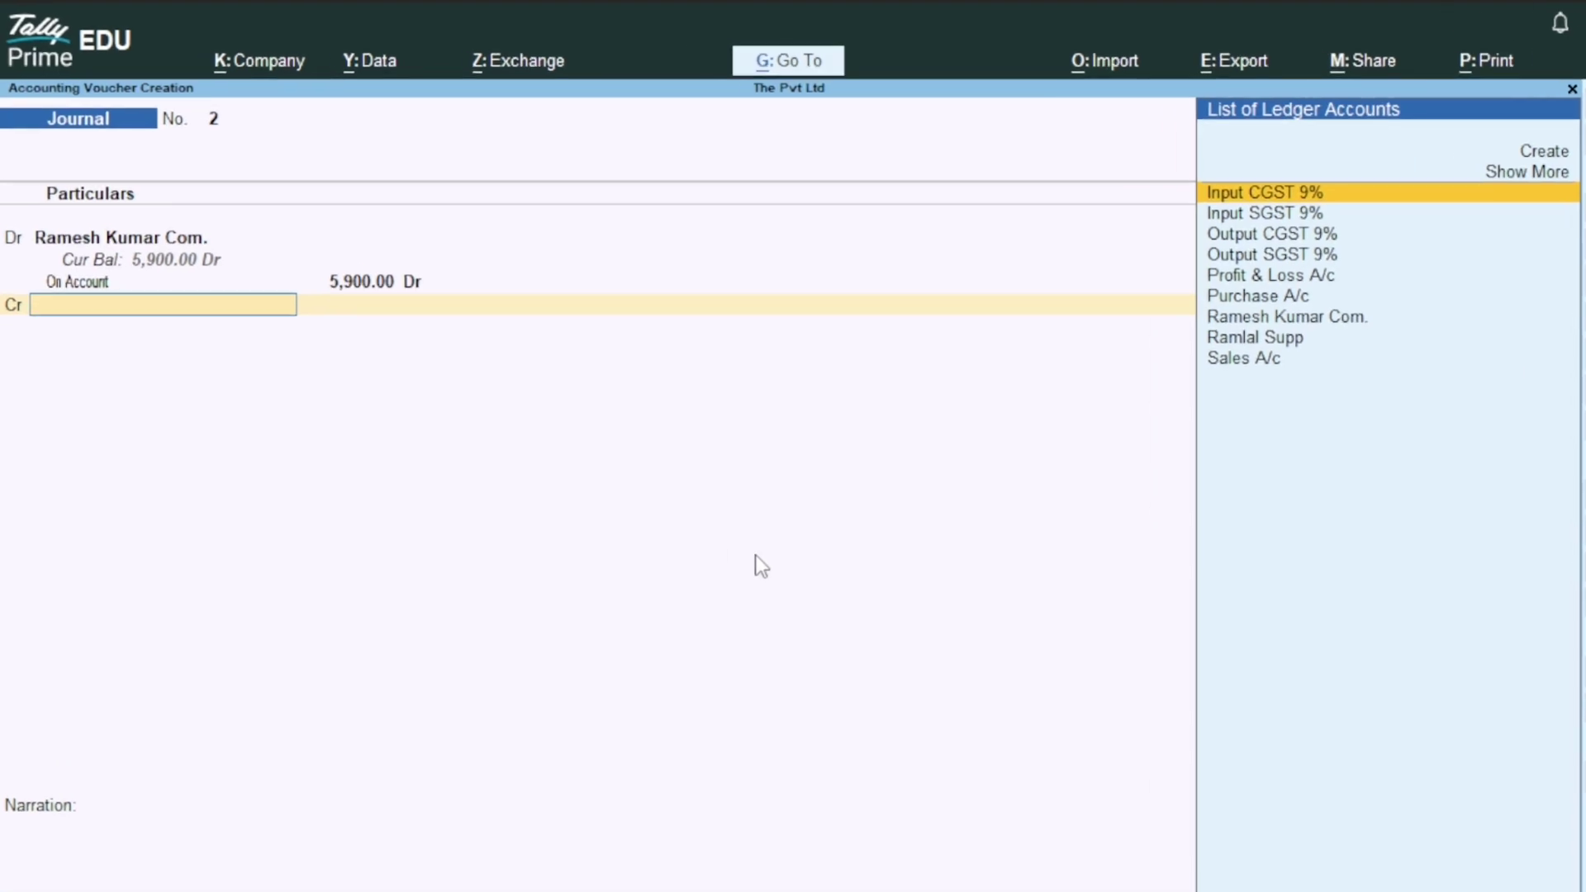
{"action": "key", "text": "Down"}
{"action": "key", "text": "Down"}
{"action": "key", "text": "Down"}
{"action": "key", "text": "Down"}
{"action": "key", "text": "Down"}
{"action": "key", "text": "Down"}
{"action": "key", "text": "Down"}
{"action": "key", "text": "Down"}
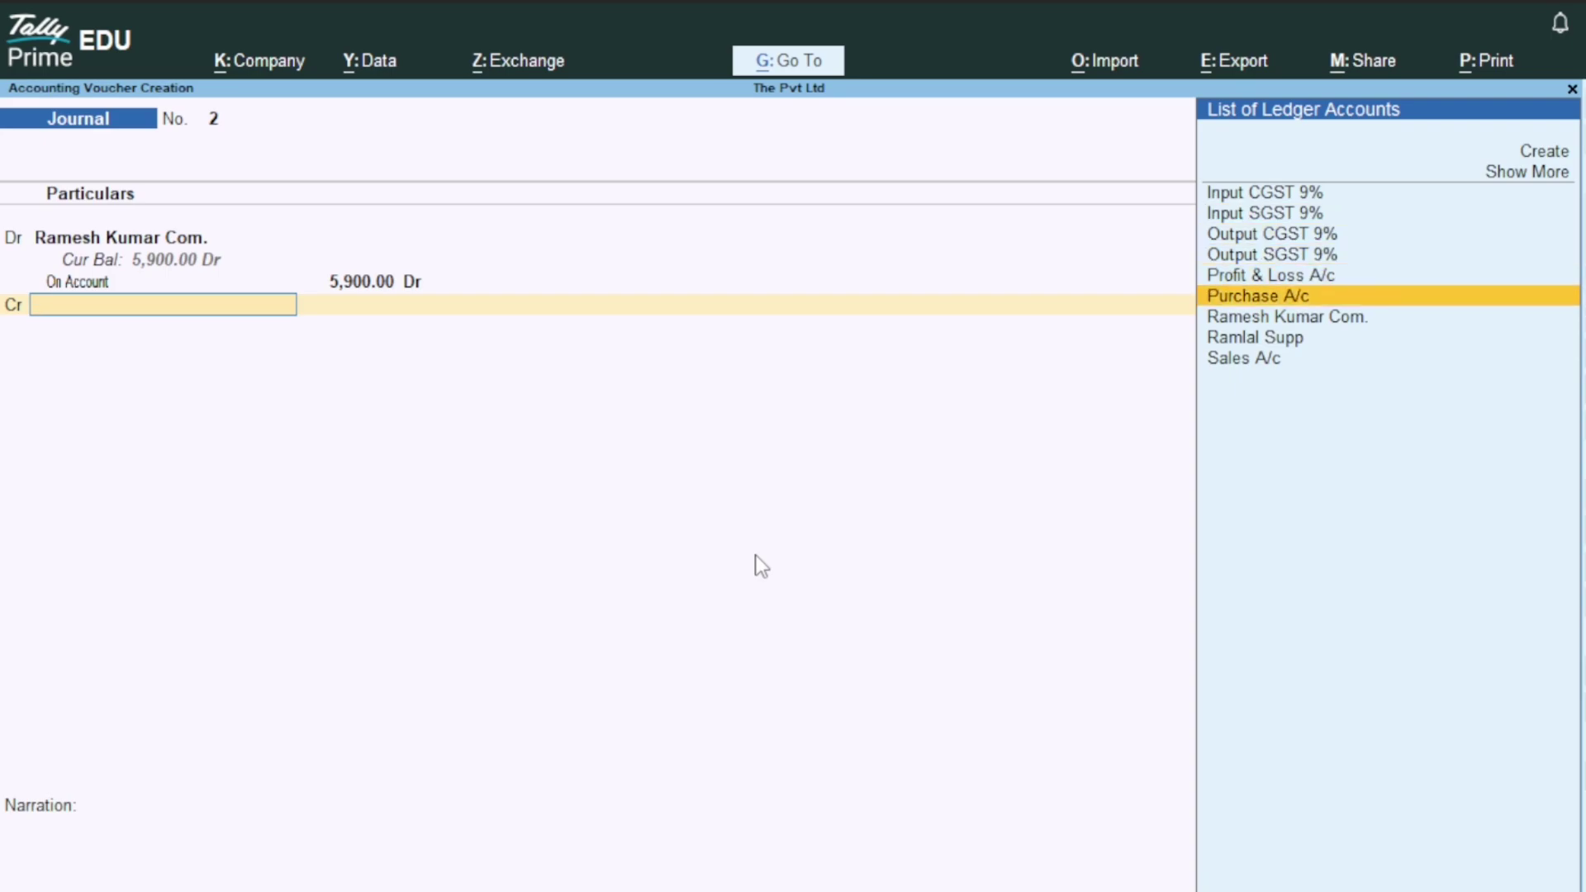
{"action": "key", "text": "Return"}
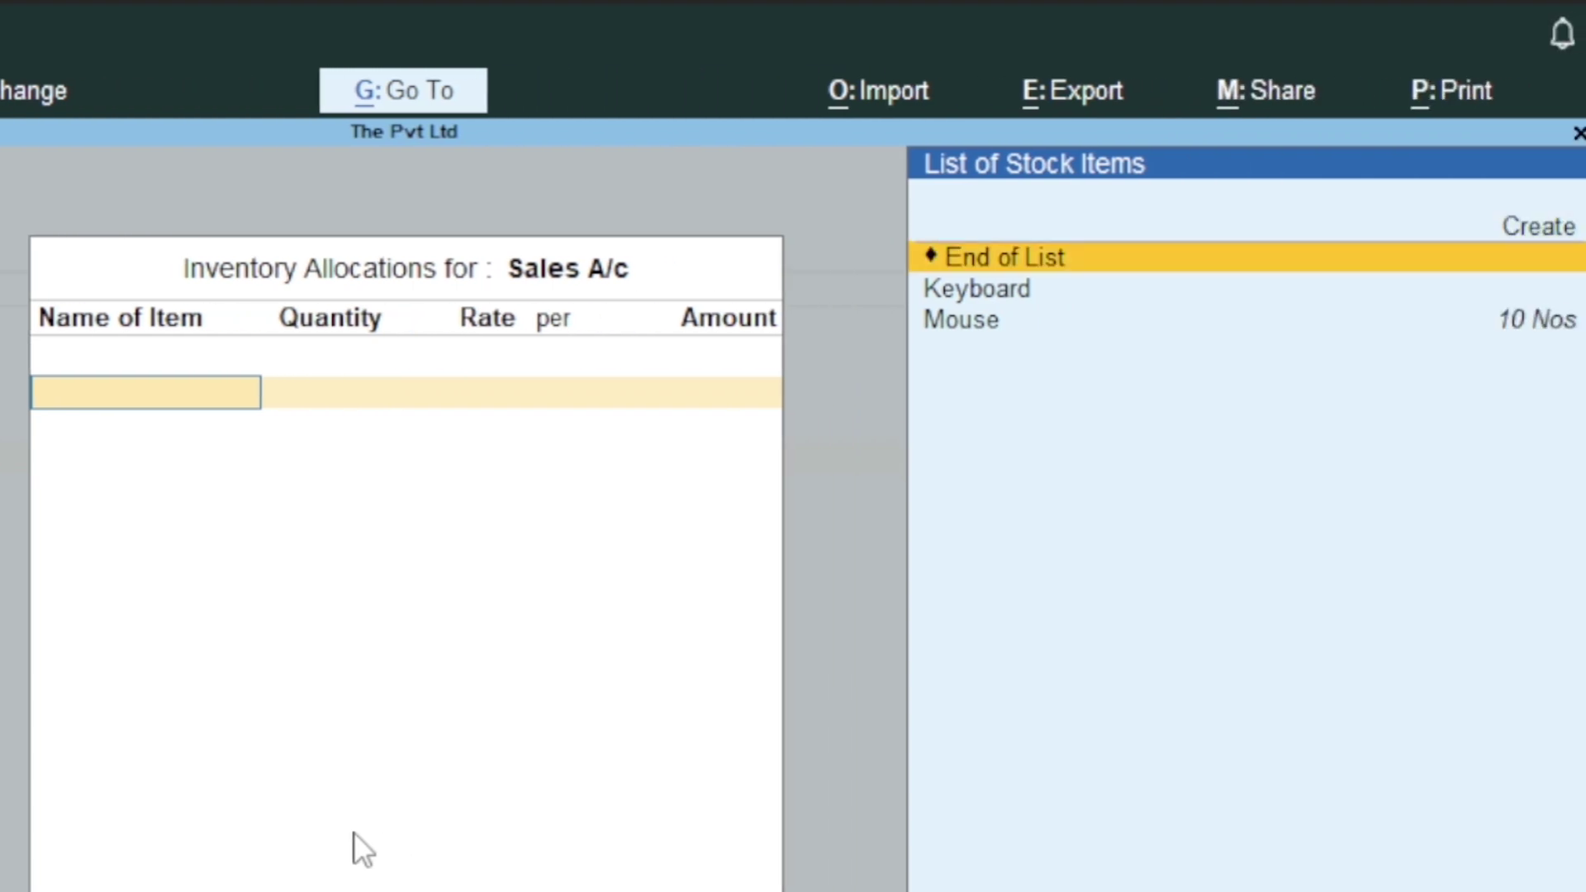
Allocate the stock item Keyboard to Sales A/c with quantity 1,000 Nos at a rate of 5 per Nos
{"action": "key", "text": "Down"}
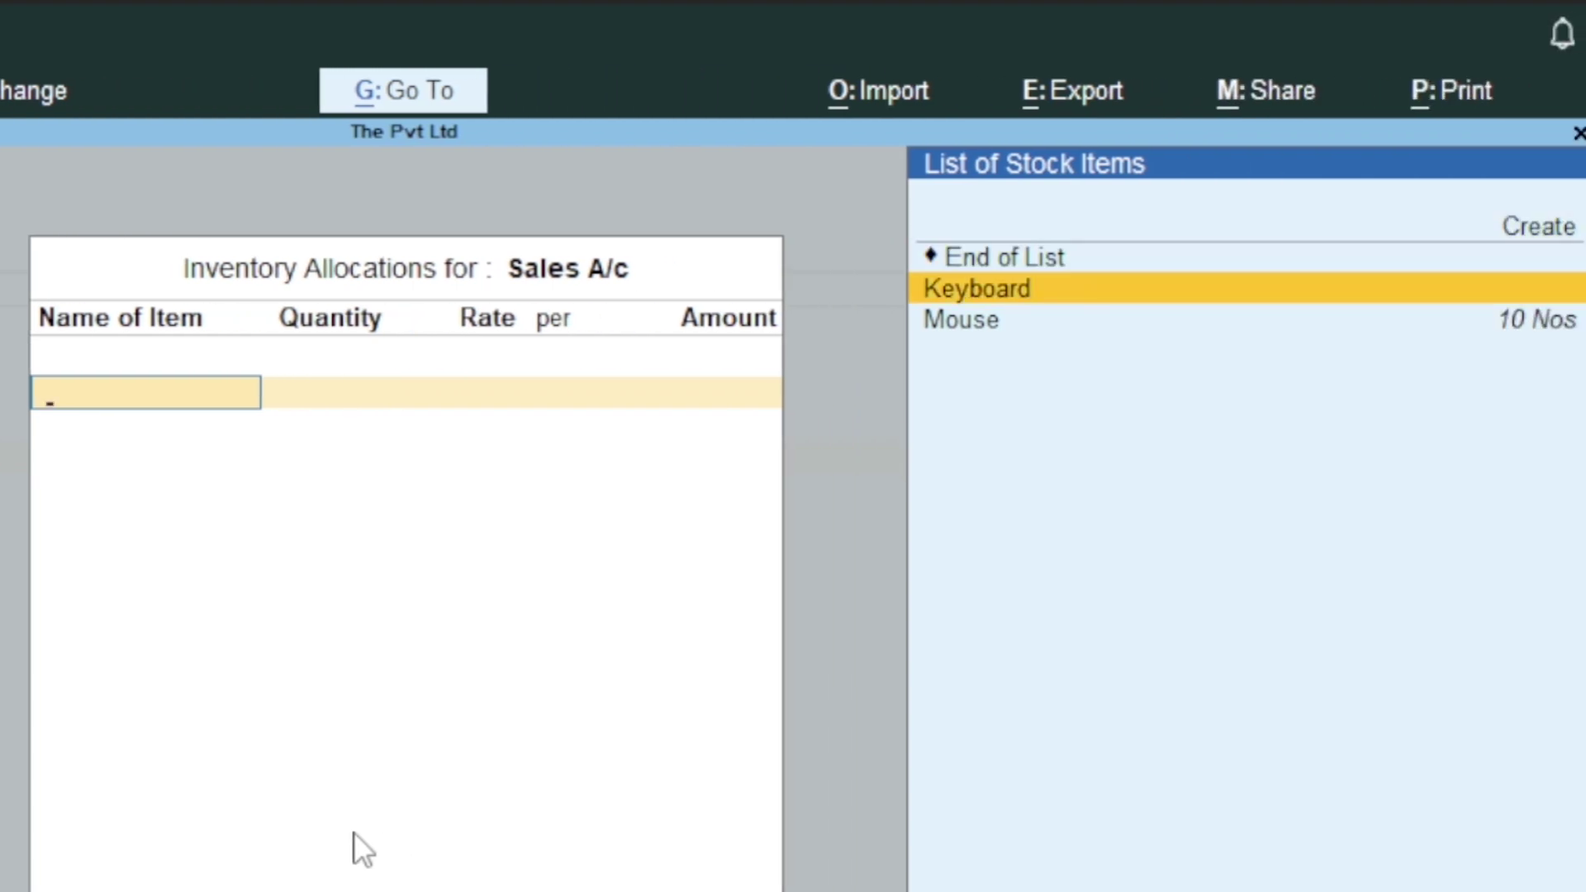
{"action": "key", "text": "Return"}
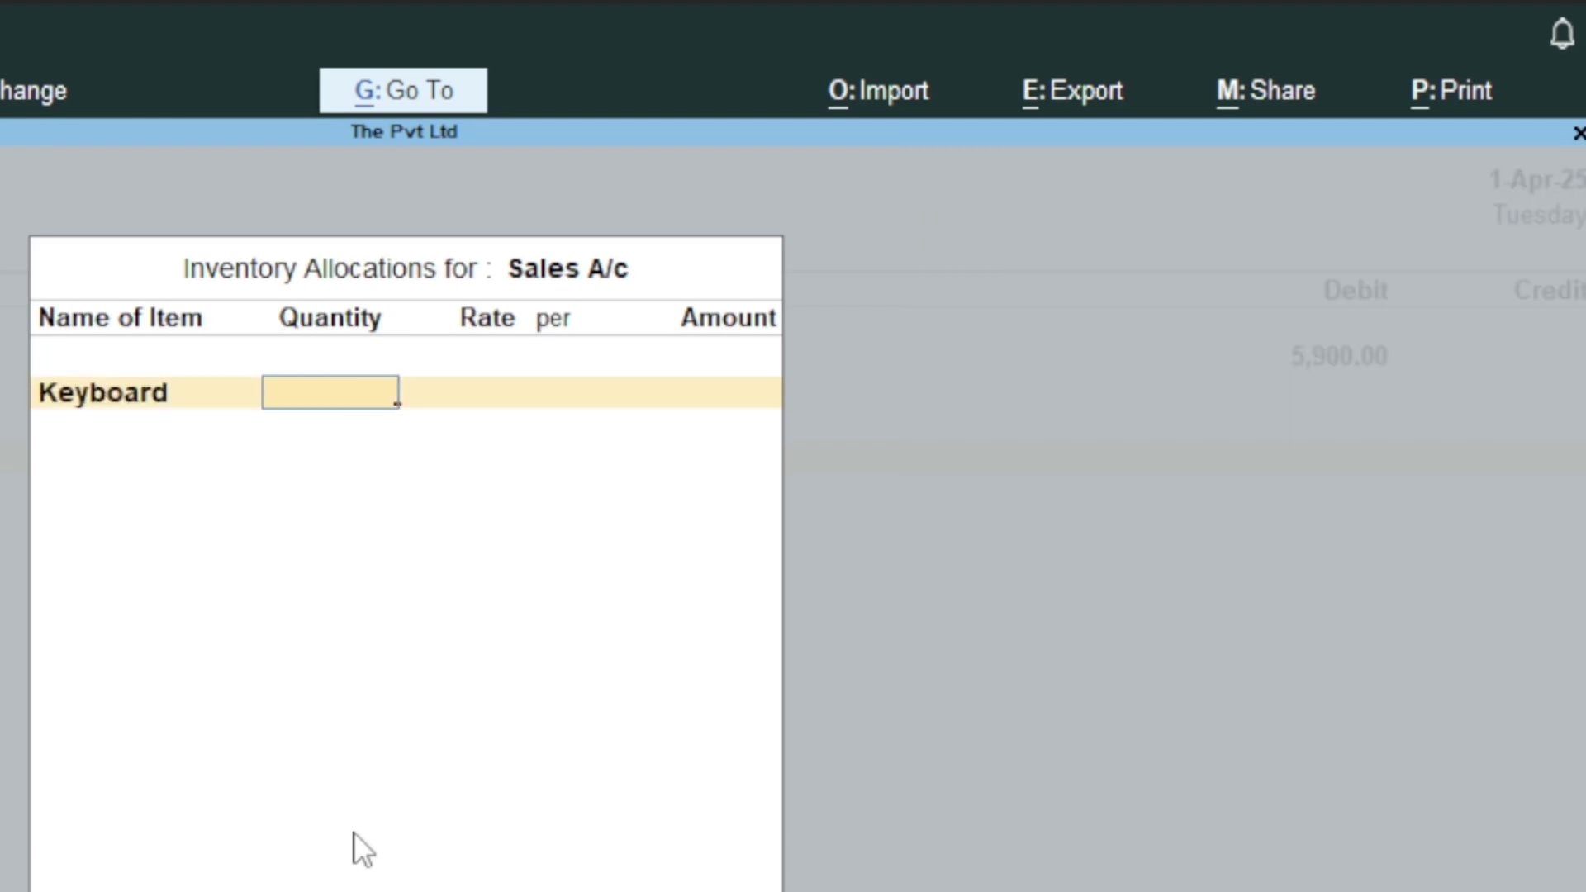
{"action": "type", "text": "1000"}
{"action": "key", "text": "Return"}
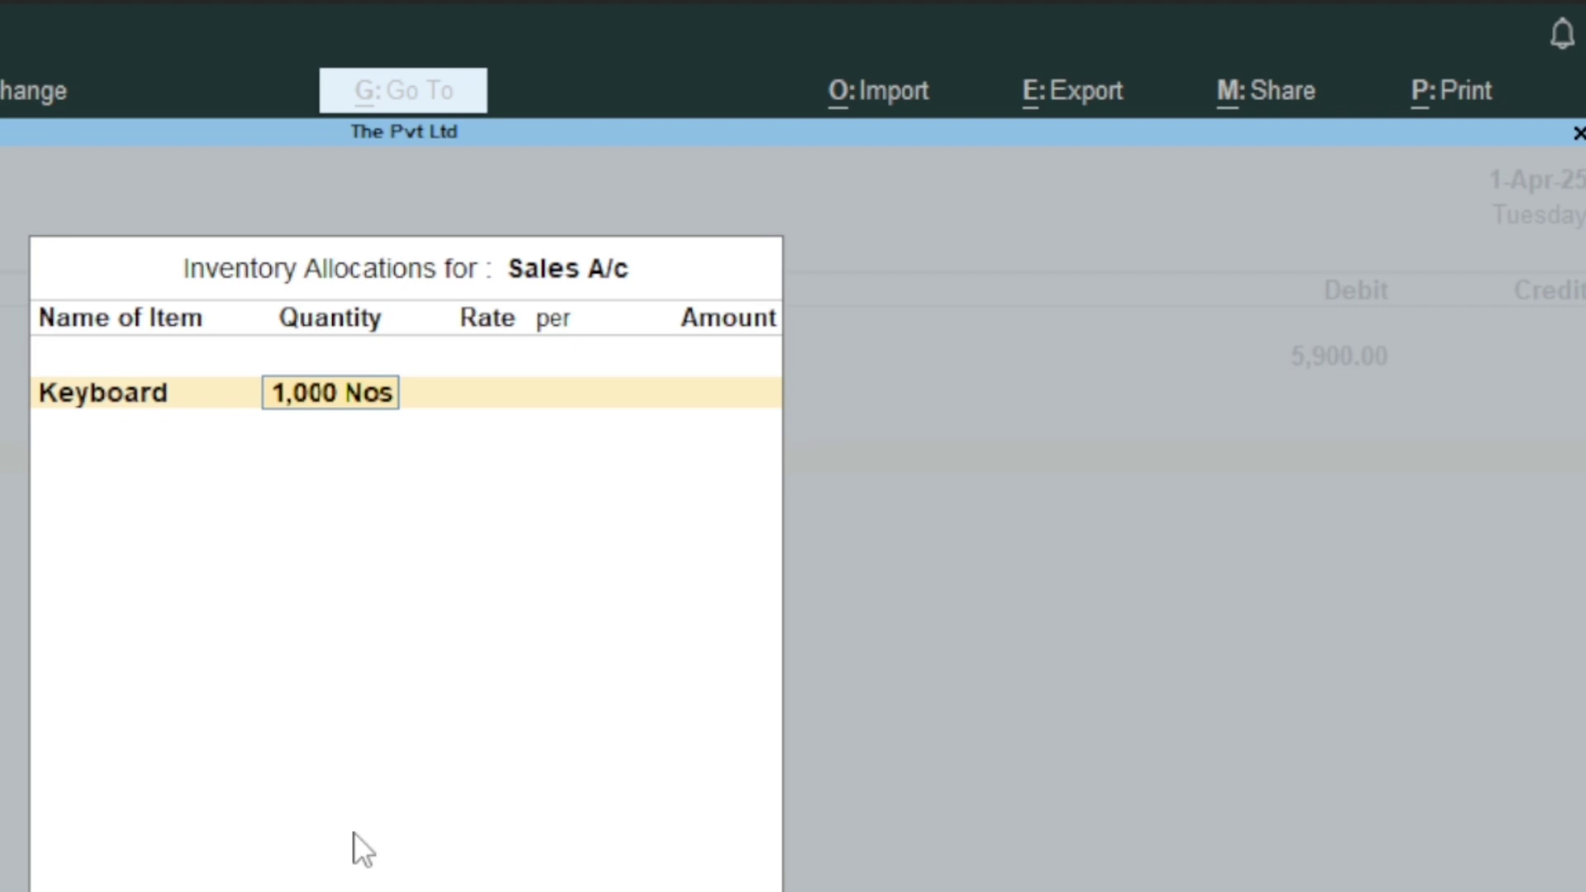
{"action": "type", "text": "5"}
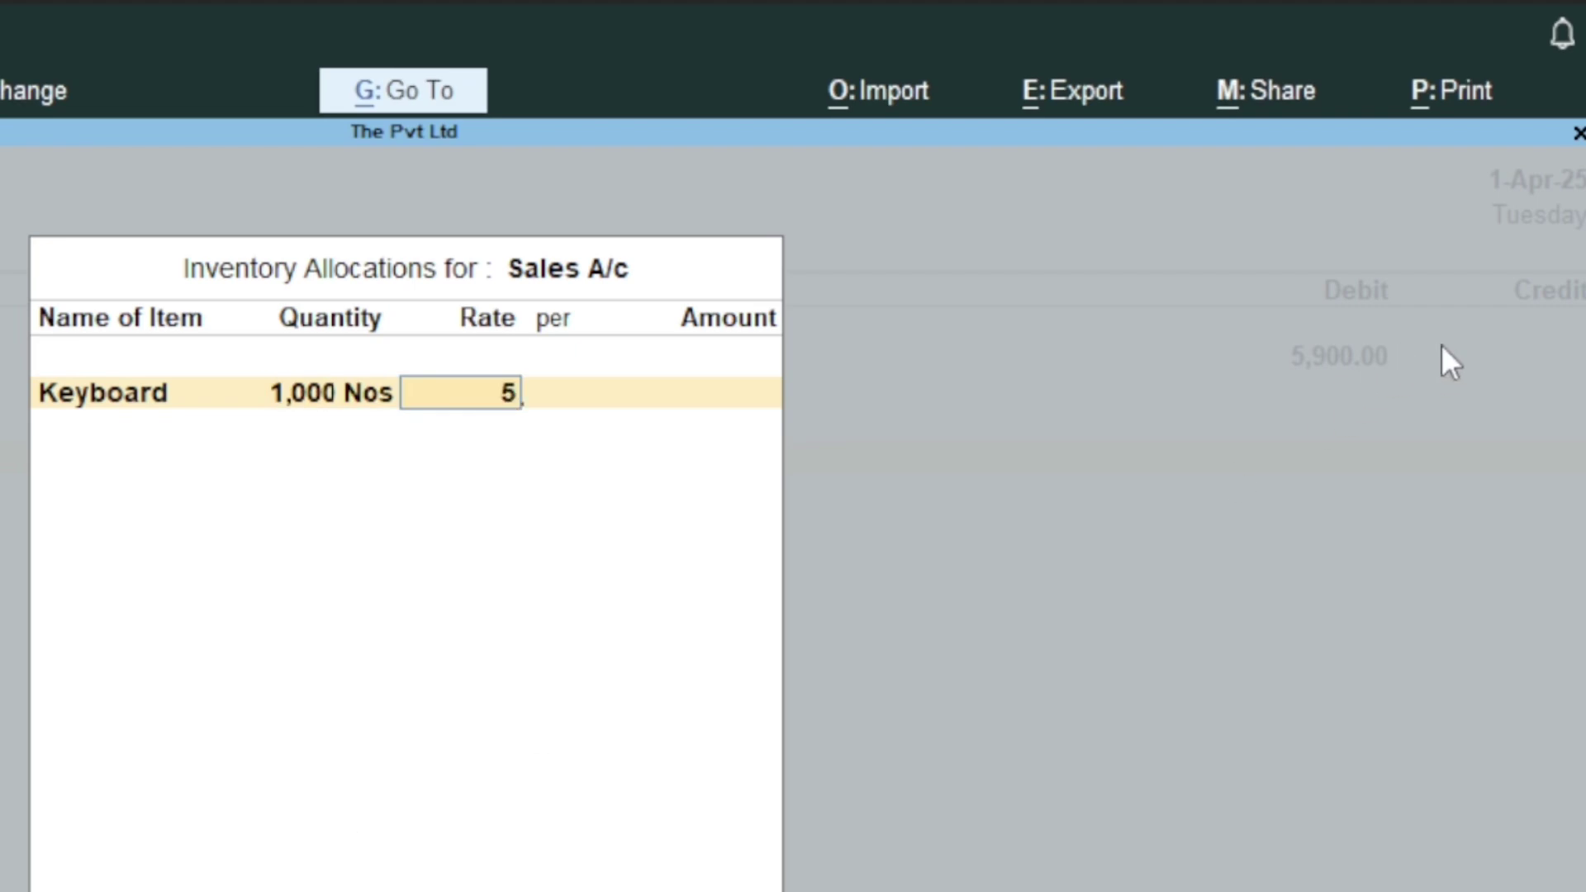
{"action": "key", "text": "Return"}
{"action": "key", "text": "Return"}
{"action": "key", "text": "Return"}
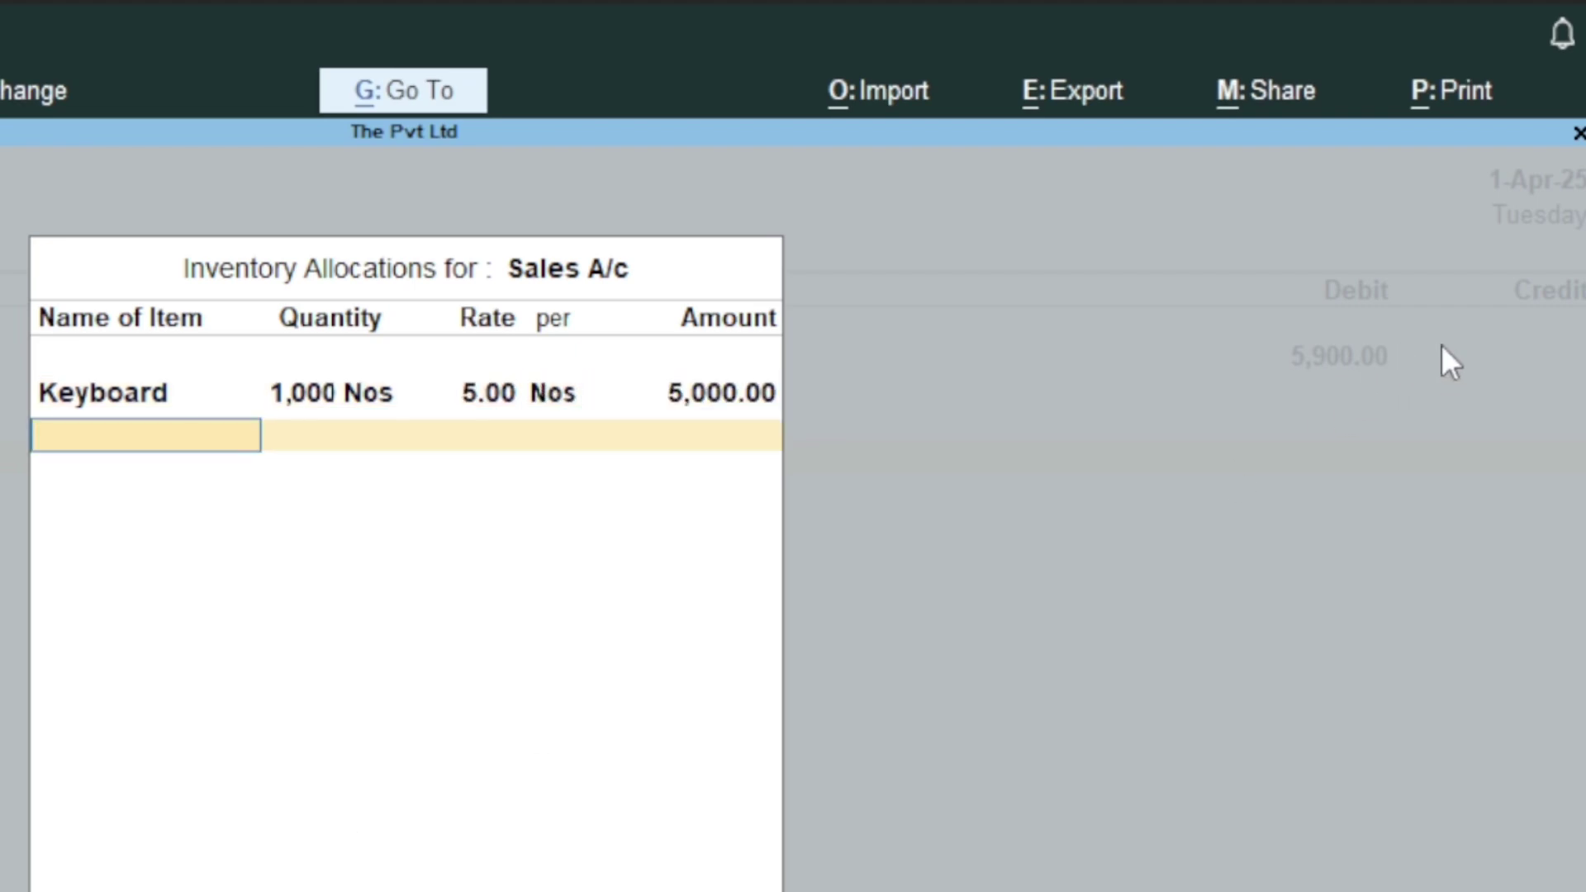
{"action": "key", "text": "Return"}
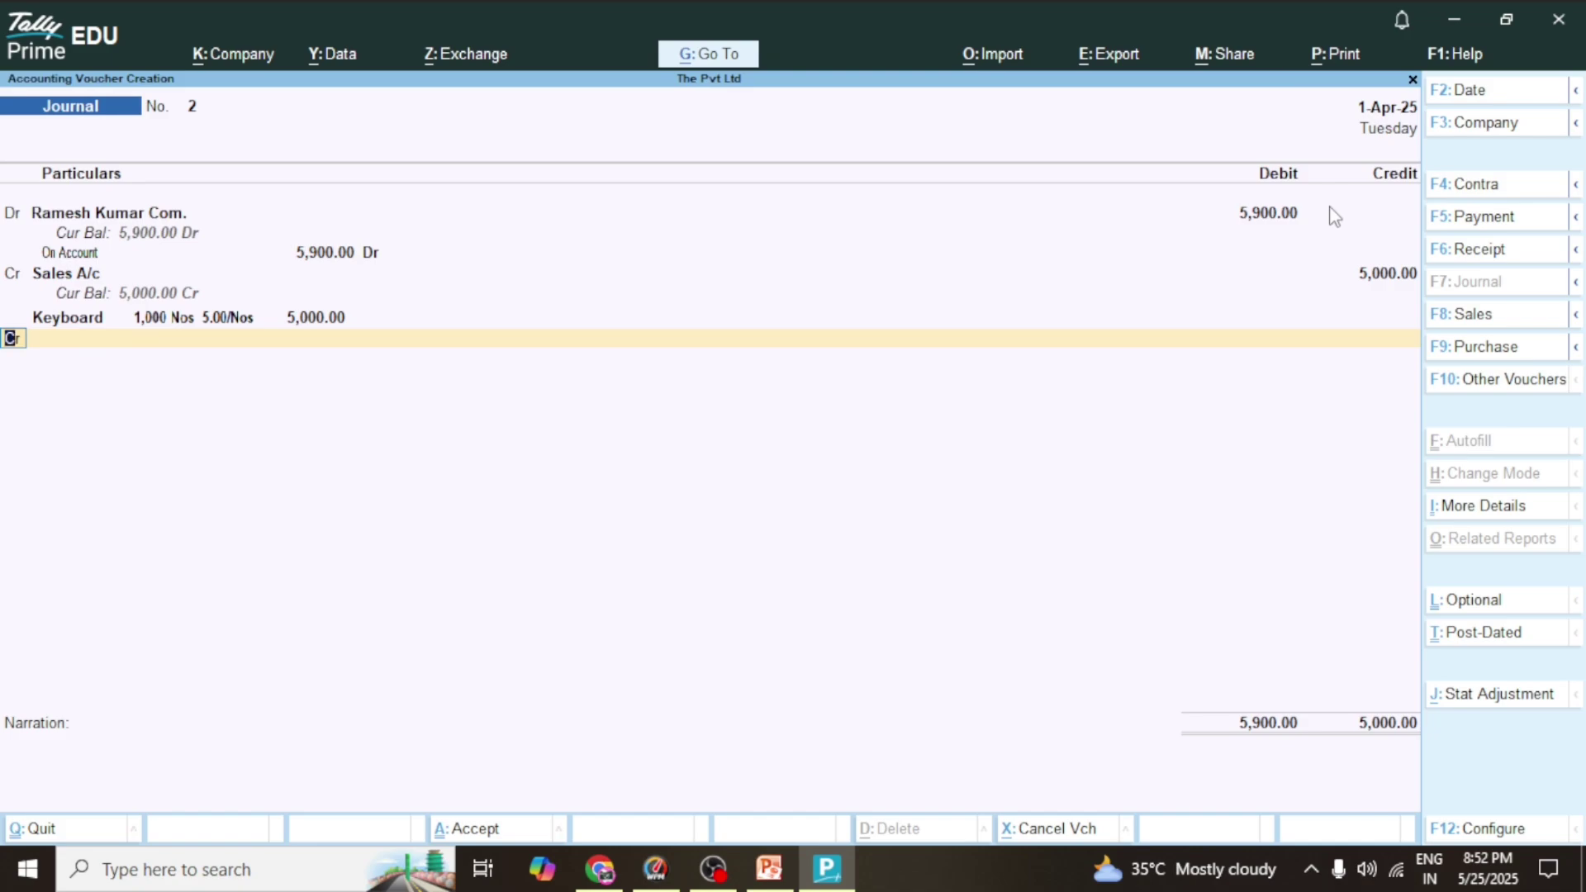
Add a credit line for Output CGST 9% with an amount of 450 to the sales journal voucher
{"action": "key", "text": "Return"}
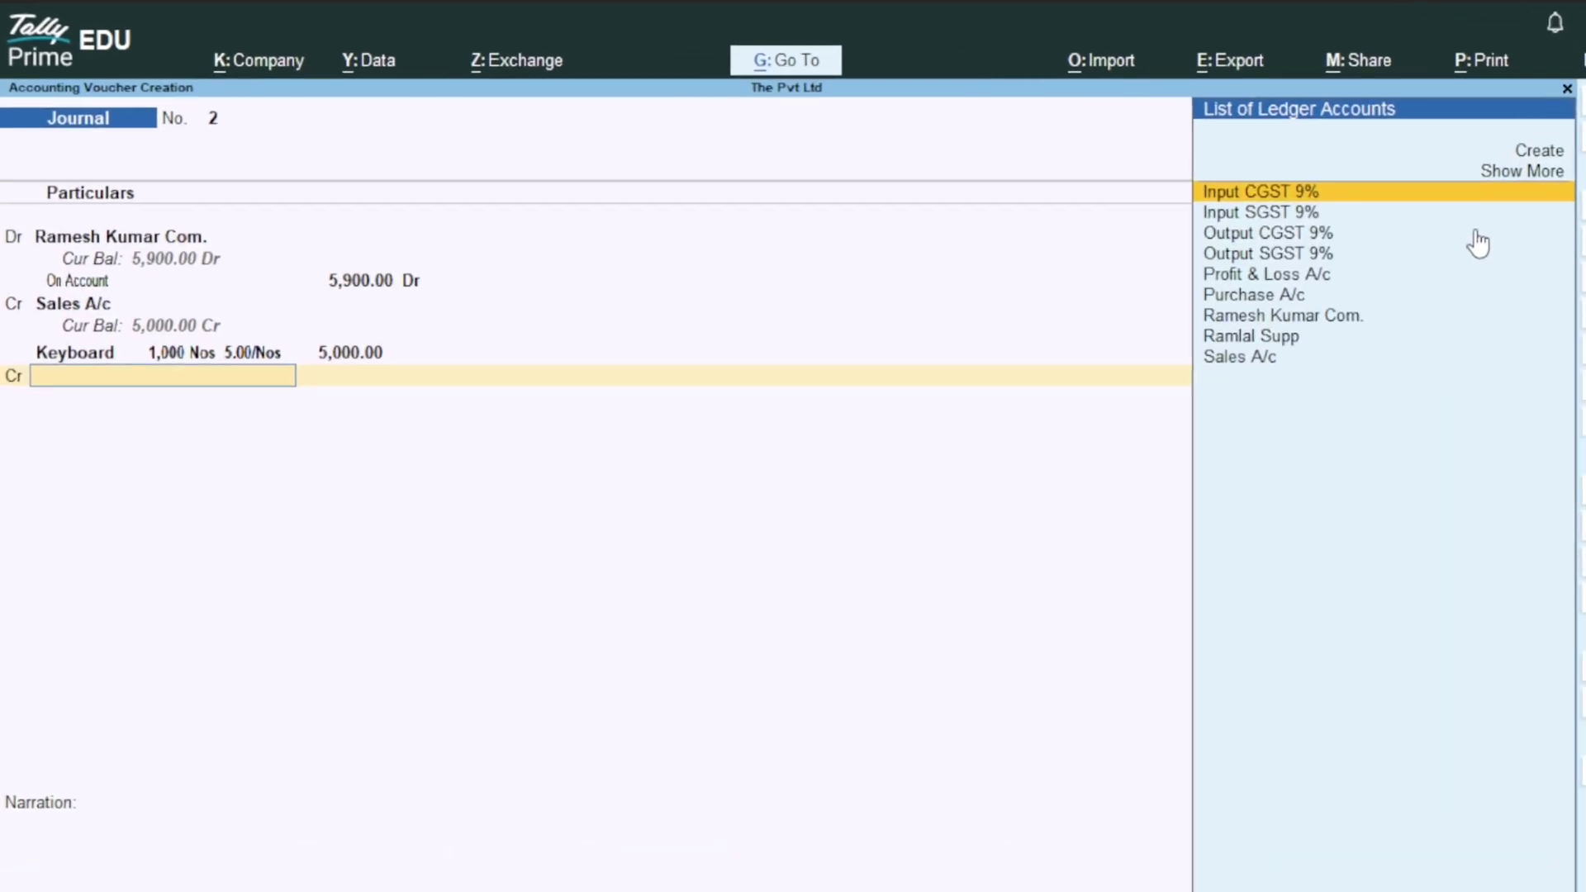
{"action": "key", "text": "Down"}
{"action": "key", "text": "Down"}
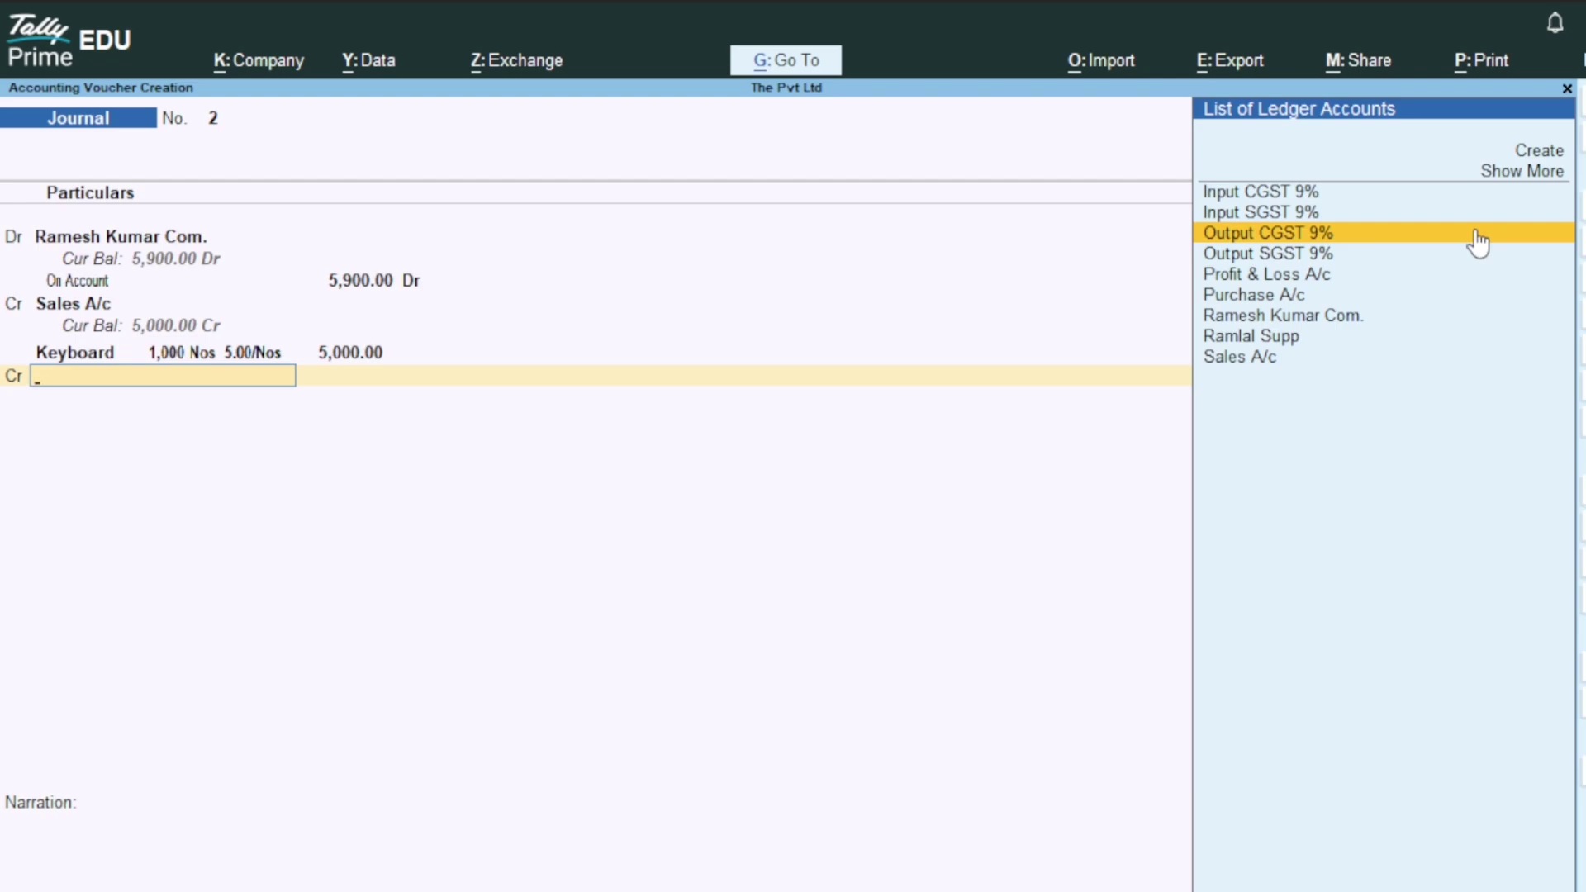
{"action": "left_click", "coordinate": [1477, 235]}
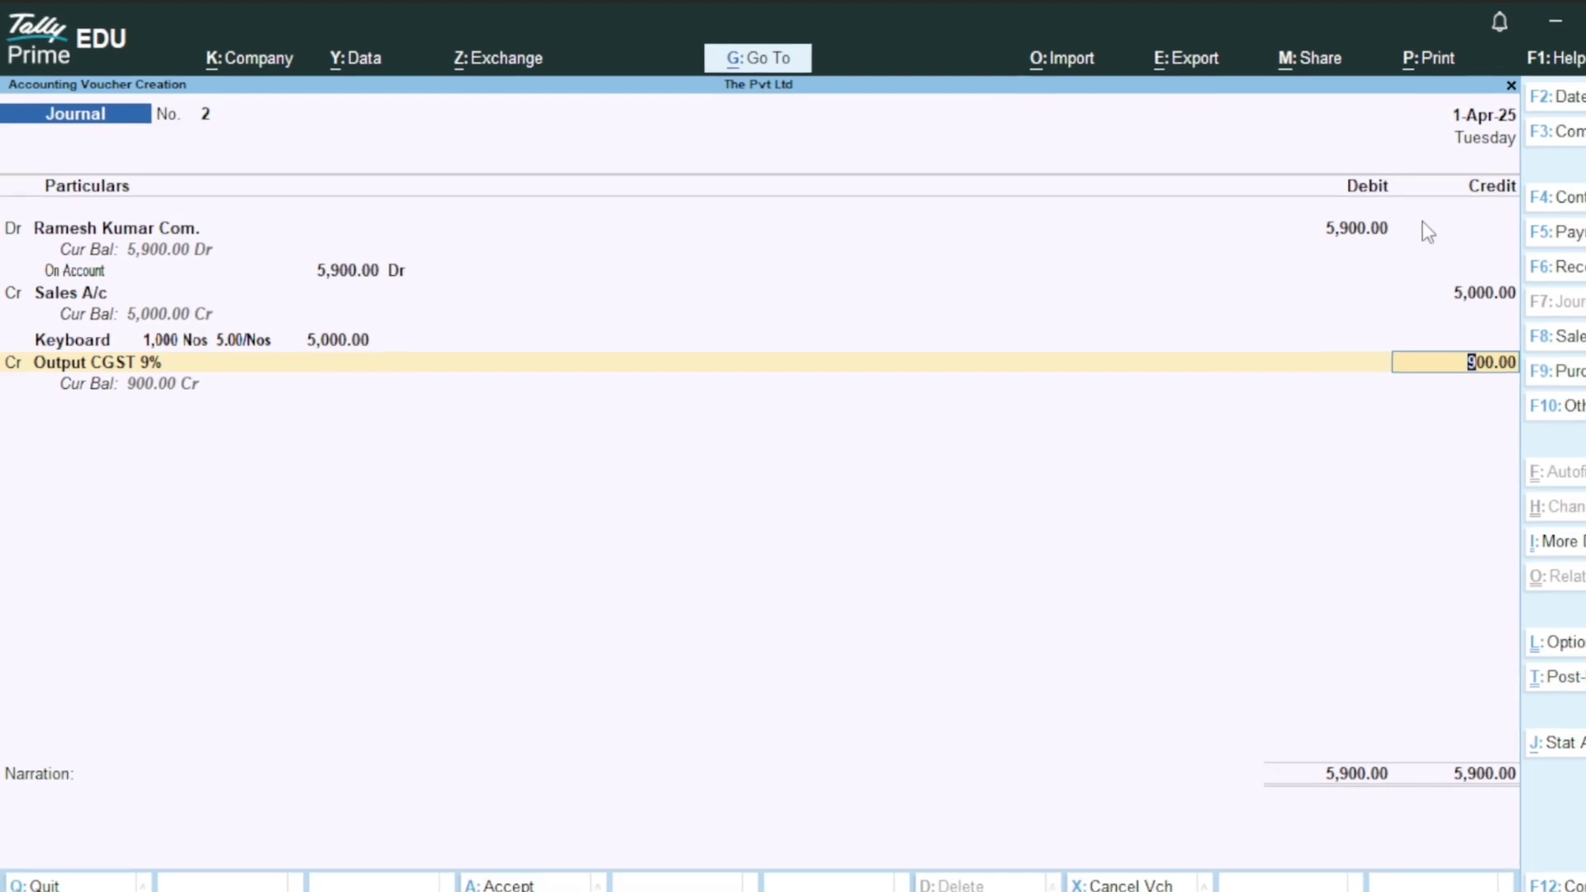
{"action": "key", "text": "BackSpace"}
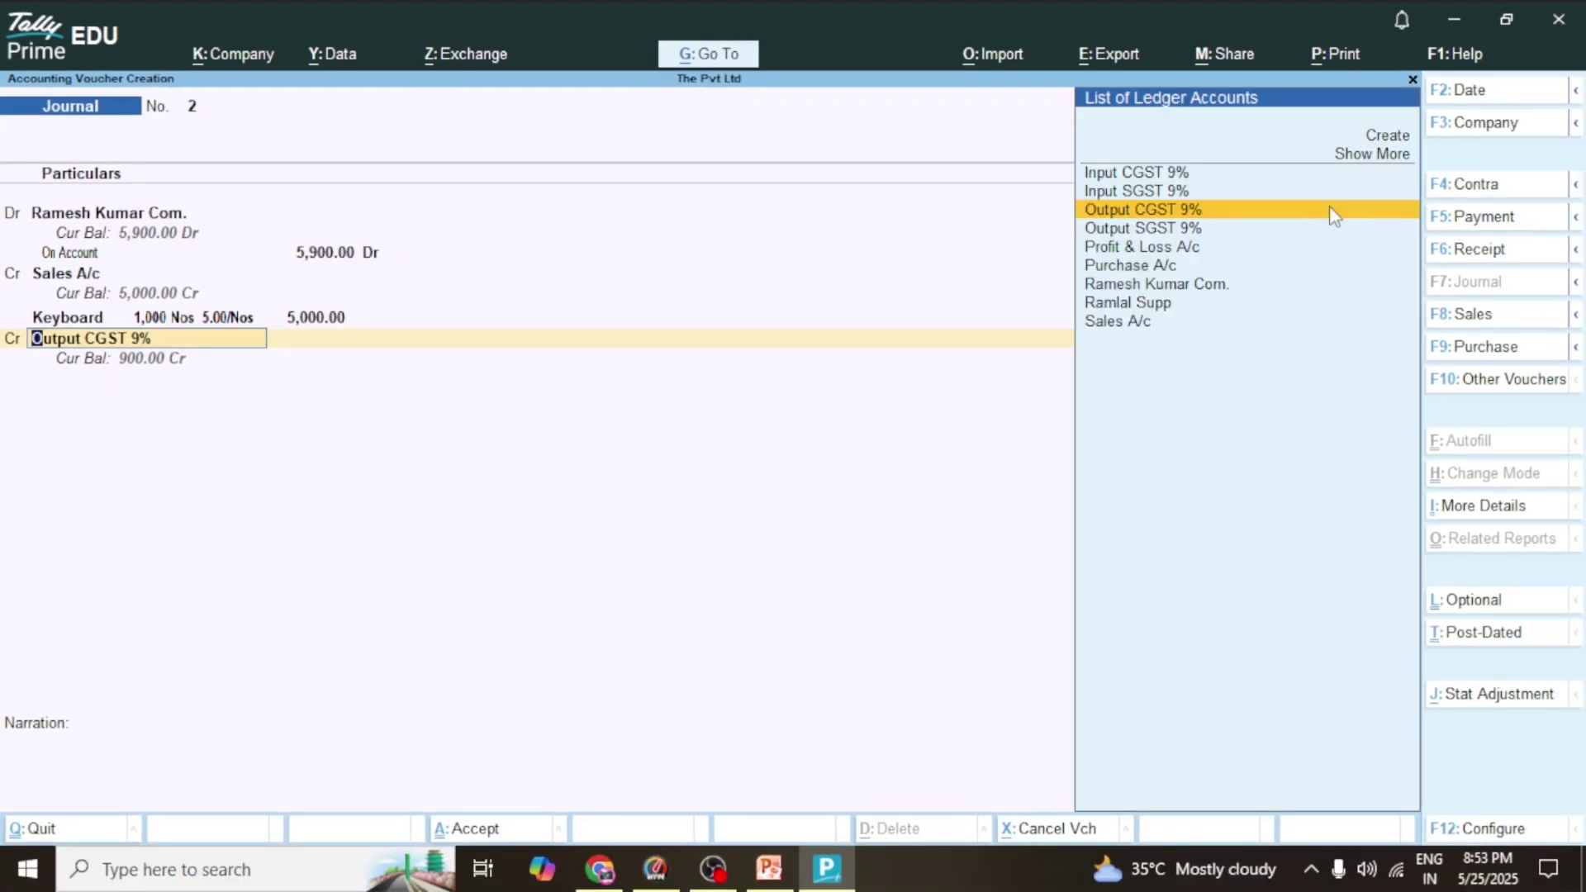
{"action": "left_click", "coordinate": [1332, 212]}
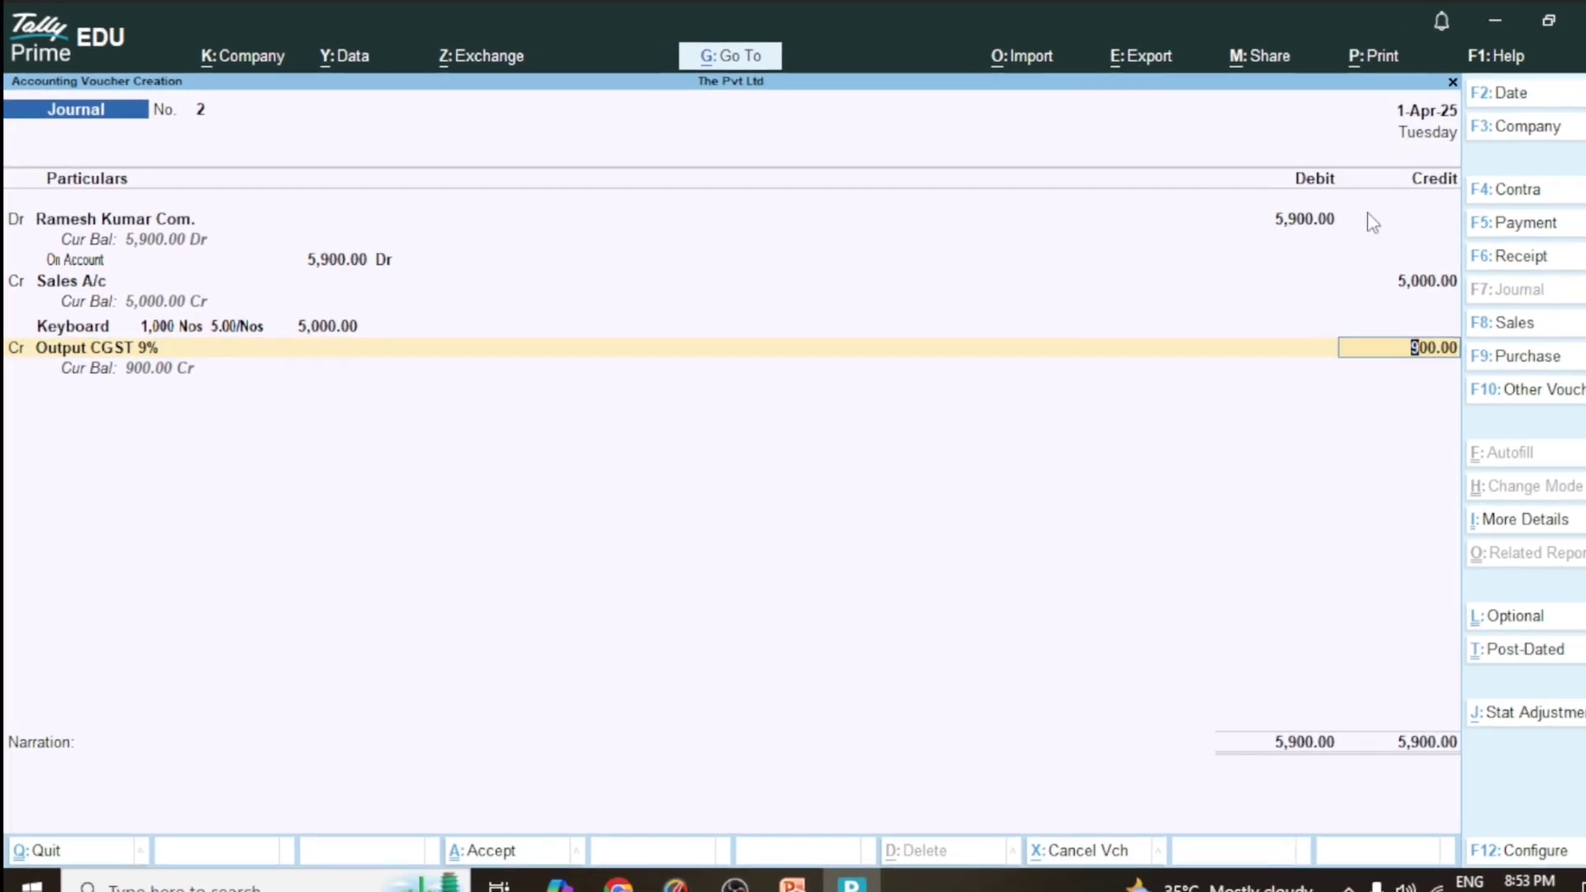
{"action": "type", "text": "450"}
{"action": "key", "text": "Return"}
Add a credit line for Output SGST 9% with an amount of 450 to the sales journal voucher
{"action": "key", "text": "Return"}
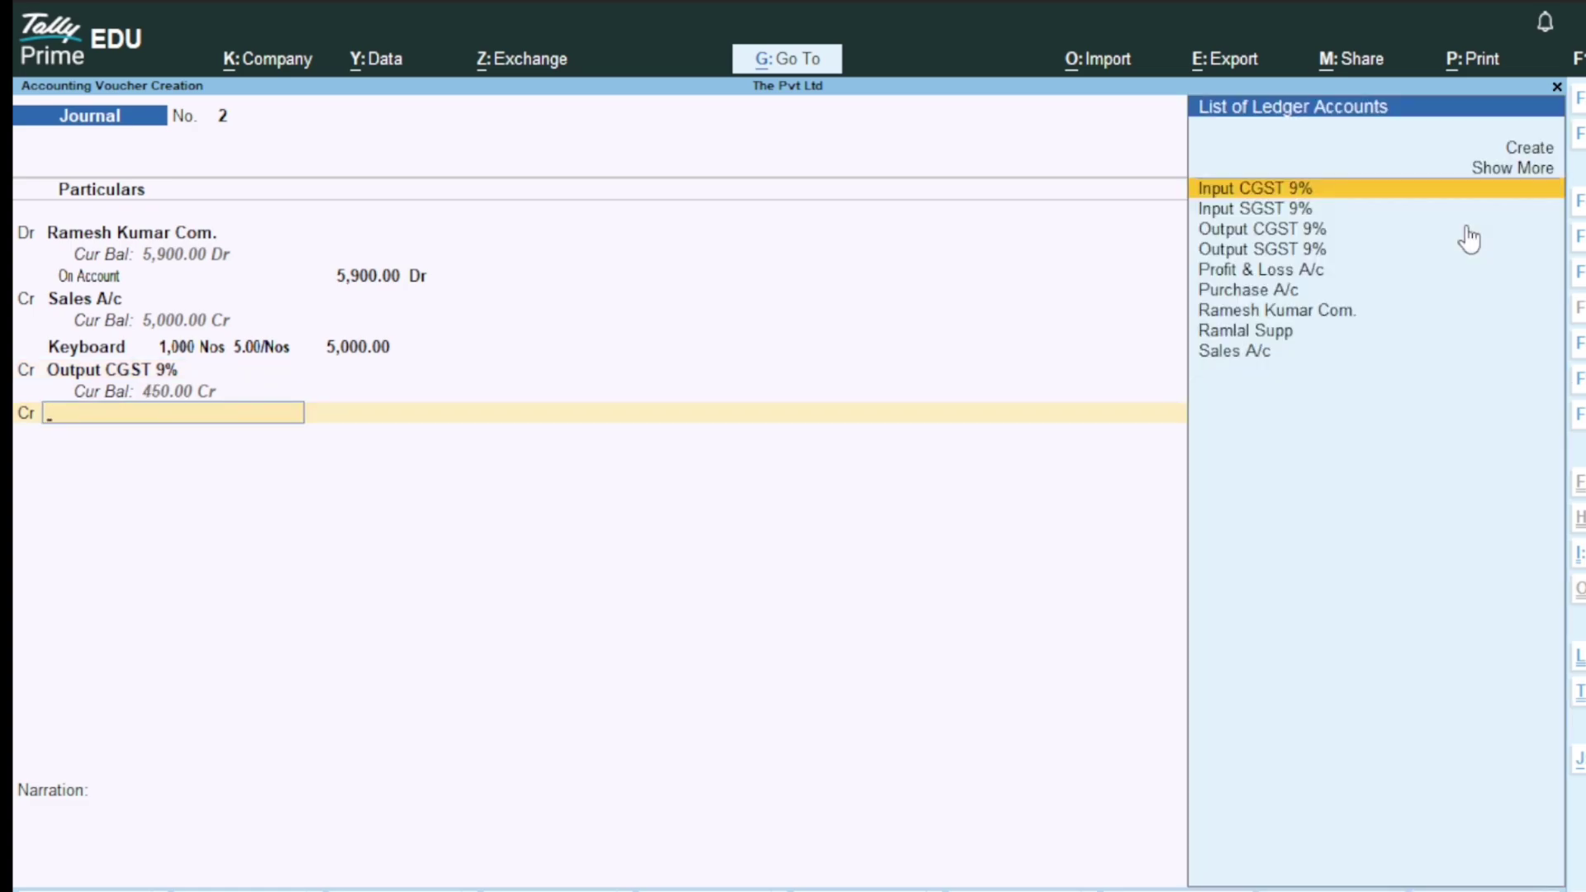
{"action": "key", "text": "Down"}
{"action": "key", "text": "Down"}
{"action": "key", "text": "Down"}
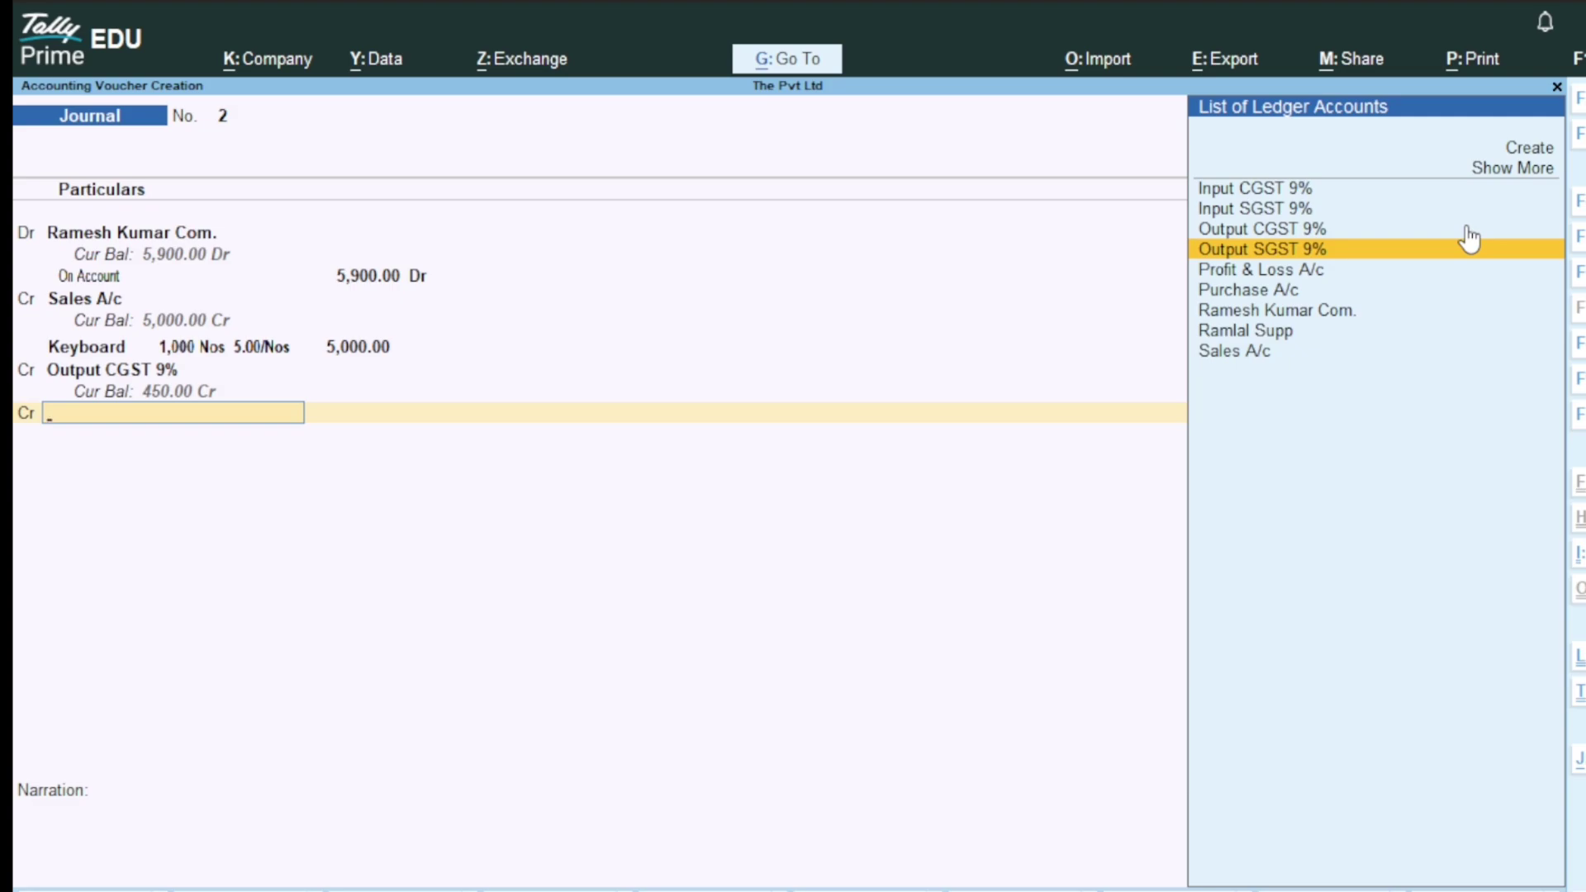
{"action": "key", "text": "Return"}
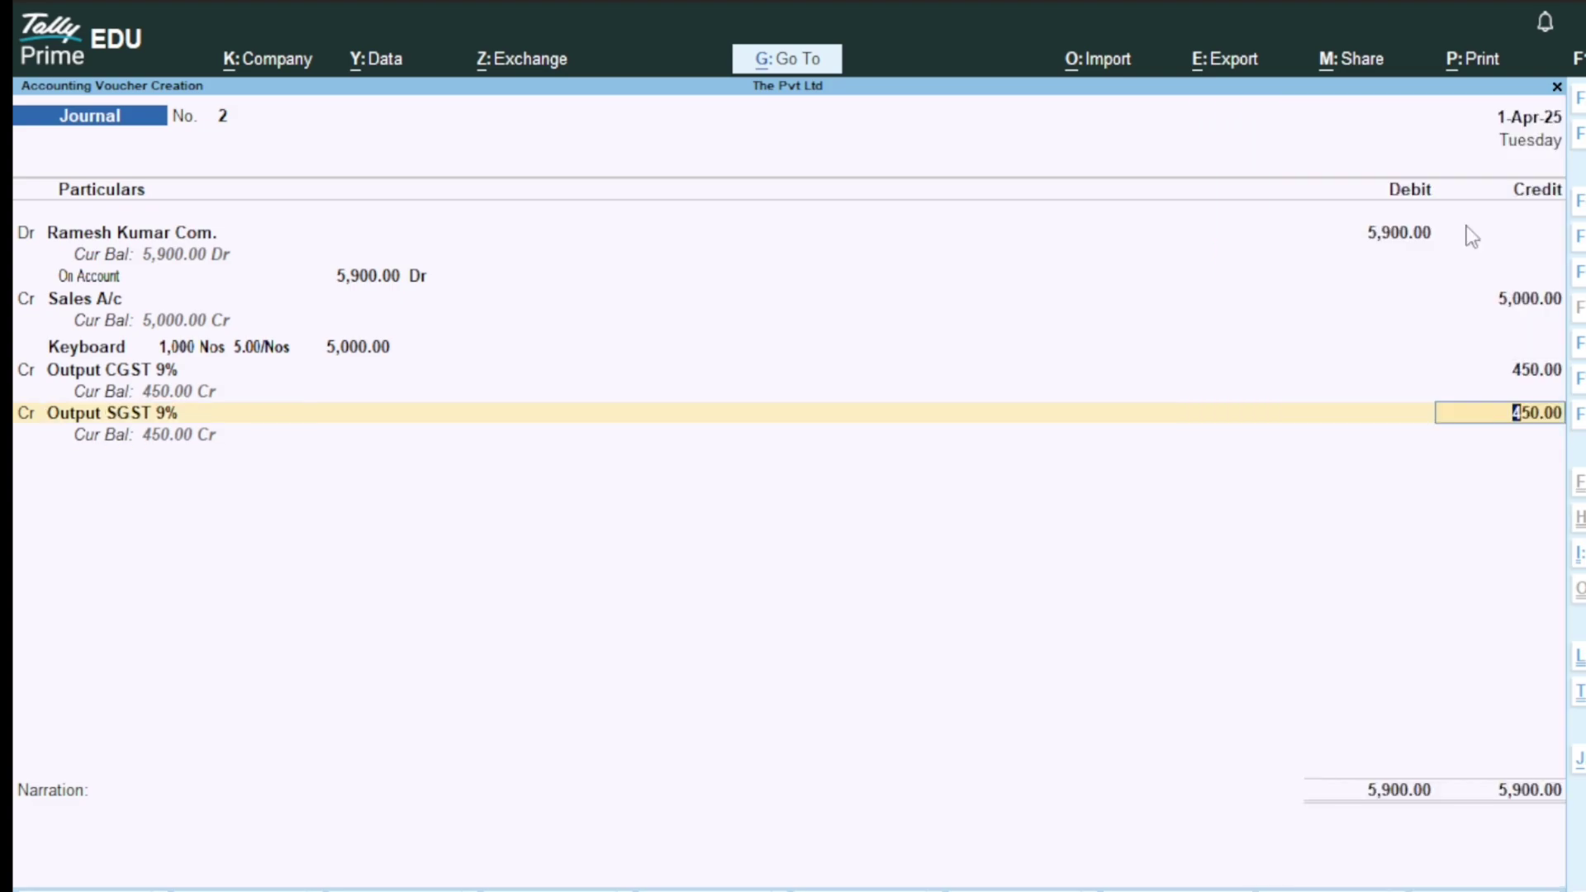
{"action": "key", "text": "Return"}
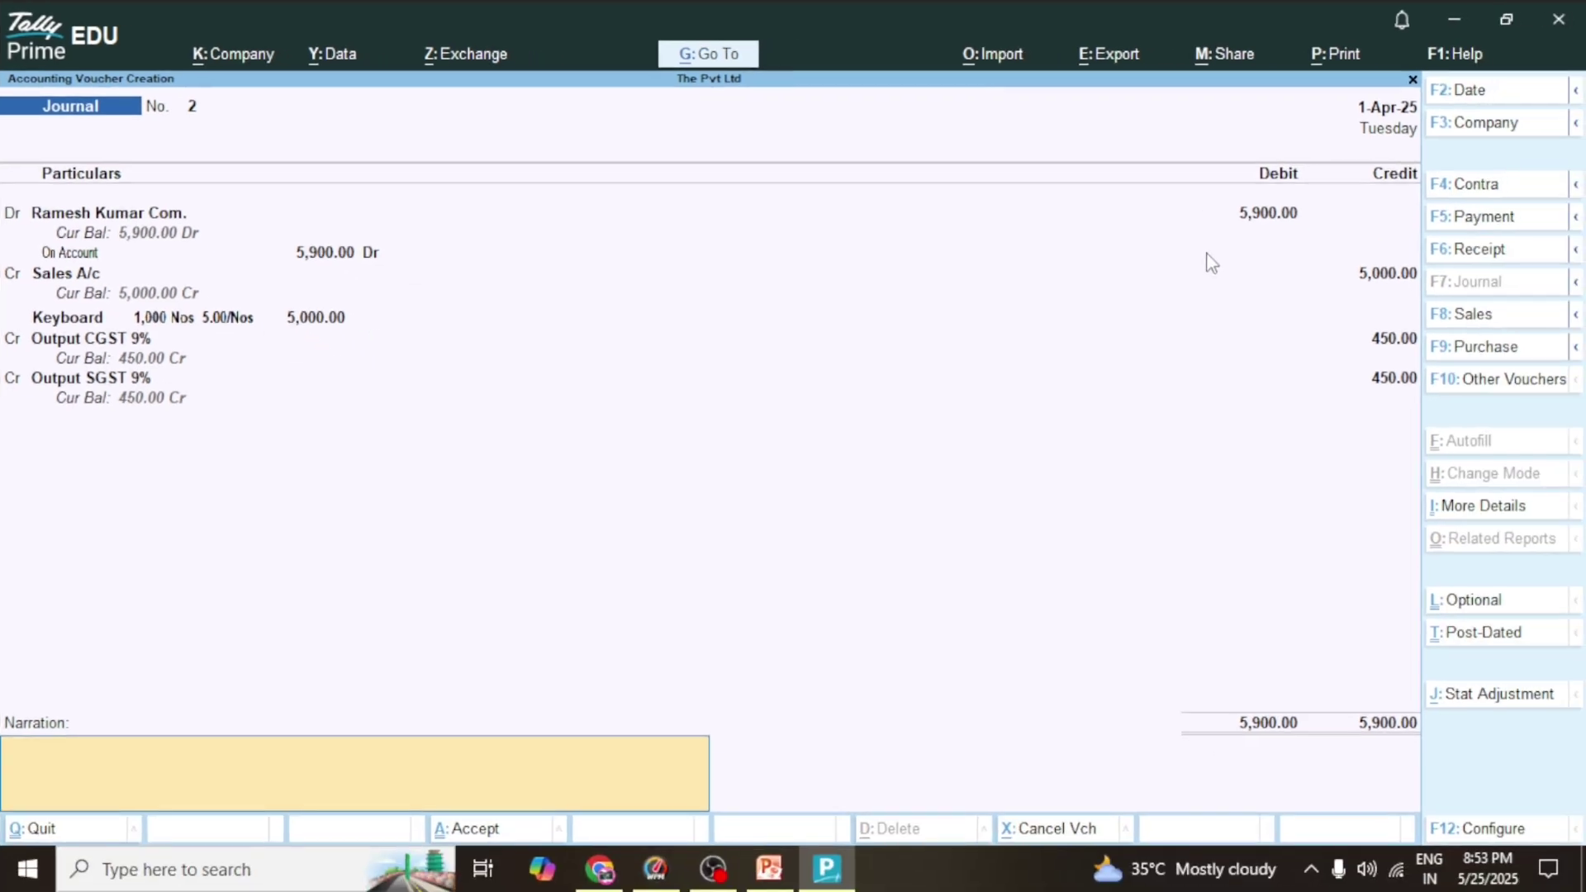
Save the sales journal voucher with the narration "Being a demo sales entry with stock items and GST, recorded in Journal Voucher for educational purpose only."
{"action": "type", "text": "Being a demo sales entry with stock items and GST, recorded in Journal Voucher for educational purpose only."}
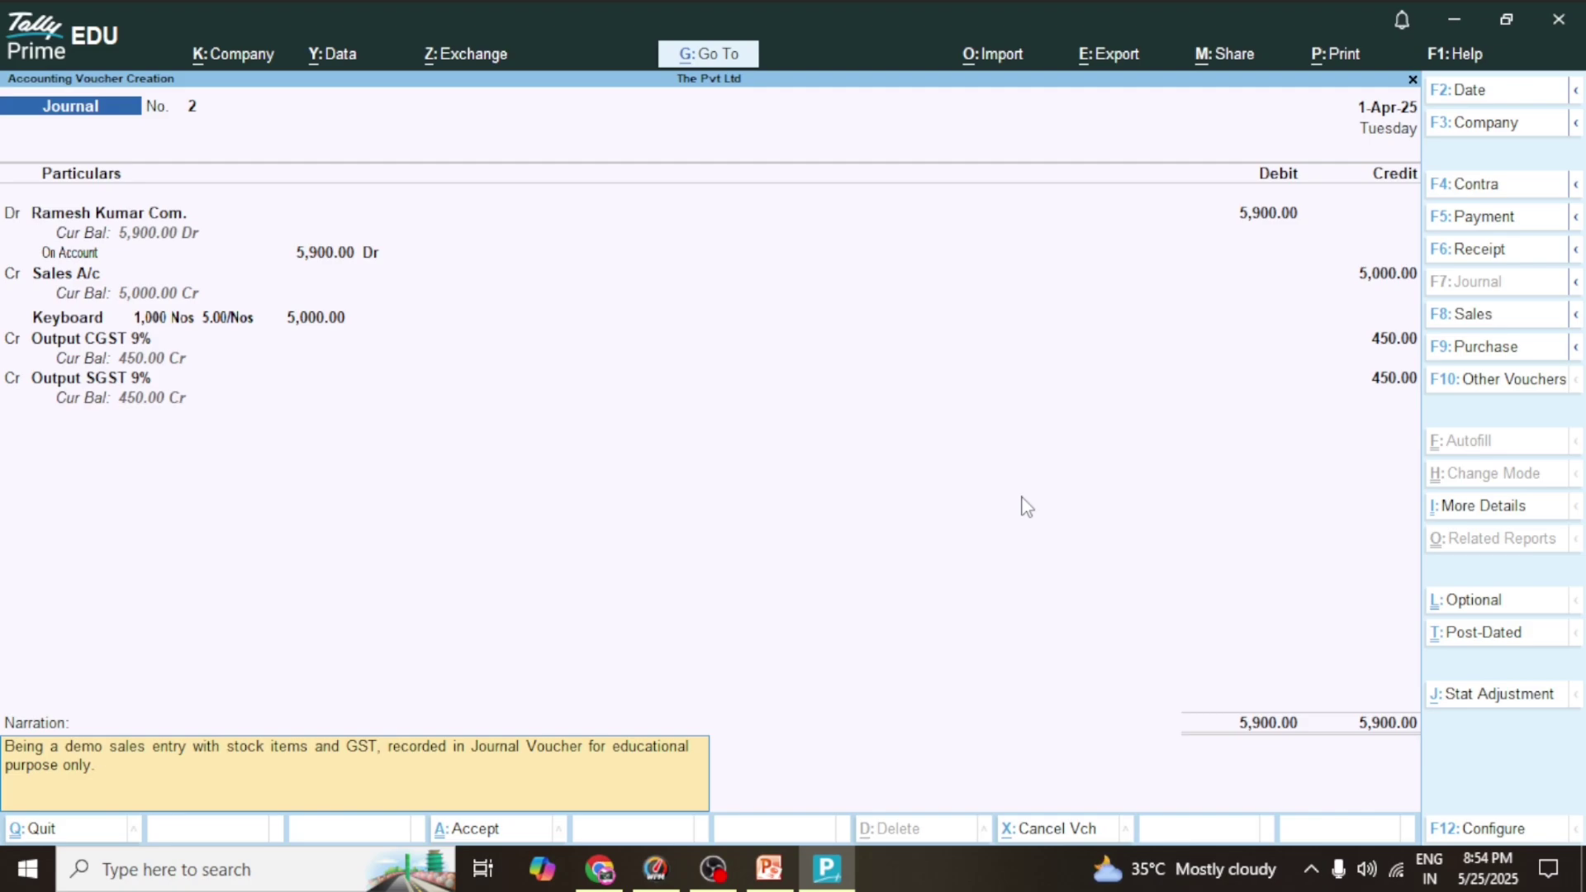
{"action": "key", "text": "Return"}
{"action": "key", "text": "Return"}
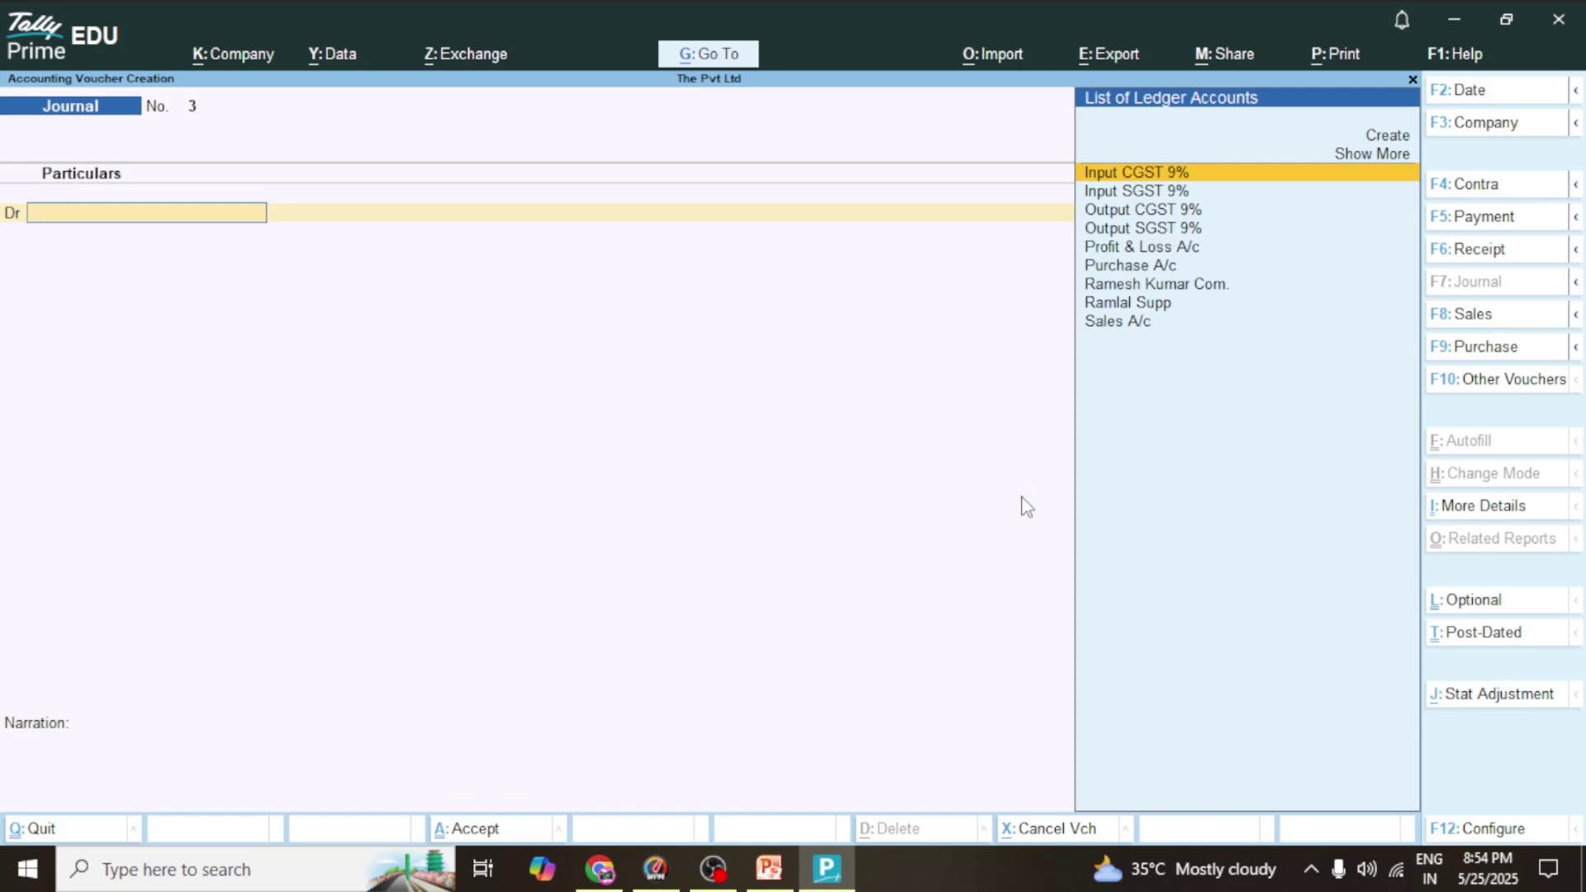
Open the previously saved sales journal voucher to review its entries
{"action": "key", "text": "Page_Up"}
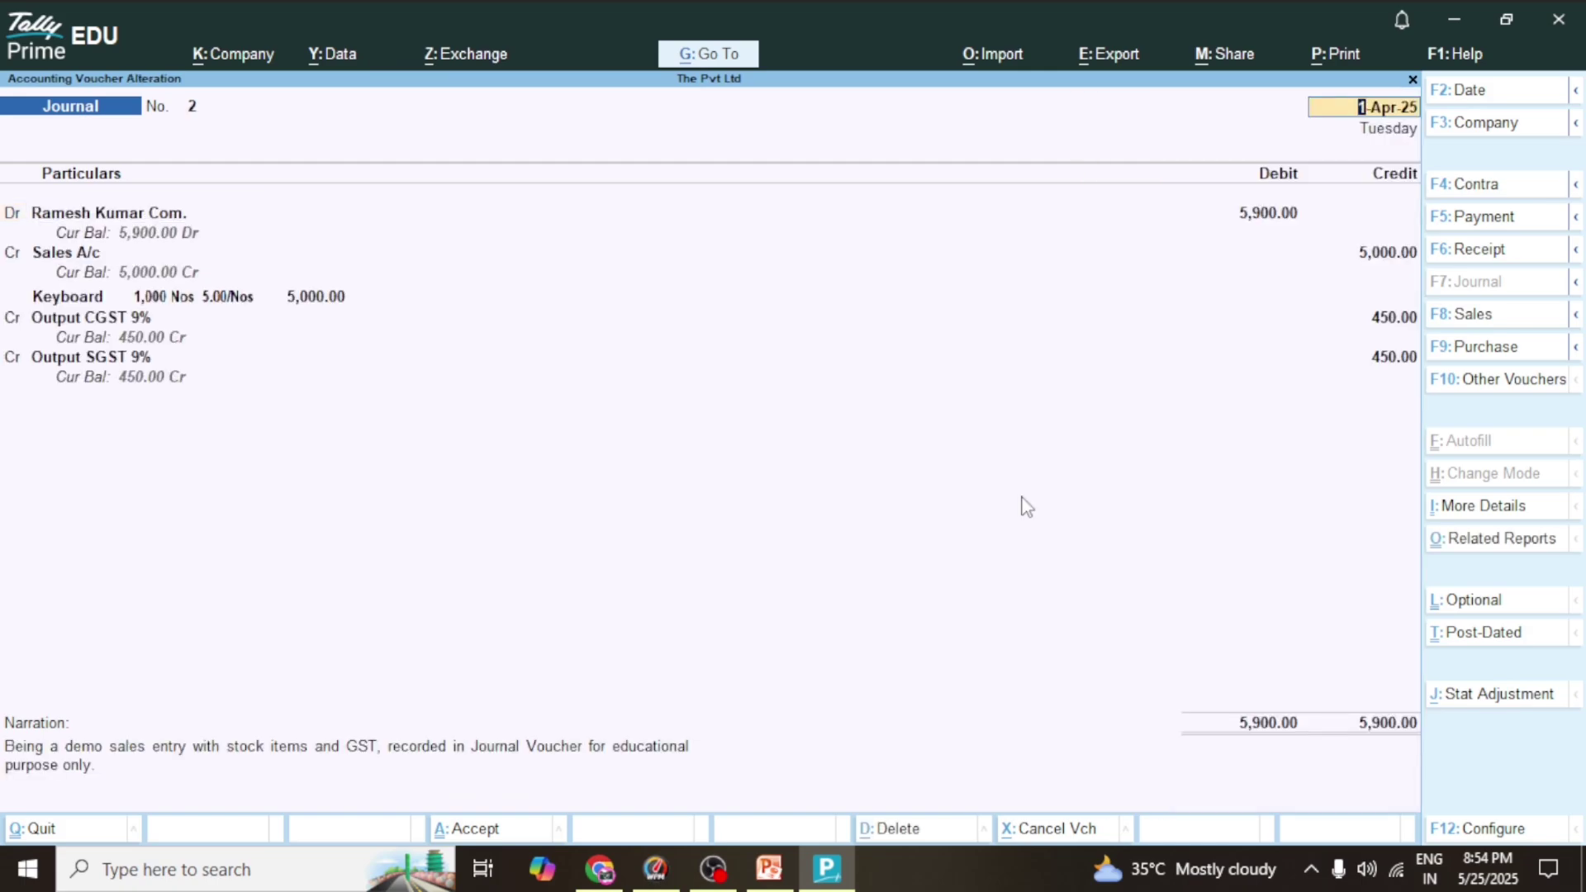
Examine the enlarged print preview of the purchase journal voucher, including its ledger lines and GST amounts, and return to the voucher
{"action": "key", "text": "Page_Up"}
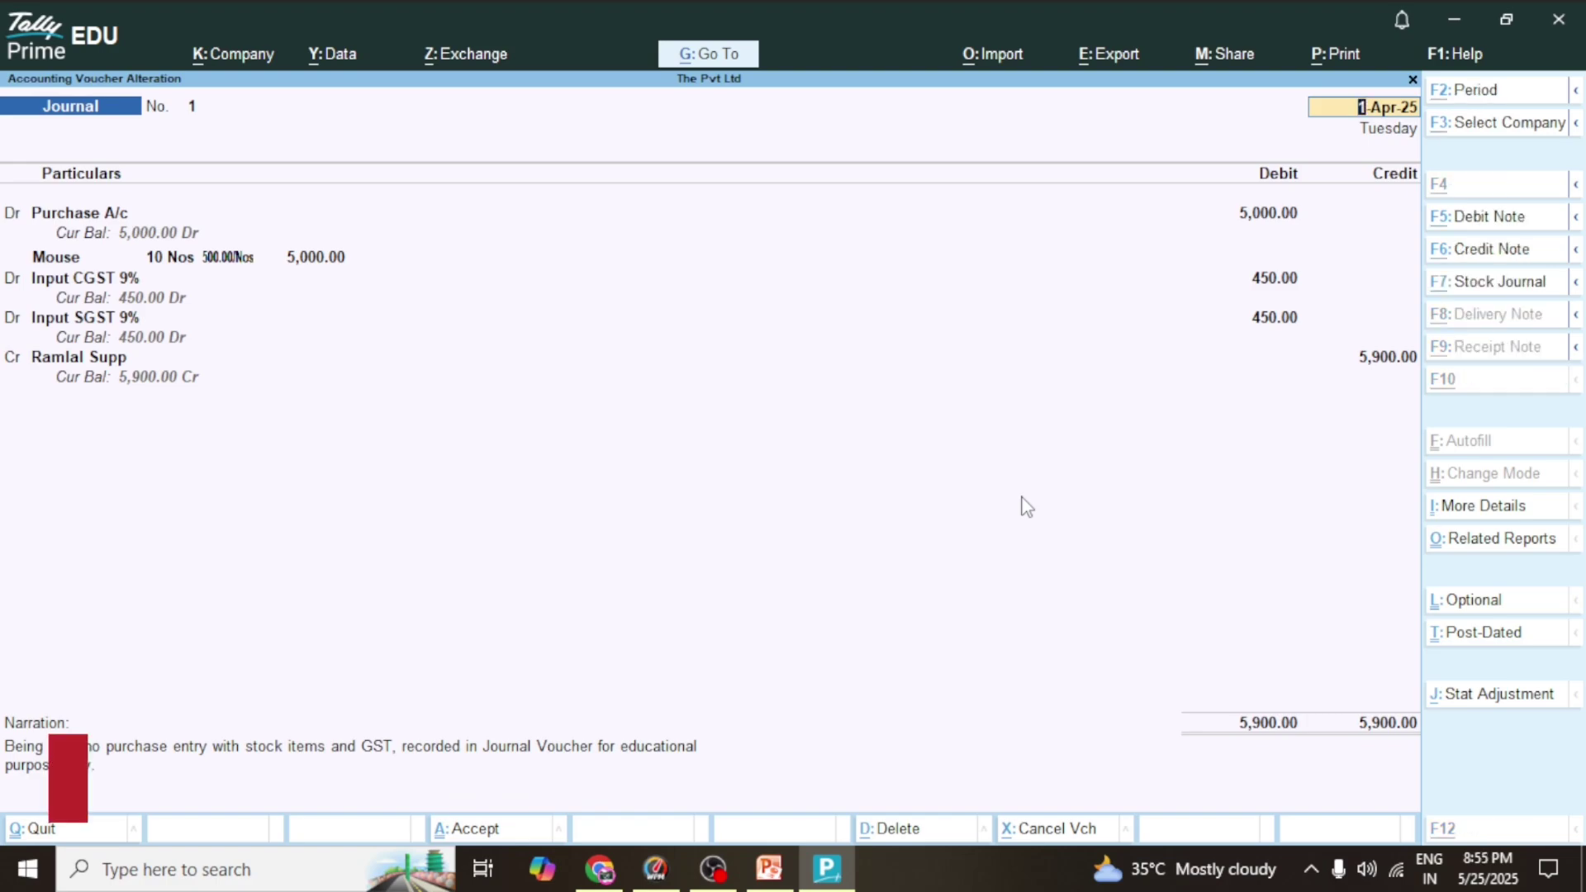
{"action": "key", "text": "alt+p"}
{"action": "key", "text": "Return"}
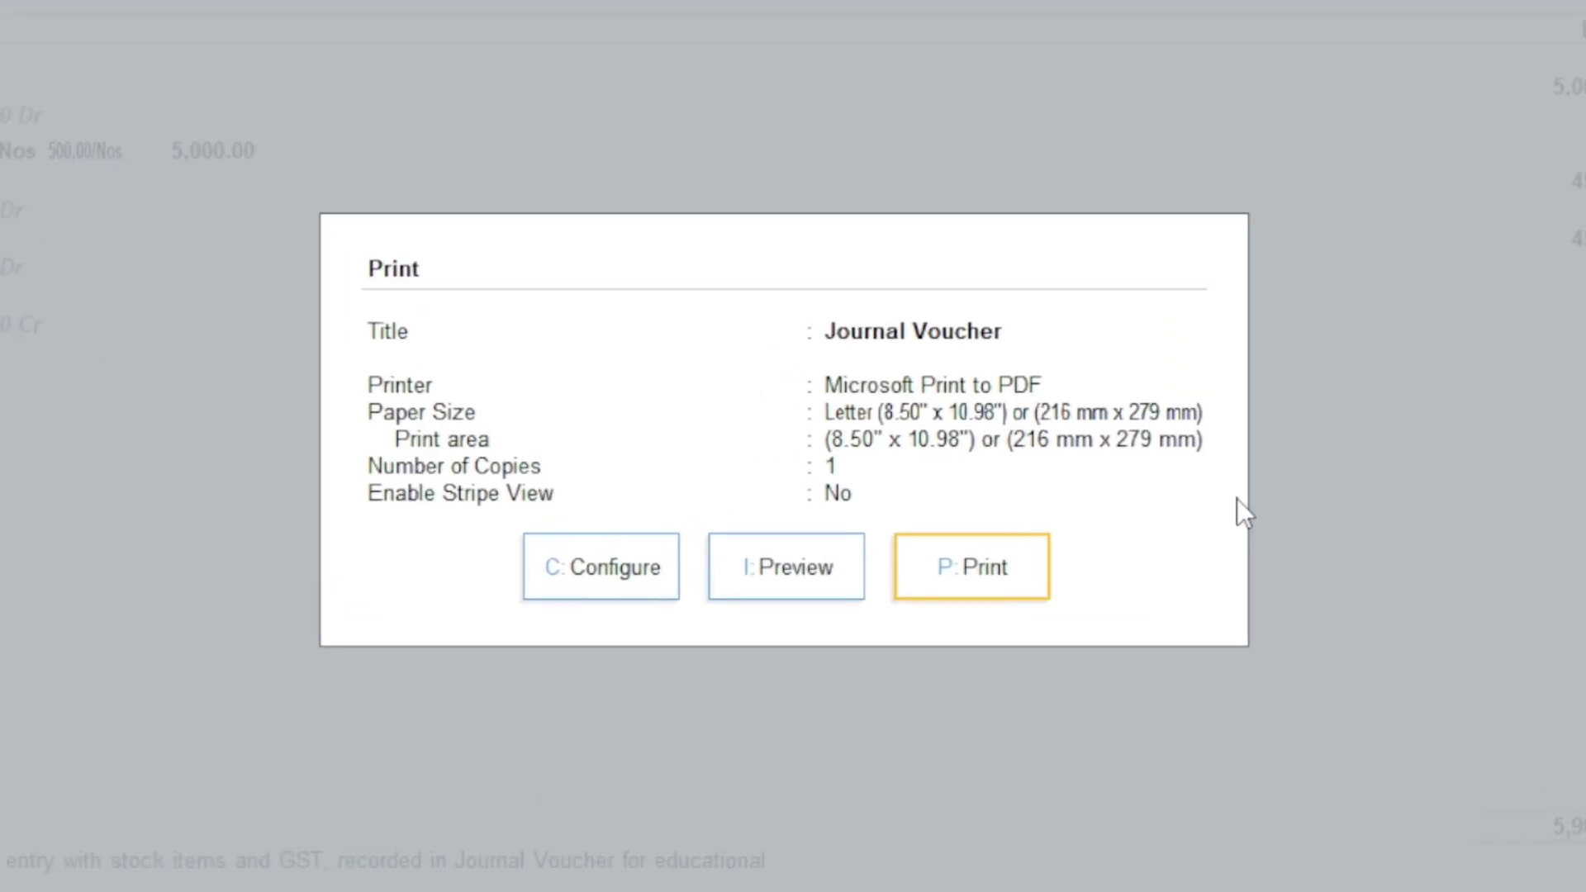
{"action": "key", "text": "Left"}
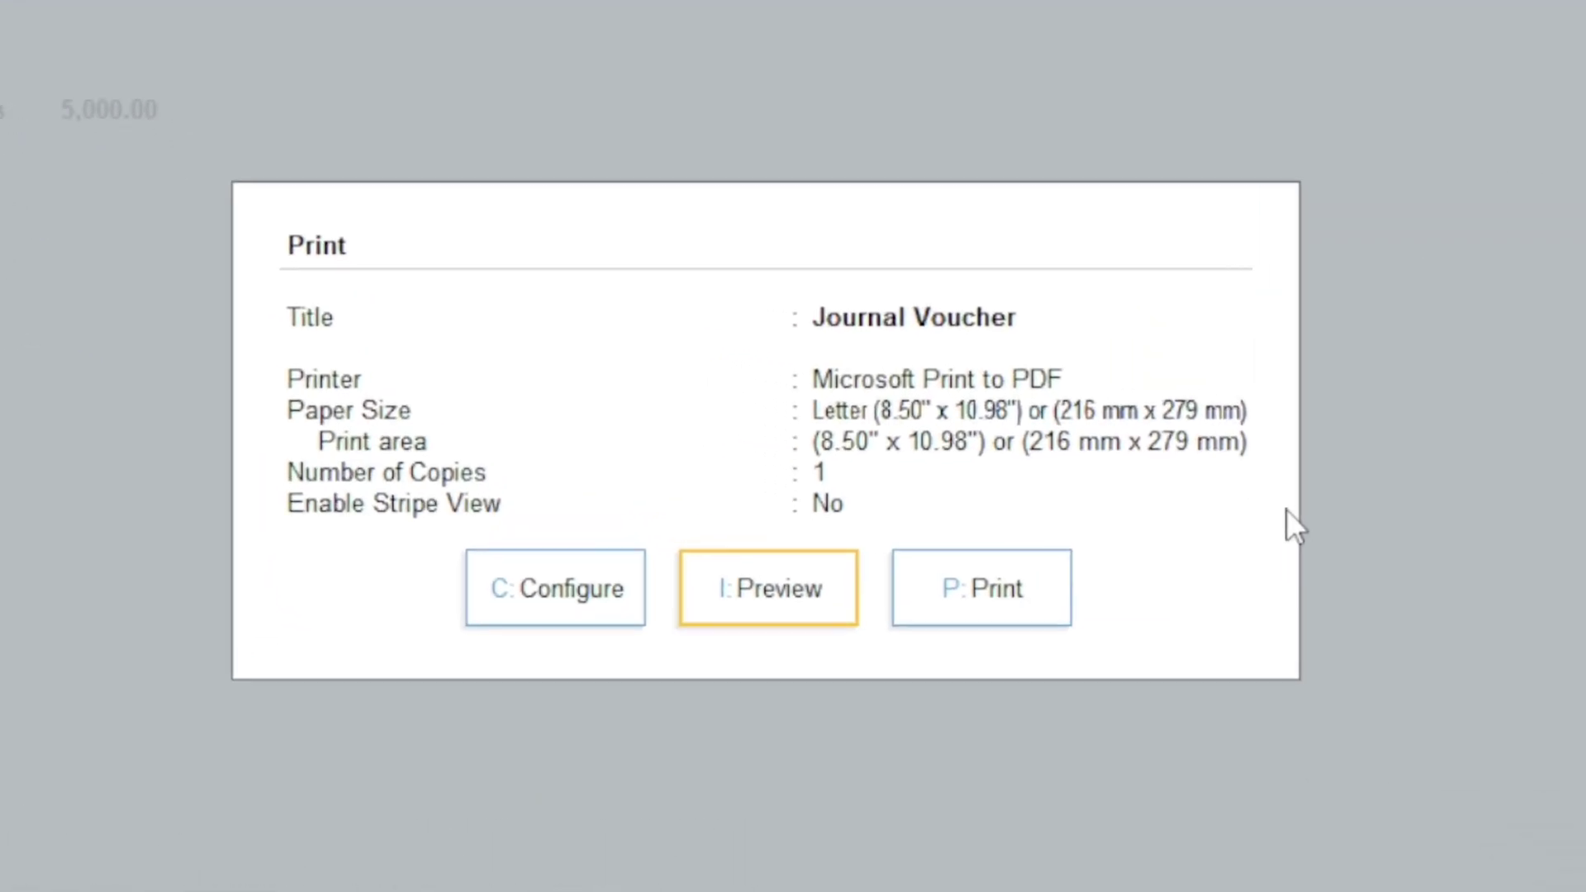
{"action": "key", "text": "Return"}
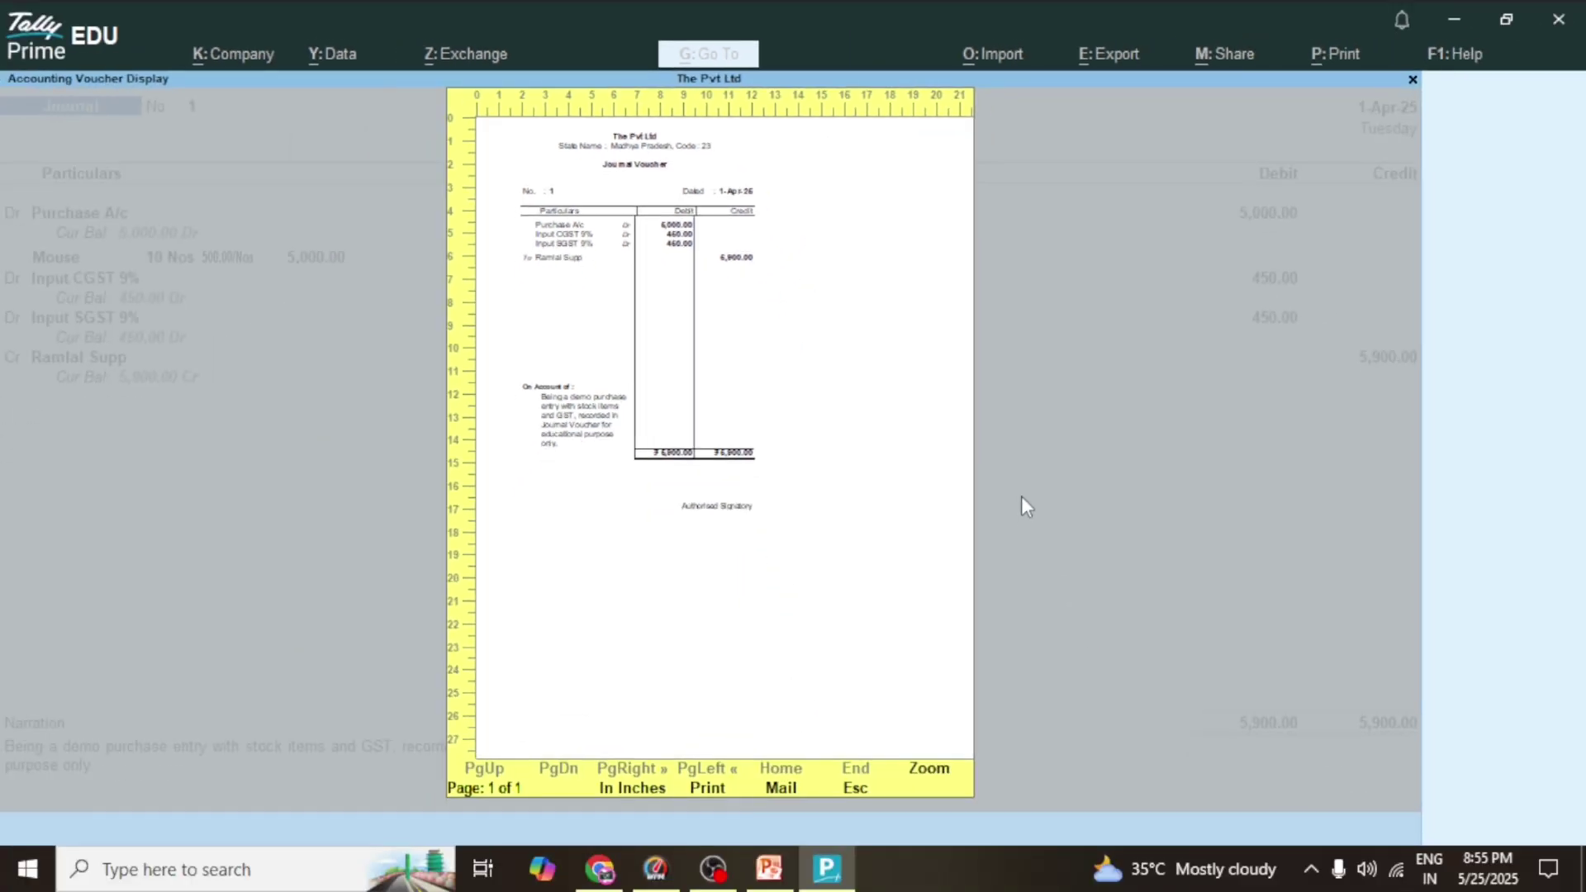
{"action": "key", "text": "alt+z"}
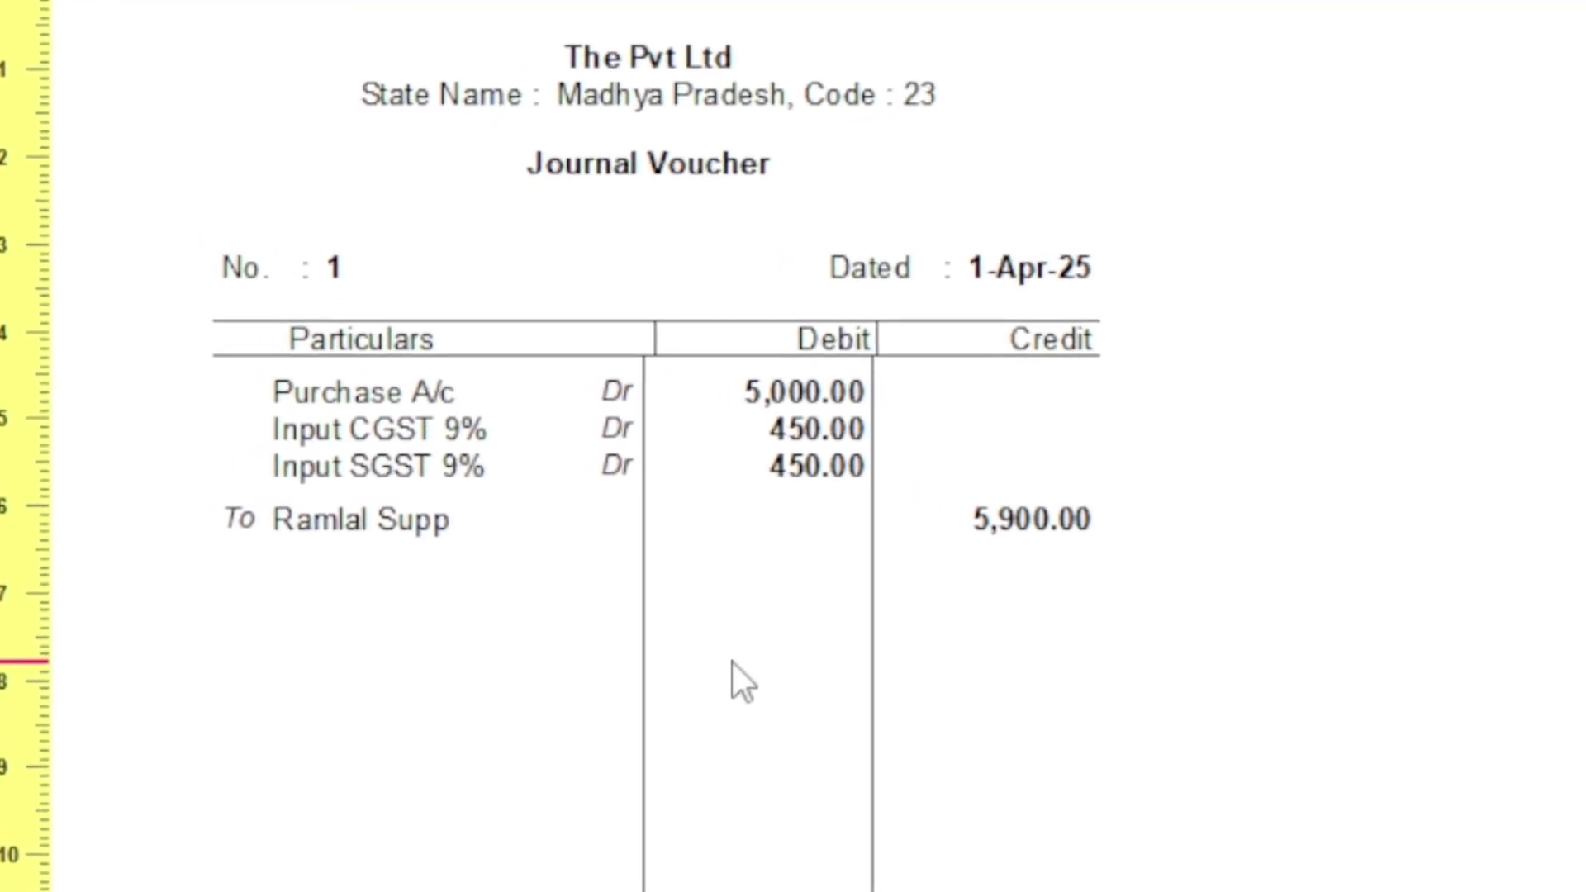
{"action": "key", "text": "Escape"}
{"action": "key", "text": "Escape"}
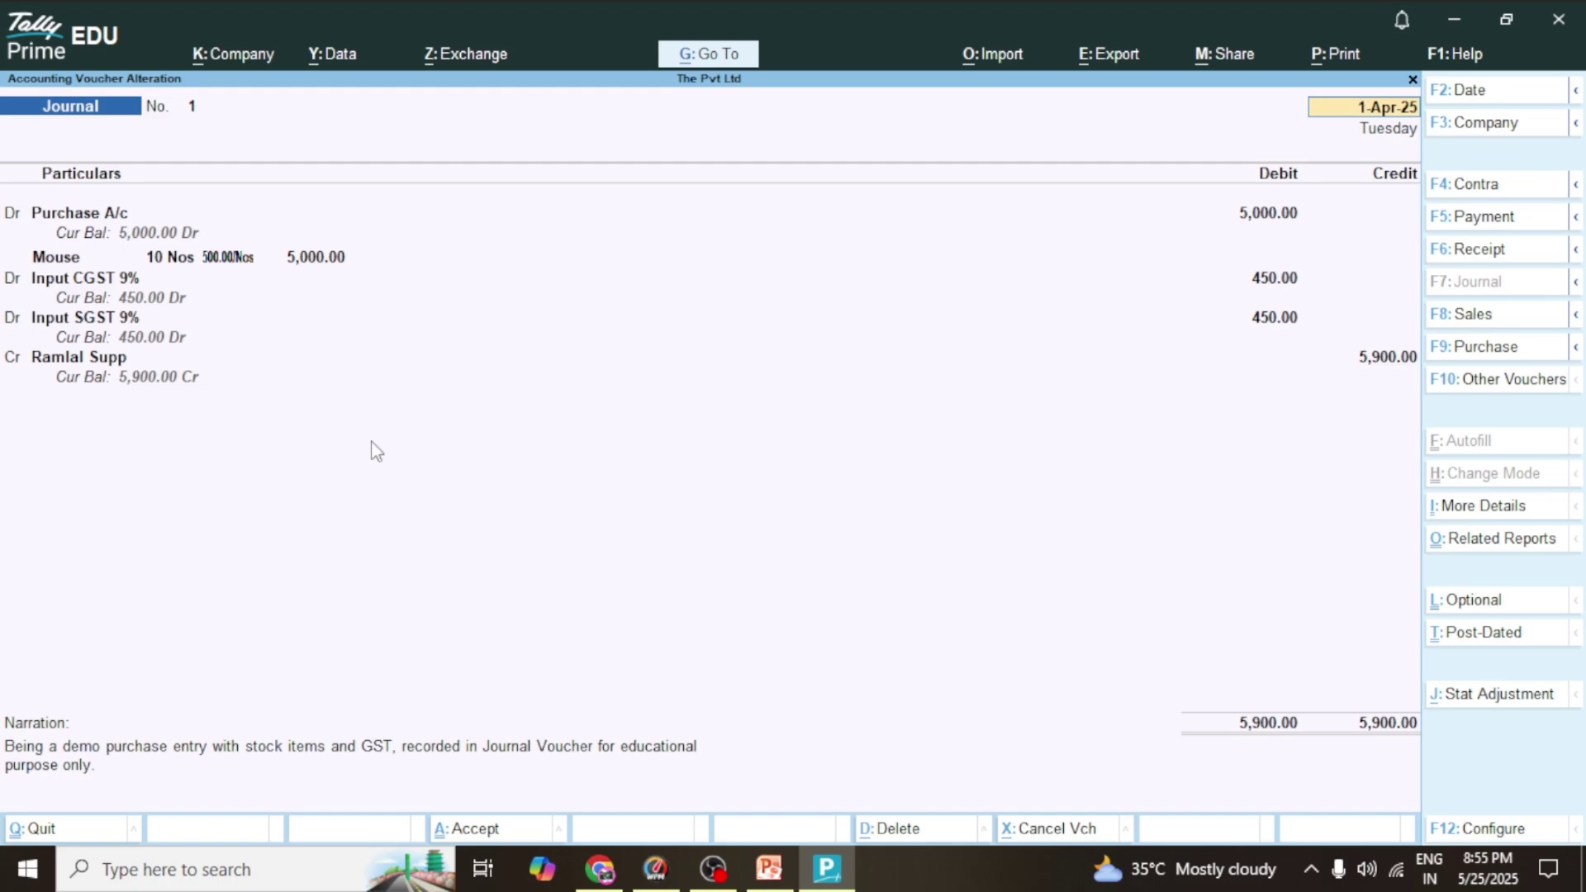
Switch to the sales journal voucher for the keyboards and open its print preview
{"action": "key", "text": "Page_Down"}
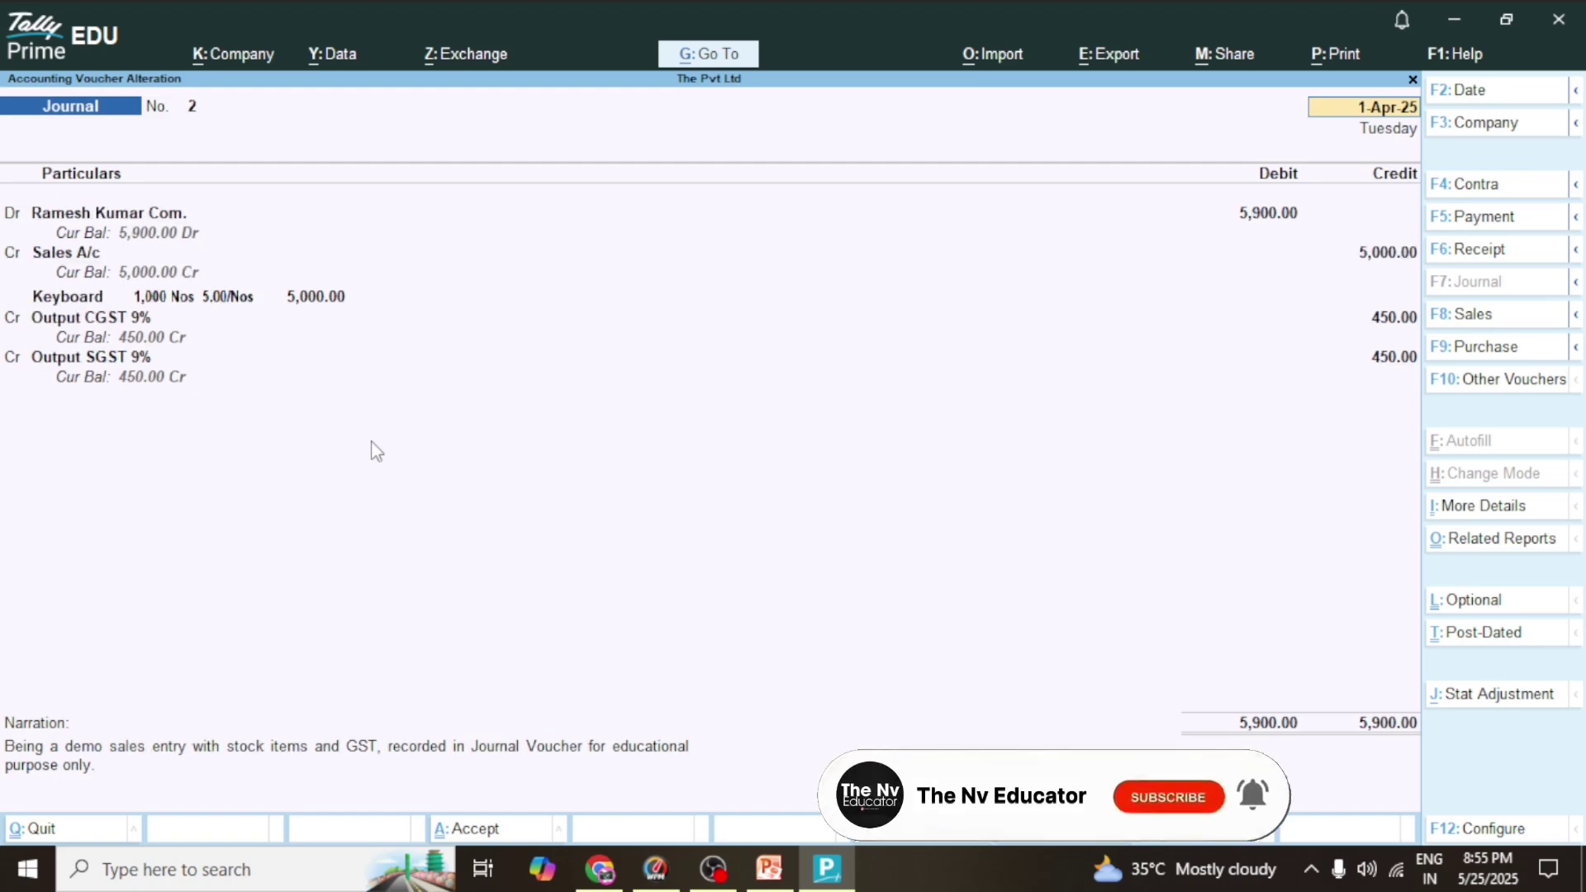
{"action": "key", "text": "alt+p"}
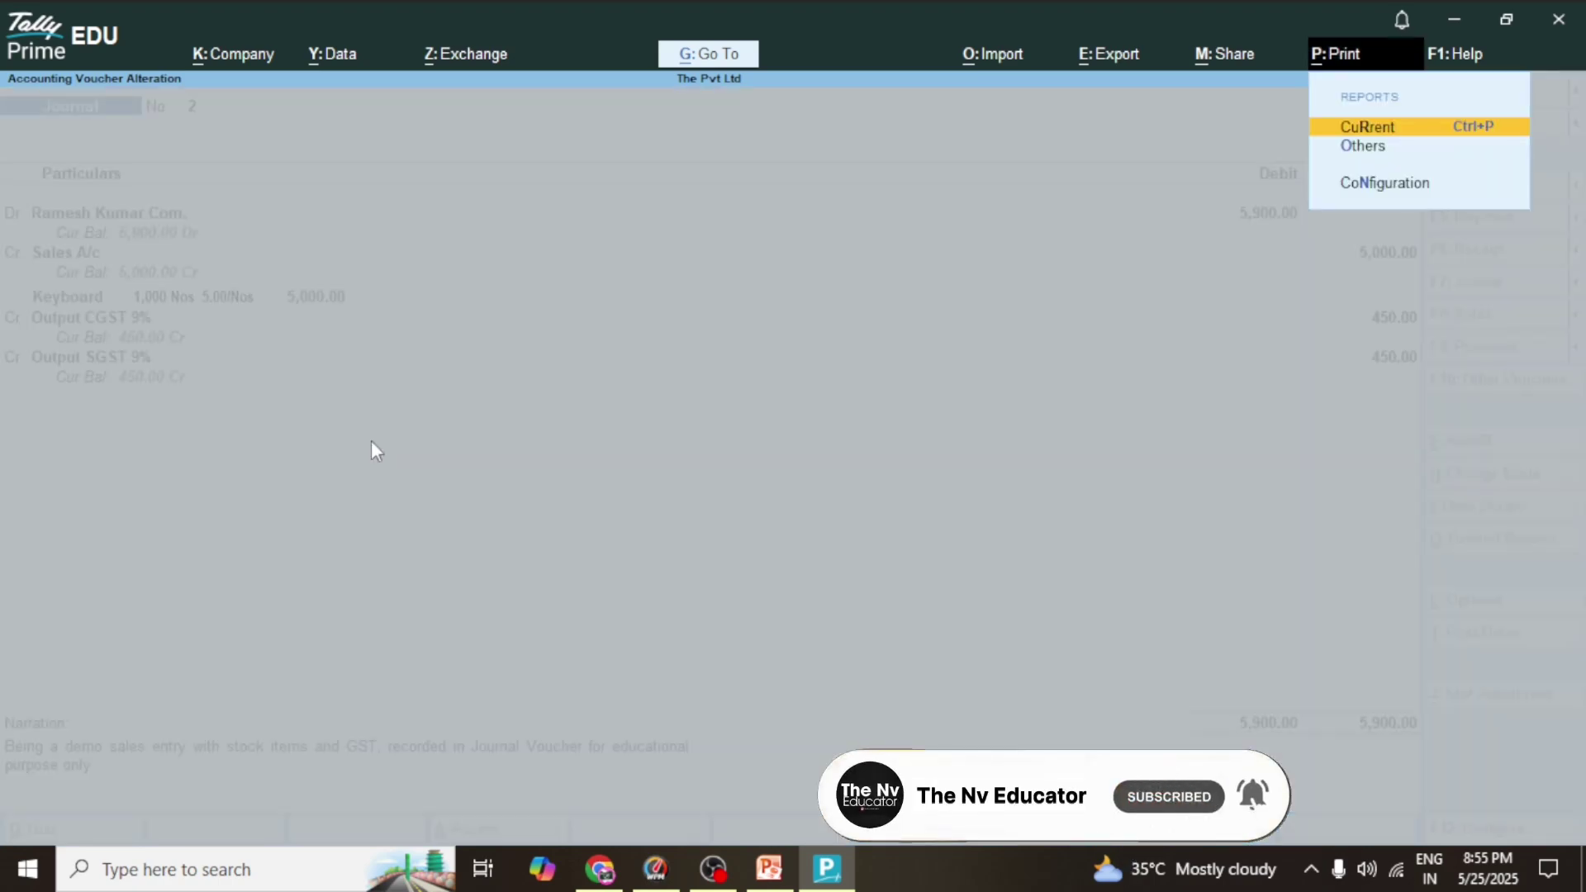
{"action": "key", "text": "Return"}
{"action": "key", "text": "Left"}
{"action": "key", "text": "Return"}
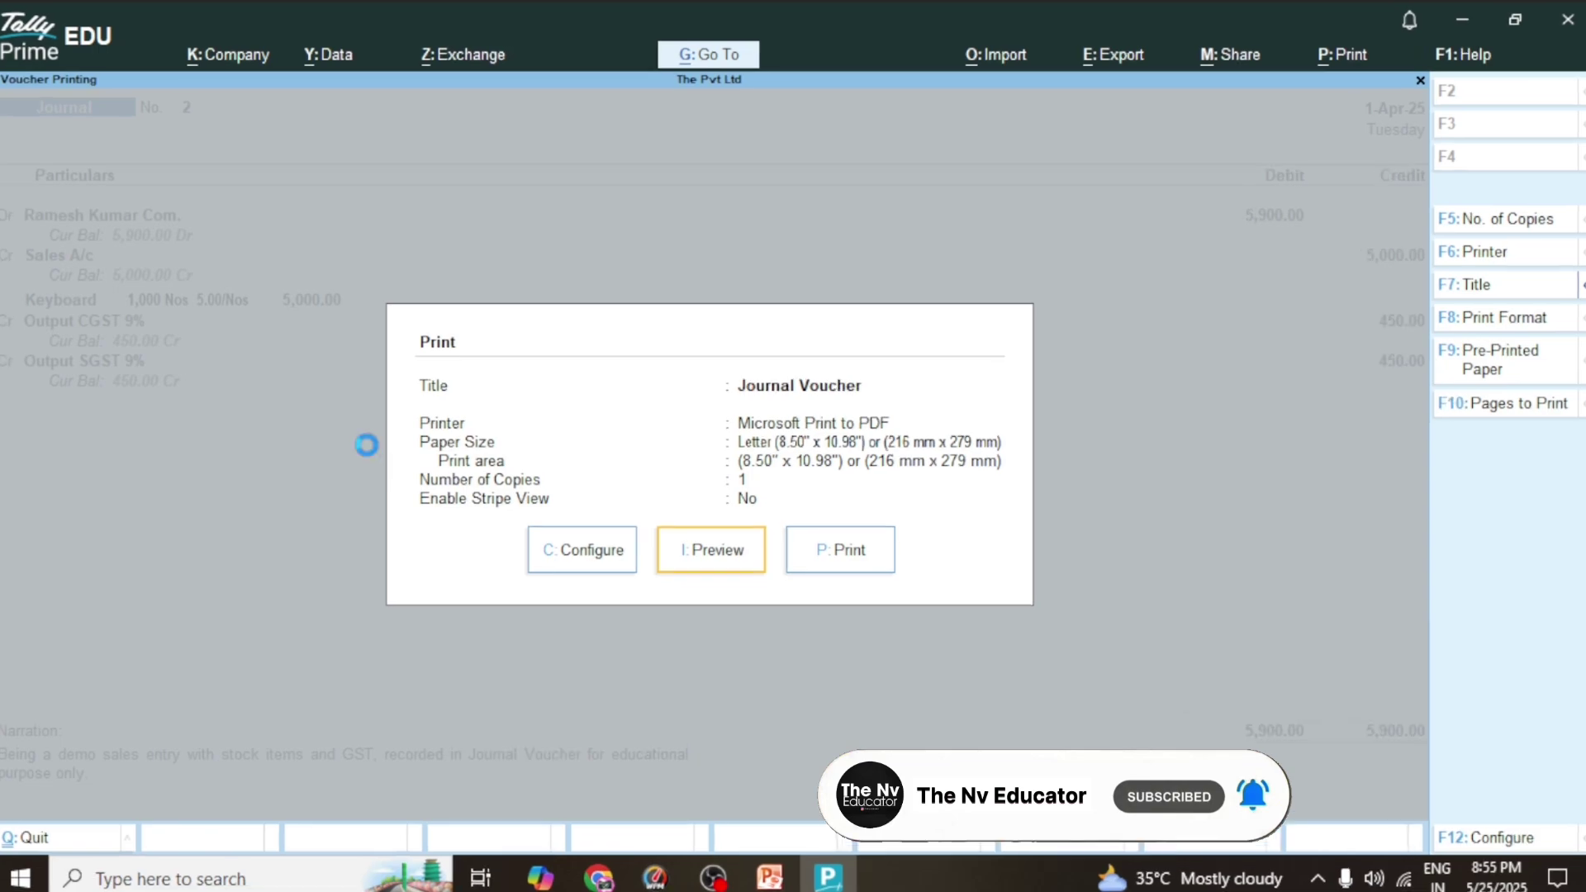